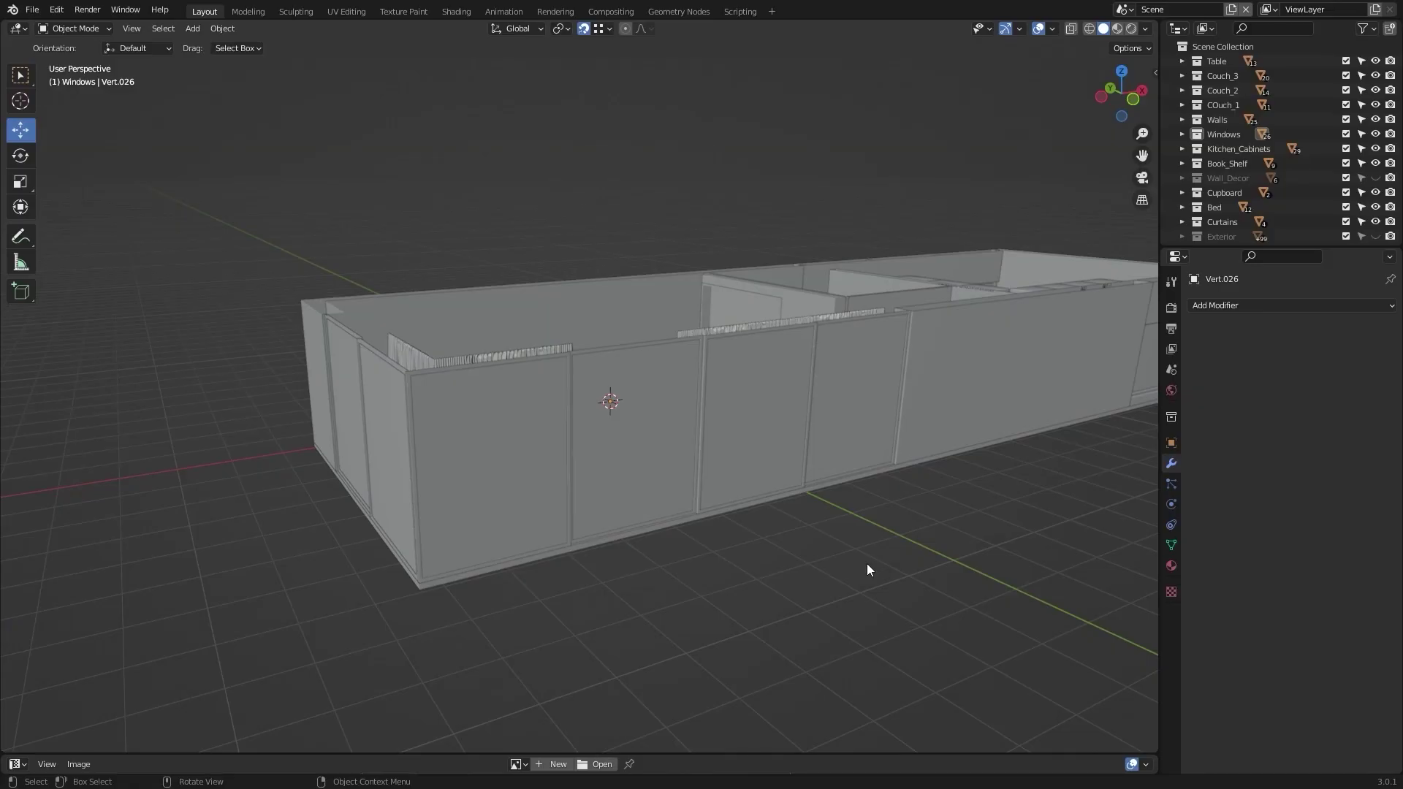
- Examine the window panes along the building's long side by selecting them one at a time, then clear the selection
{"action": "middle_click_drag", "start_coordinate": [866, 563], "coordinate": [617, 464]}
{"action": "left_click", "coordinate": [695, 453]}
{"action": "left_click", "coordinate": [760, 423]}
{"action": "left_click", "coordinate": [811, 397]}
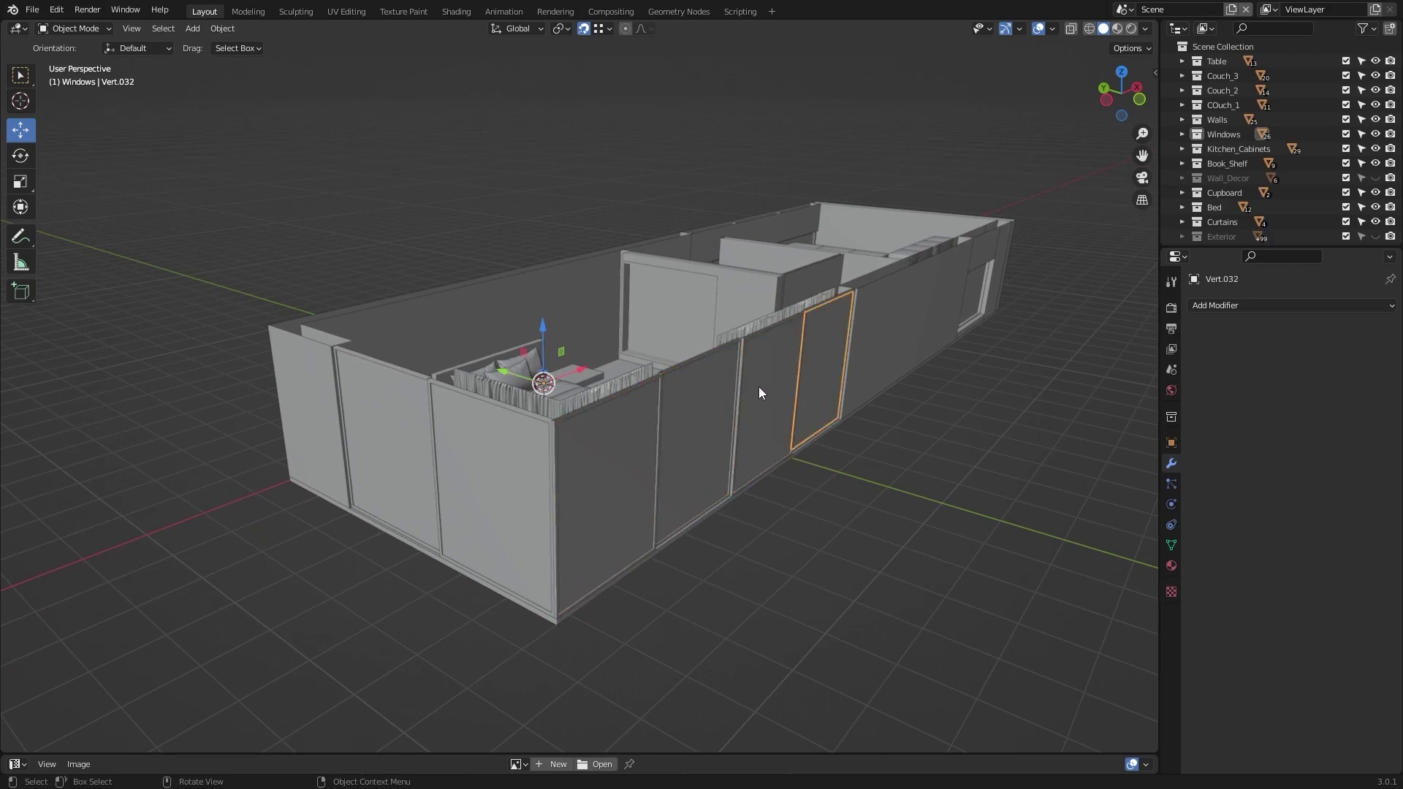
{"action": "left_click", "coordinate": [753, 381]}
{"action": "left_click", "coordinate": [694, 405]}
{"action": "left_click", "coordinate": [637, 422]}
{"action": "left_click", "coordinate": [702, 409]}
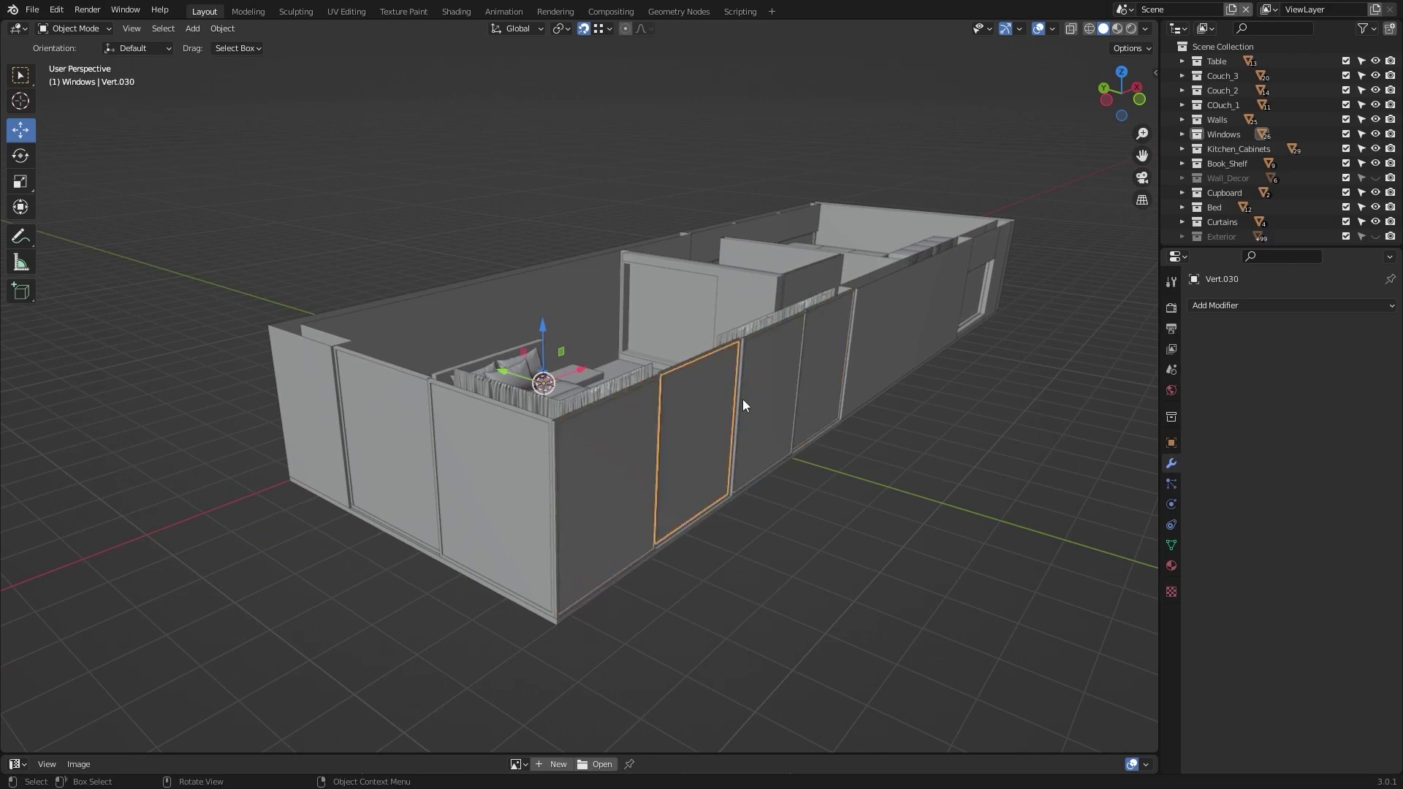
{"action": "left_click", "coordinate": [774, 391]}
{"action": "left_click", "coordinate": [818, 380]}
{"action": "left_click", "coordinate": [751, 404]}
{"action": "left_click", "coordinate": [687, 415]}
{"action": "left_click", "coordinate": [633, 447]}
{"action": "left_click", "coordinate": [811, 550]}
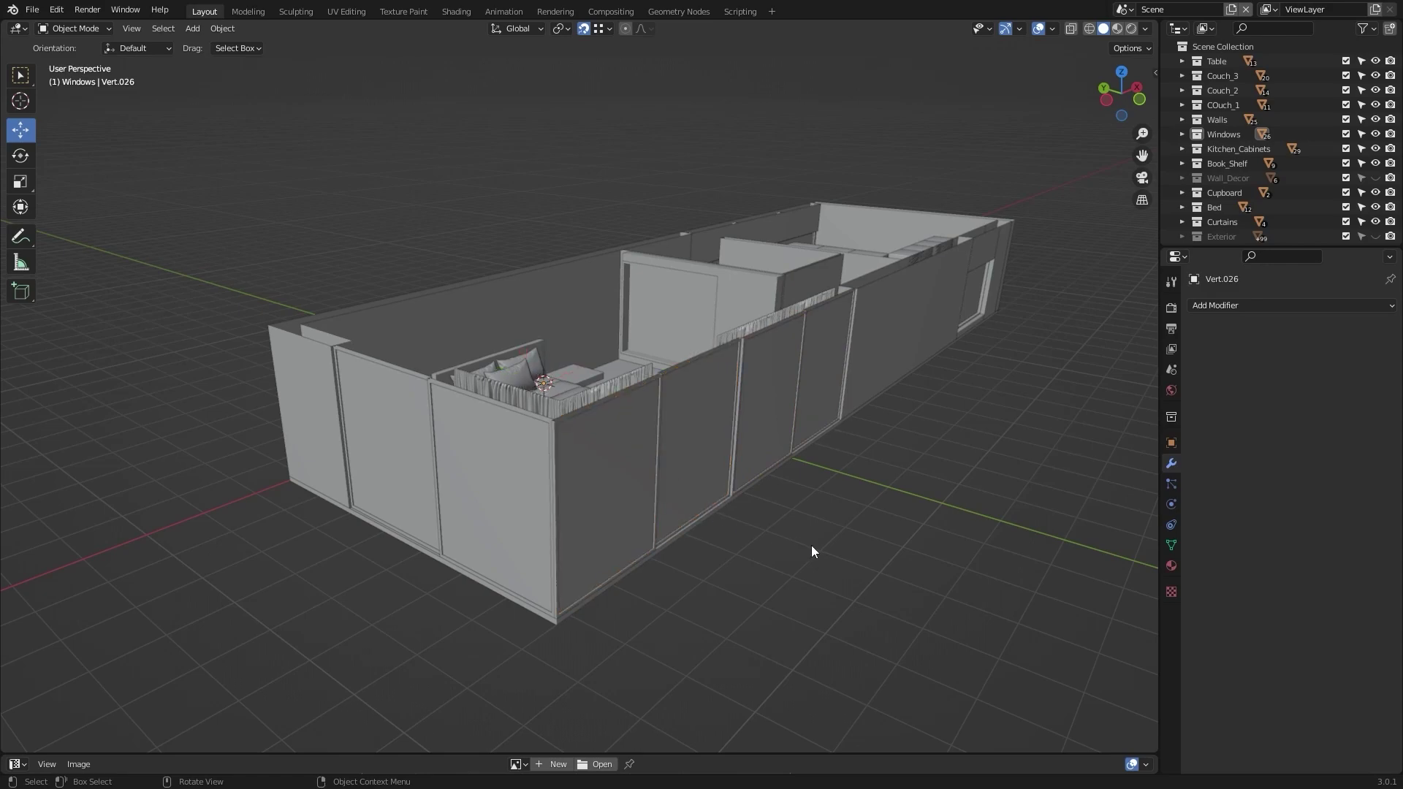
- Turn on the Face Orientation overlay and inspect the window panes' face directions
{"action": "left_click", "coordinate": [1052, 29]}
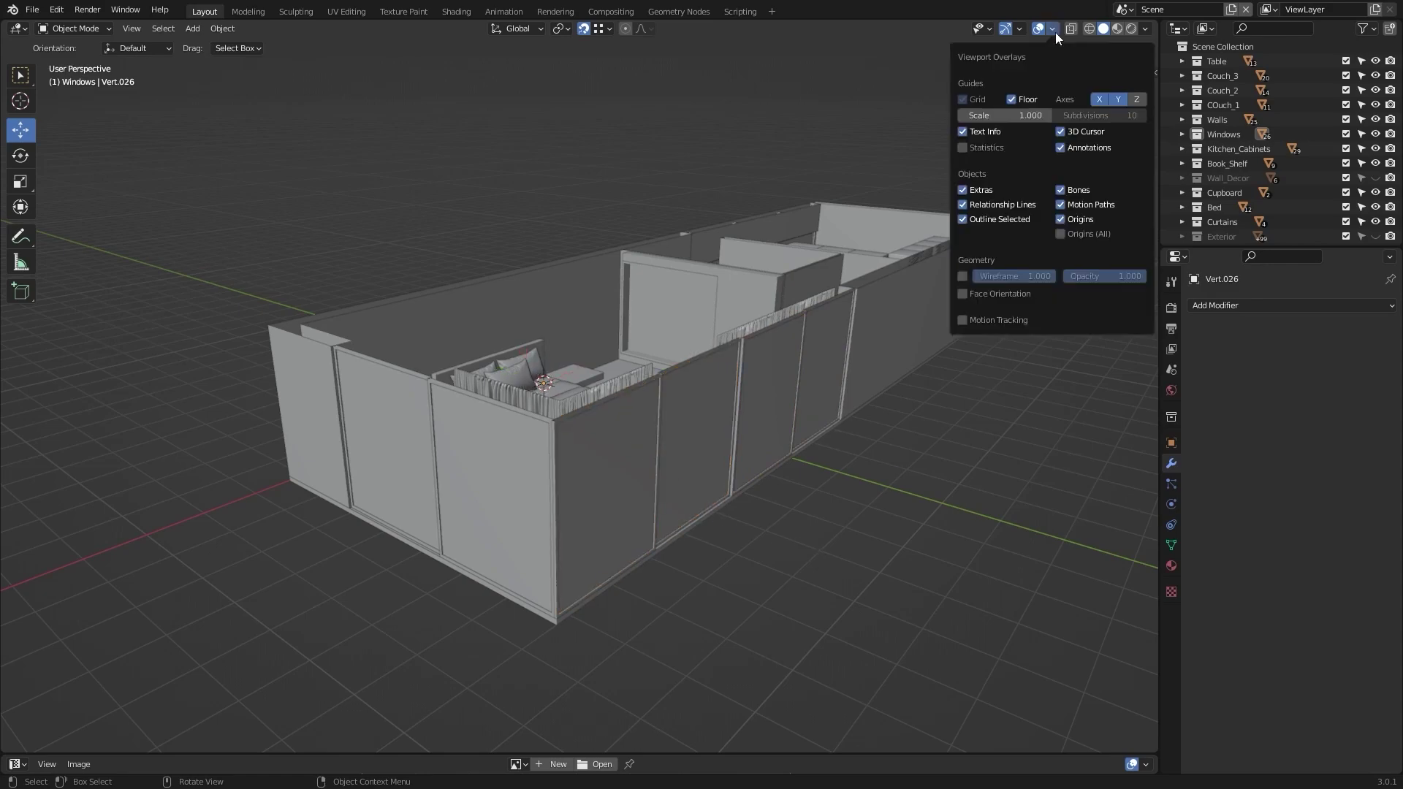
{"action": "left_click", "coordinate": [1010, 289]}
{"action": "middle_click_drag", "start_coordinate": [1024, 443], "coordinate": [808, 367]}
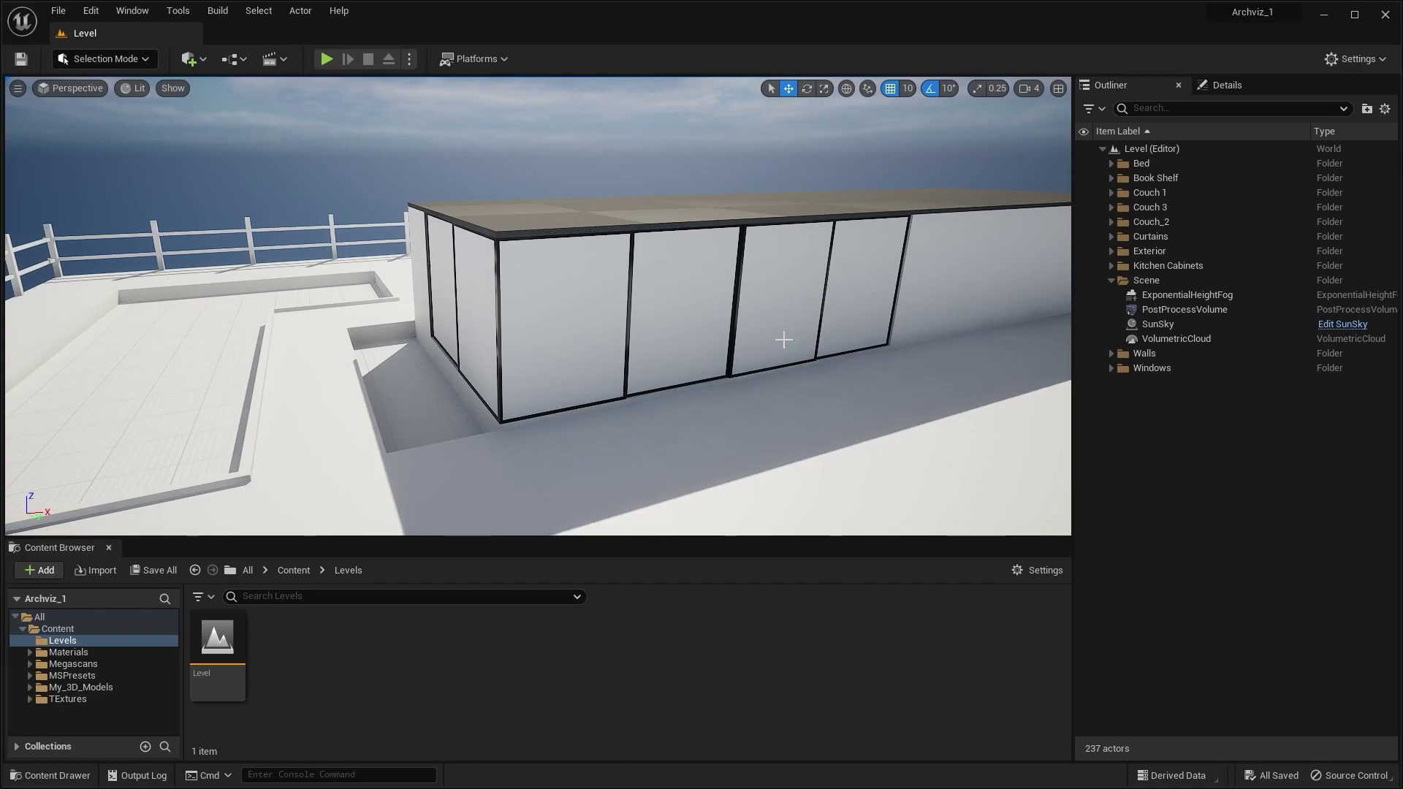
- In Unreal Editor, create a folder named Windows_Glass inside the Materials folder
{"action": "scroll", "coordinate": [783, 339], "scroll_direction": "up", "scroll_amount": 3}
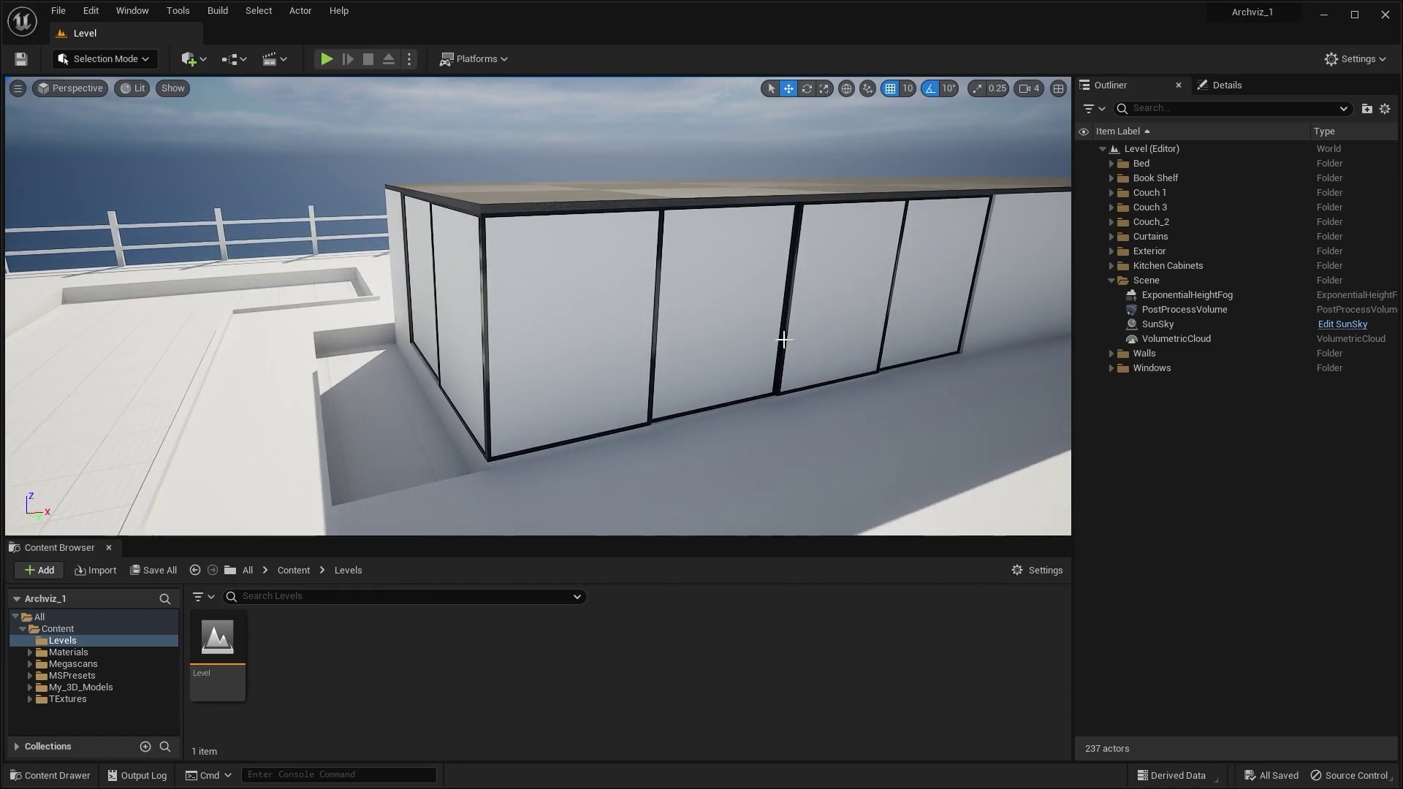
{"action": "left_click", "coordinate": [68, 652]}
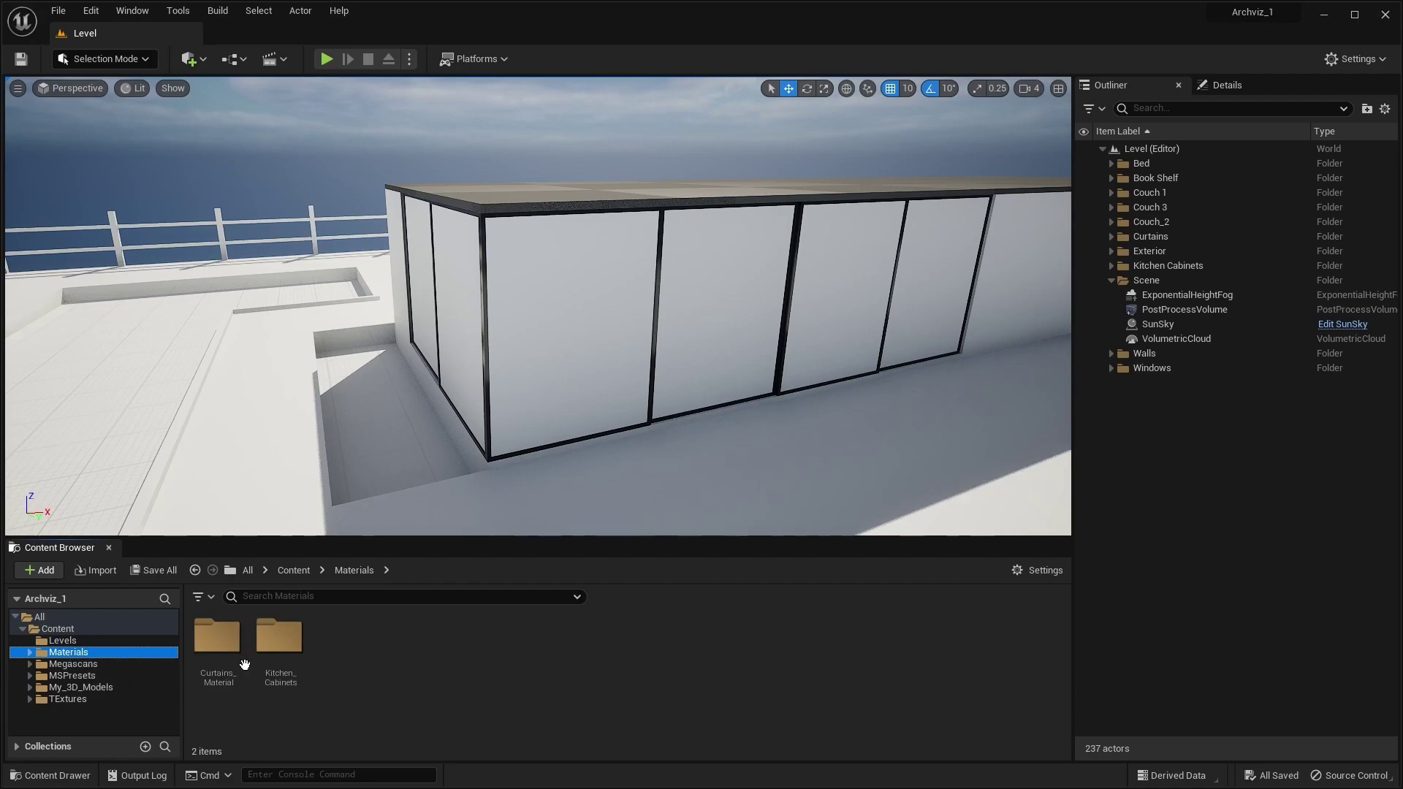
{"action": "right_click", "coordinate": [360, 683]}
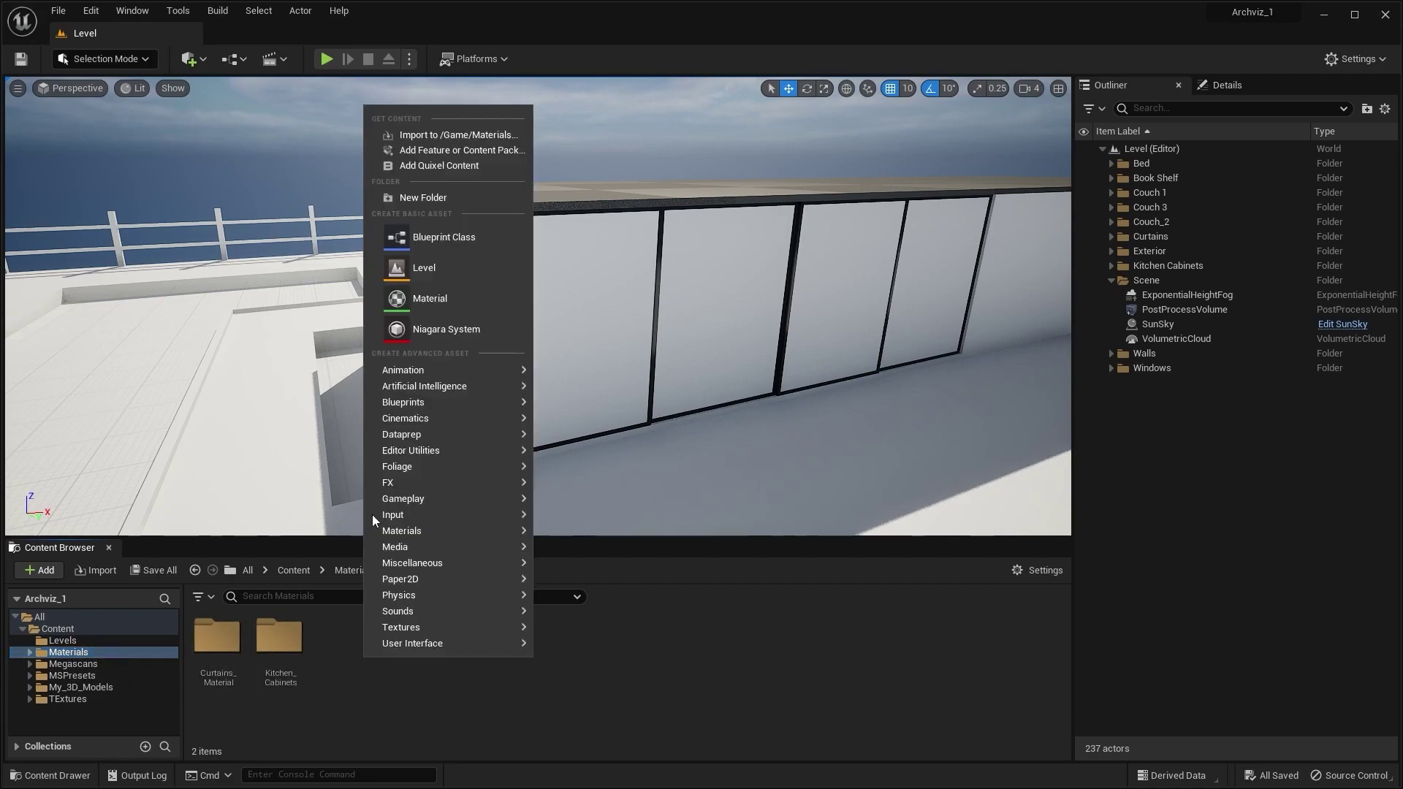
{"action": "left_click", "coordinate": [441, 198]}
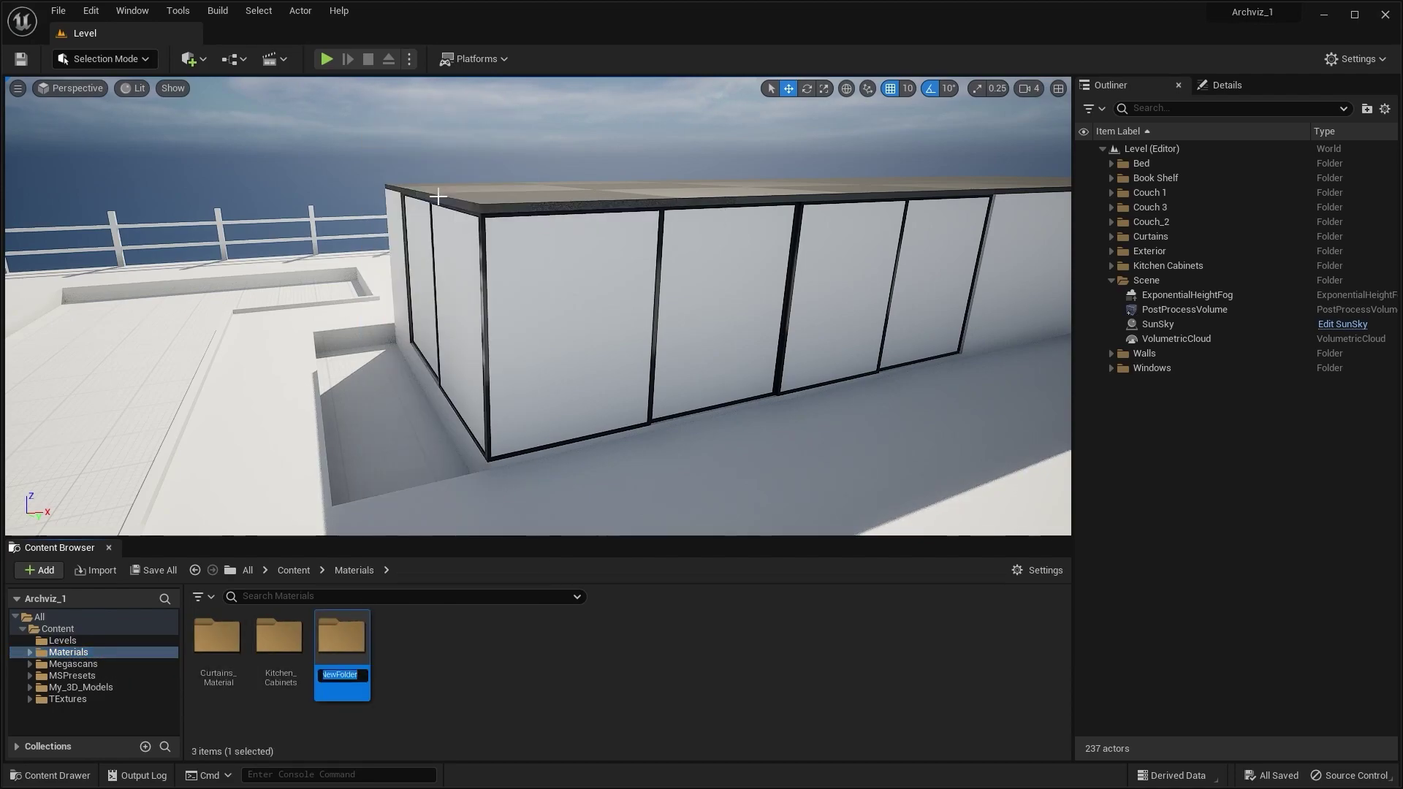
{"action": "type", "text": "Windows"}
{"action": "type", "text": "_Glass"}
{"action": "key", "text": "Return"}
- Create a material named Glass inside the Windows_Glass folder
{"action": "double_click", "coordinate": [331, 643]}
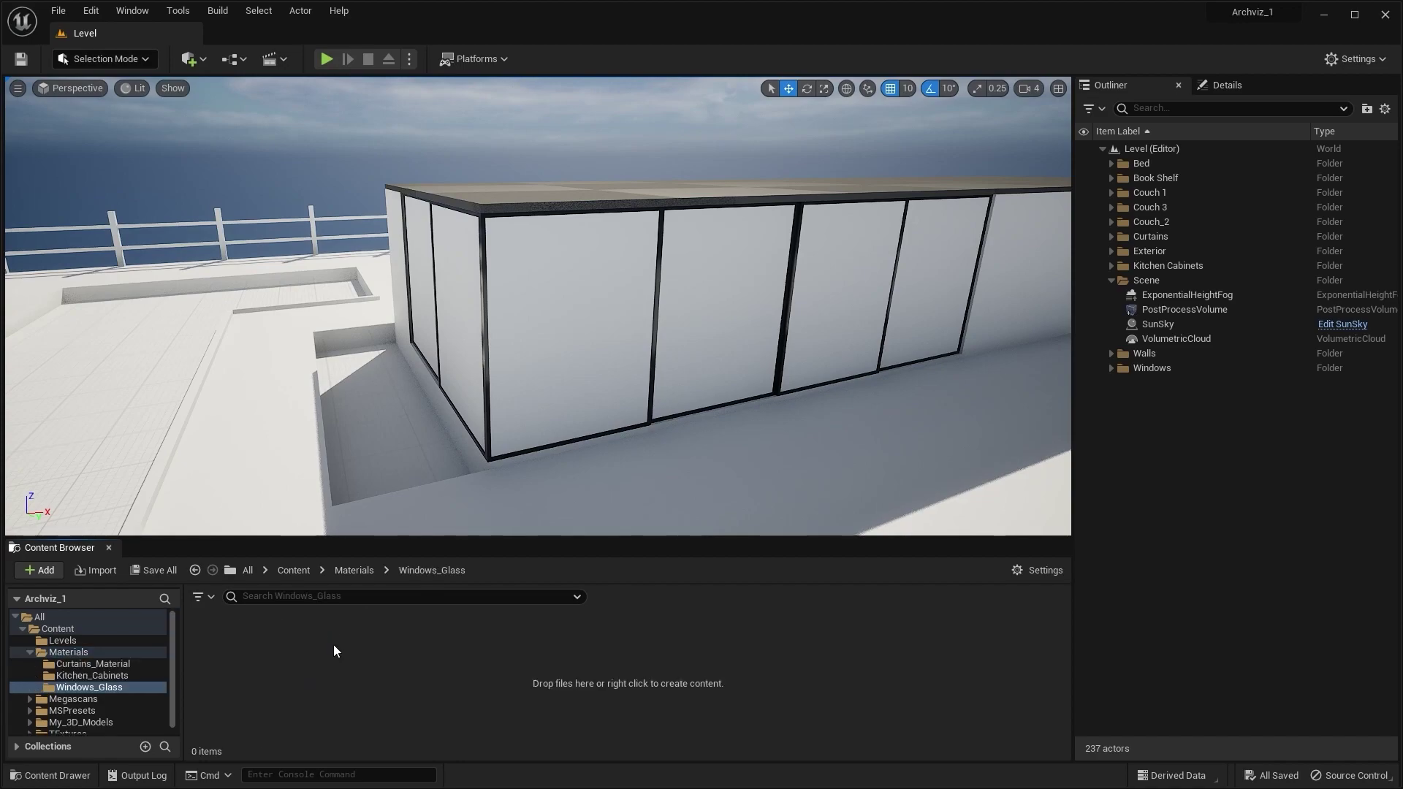
{"action": "right_click", "coordinate": [326, 661]}
{"action": "left_click", "coordinate": [365, 296]}
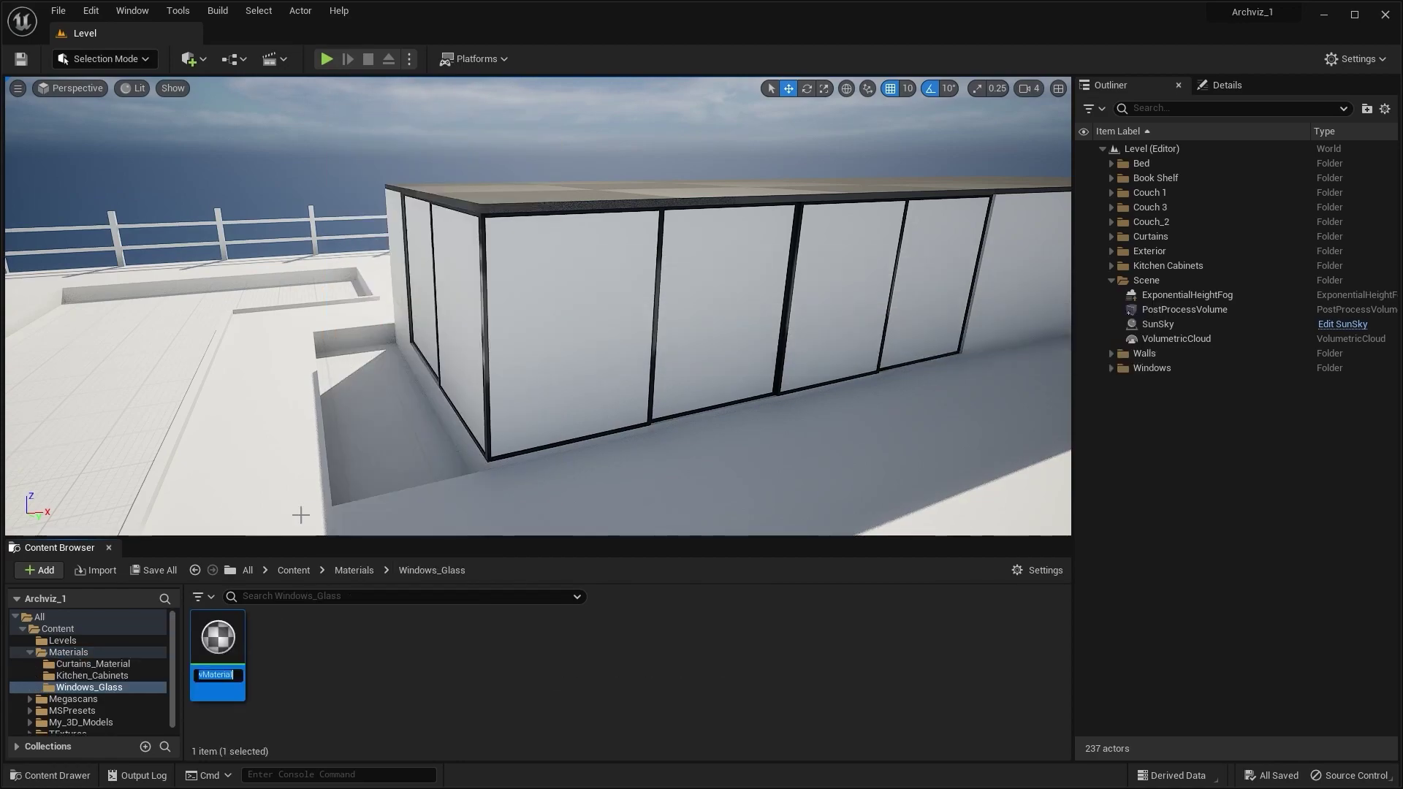
{"action": "type", "text": "Glass"}
{"action": "key", "text": "Return"}
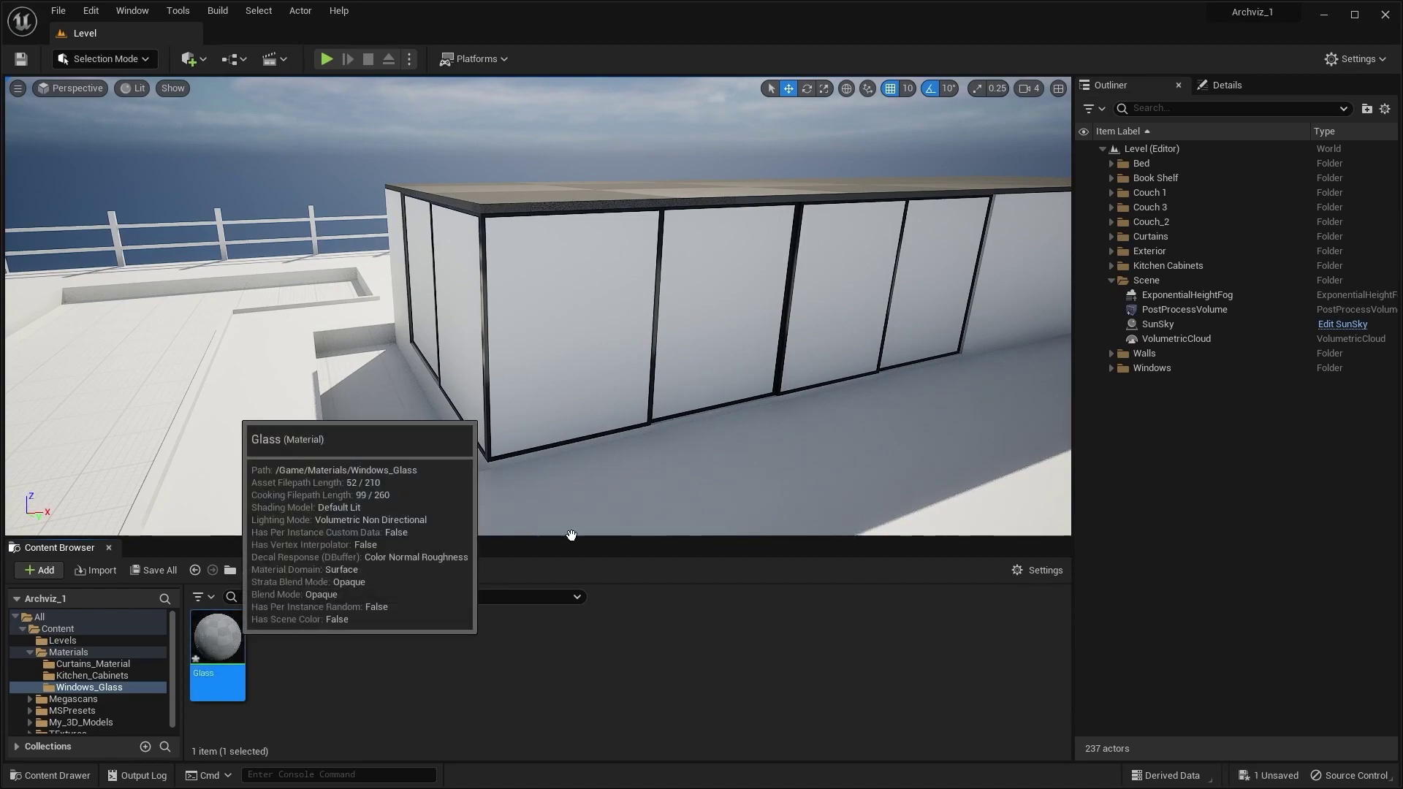
- Open the Glass material, set its blend mode to Translucent and make it two-sided
{"action": "double_click", "coordinate": [232, 628]}
{"action": "right_click_drag", "start_coordinate": [684, 265], "coordinate": [833, 246]}
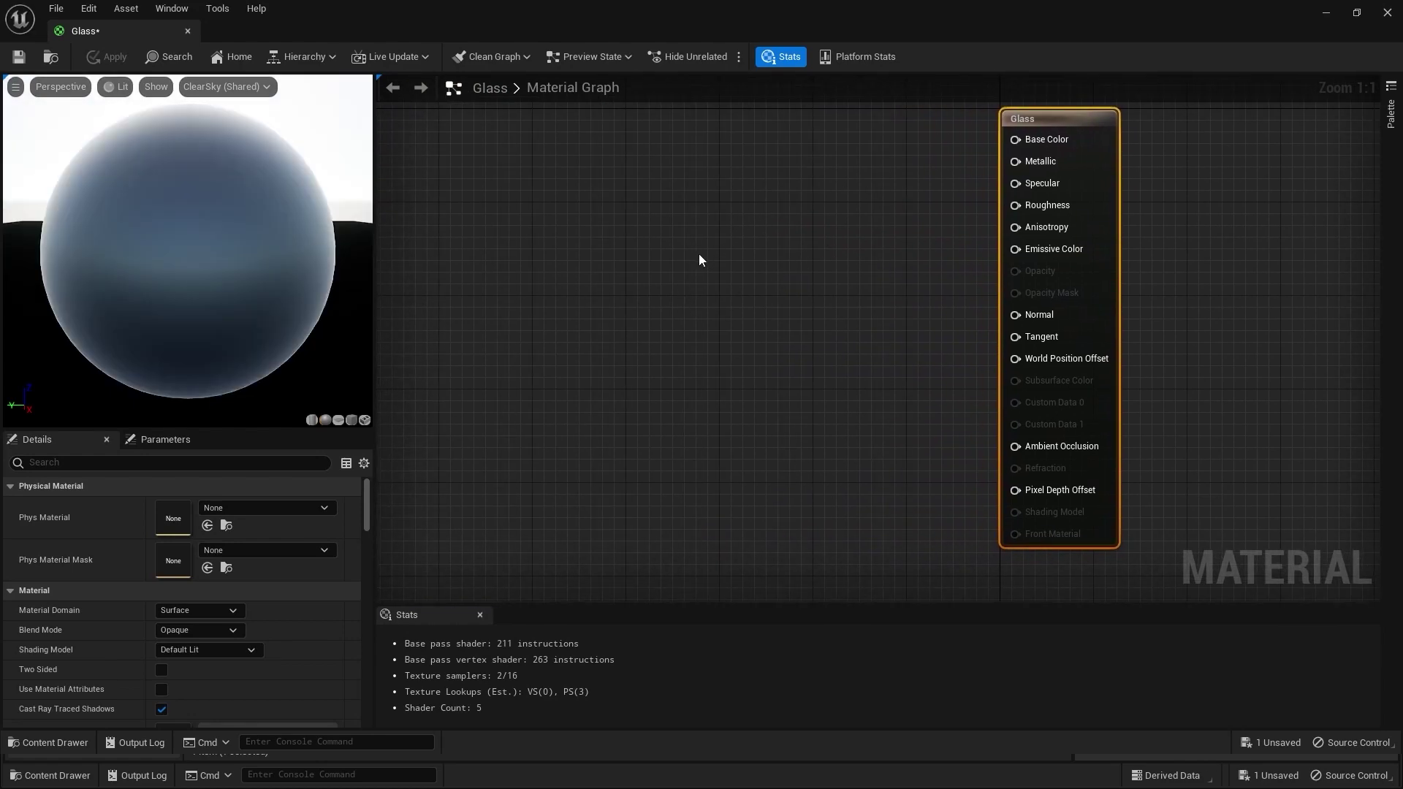
{"action": "left_click", "coordinate": [182, 629]}
{"action": "left_click", "coordinate": [182, 676]}
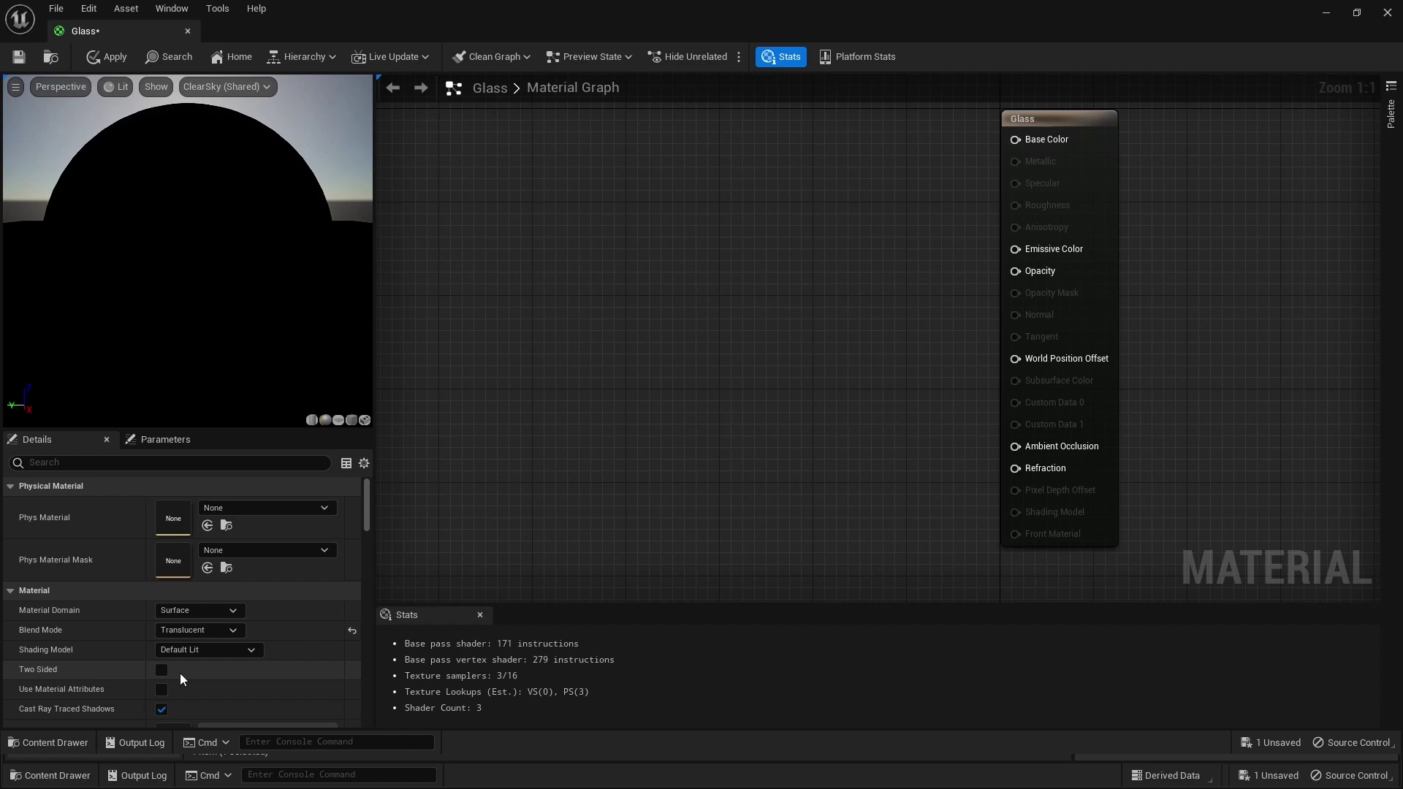
{"action": "left_click", "coordinate": [161, 669]}
- Set the Glass material's translucency lighting mode to Surface ForwardShading
{"action": "scroll", "coordinate": [365, 514], "scroll_direction": "down", "scroll_amount": 1}
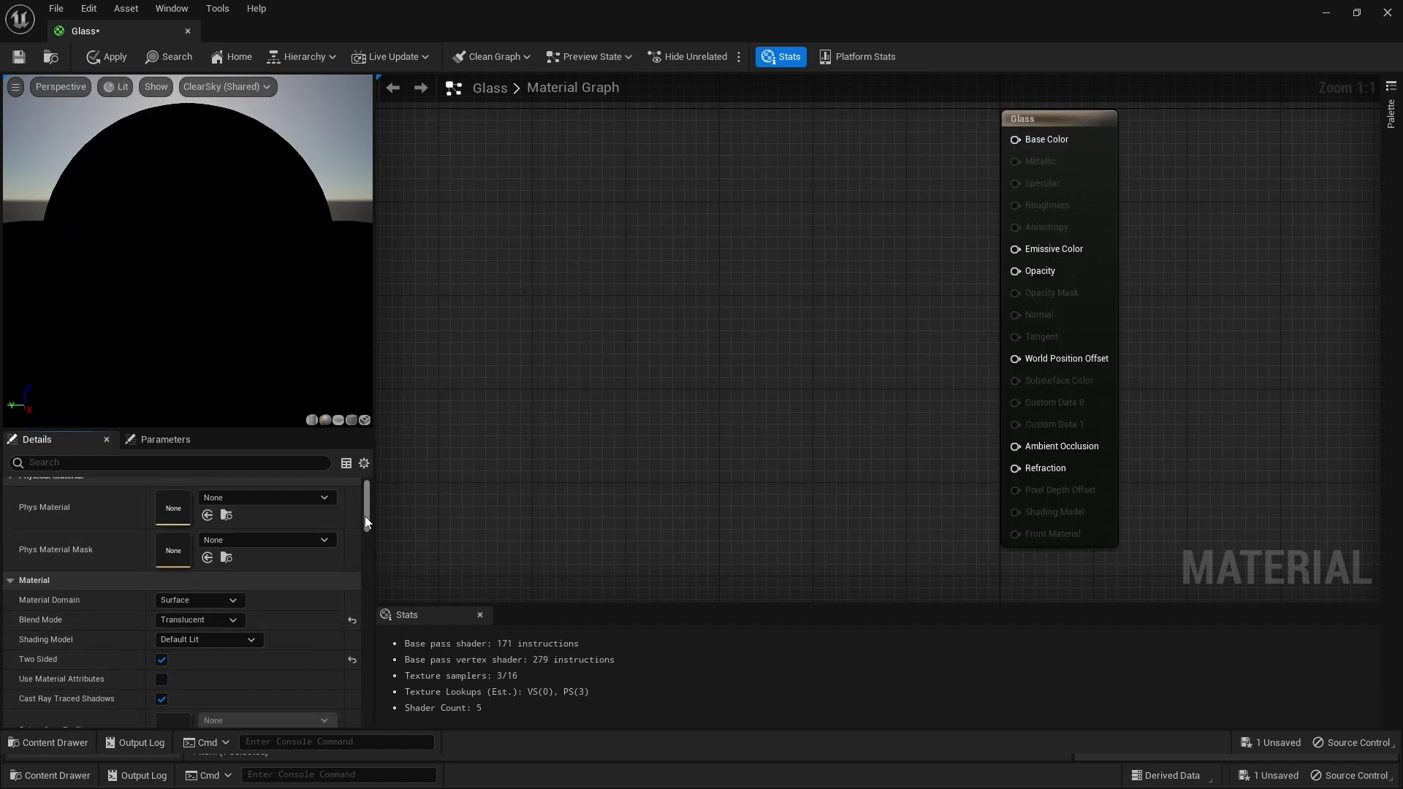
{"action": "left_click_drag", "start_coordinate": [366, 515], "coordinate": [360, 558]}
{"action": "scroll", "coordinate": [359, 558], "scroll_direction": "down", "scroll_amount": 2}
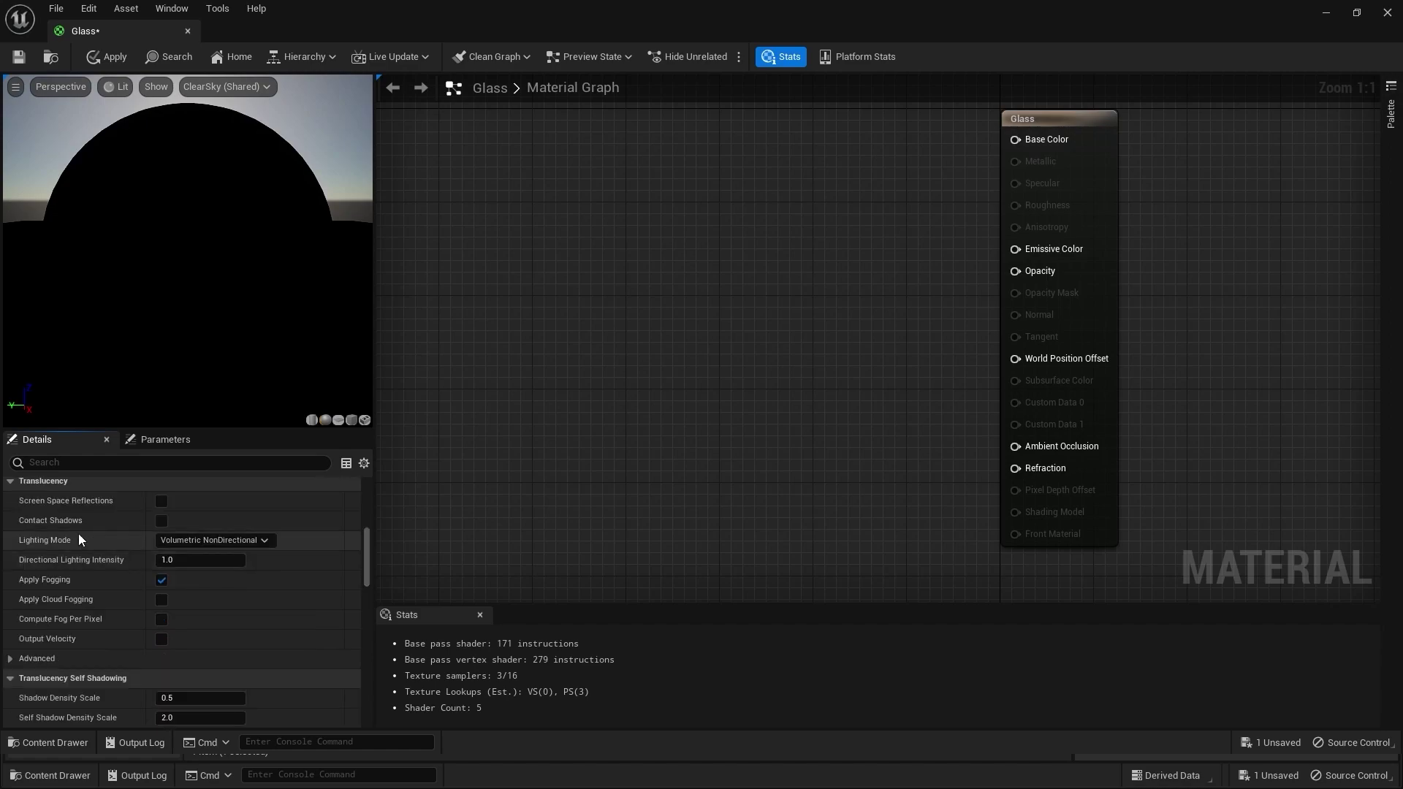
{"action": "left_click", "coordinate": [186, 547]}
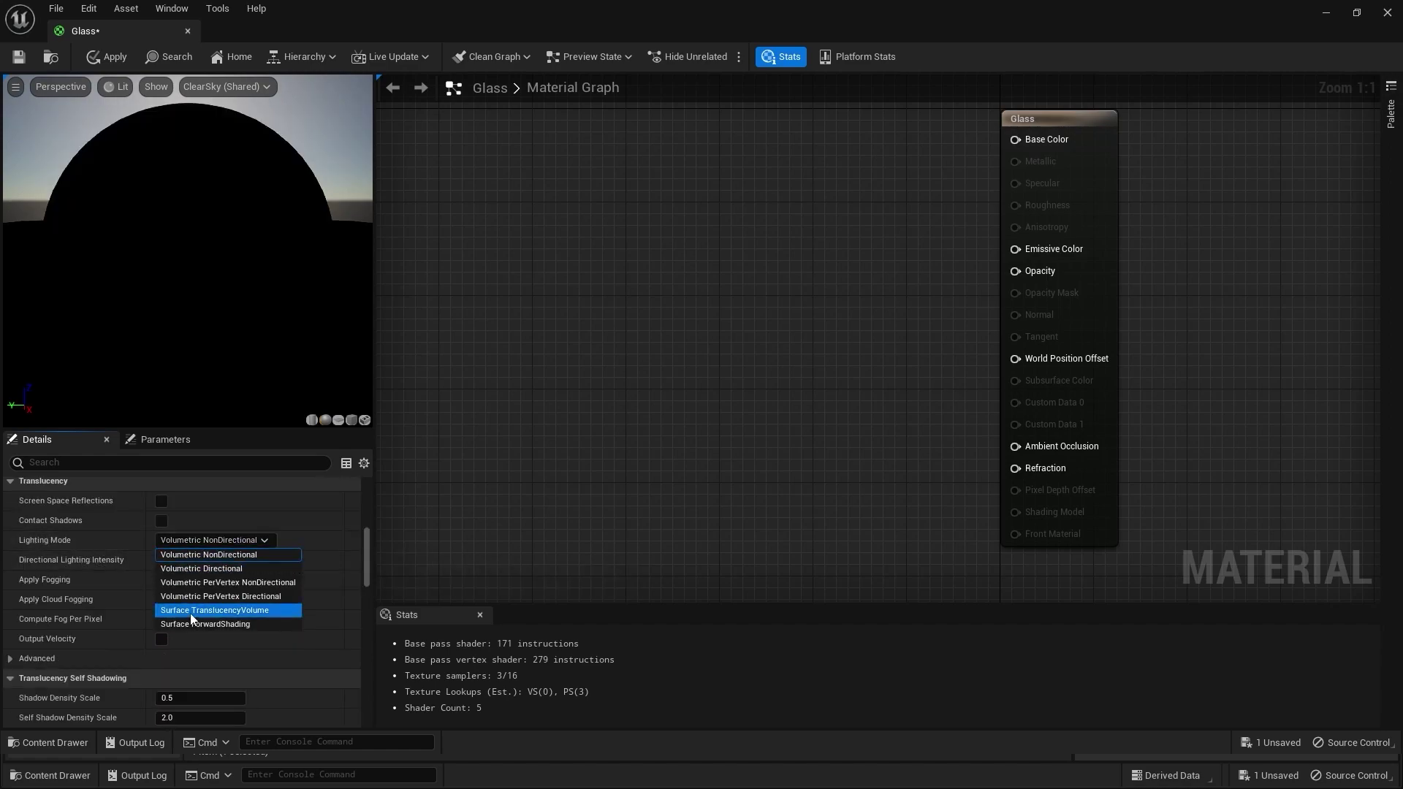
{"action": "left_click", "coordinate": [202, 624]}
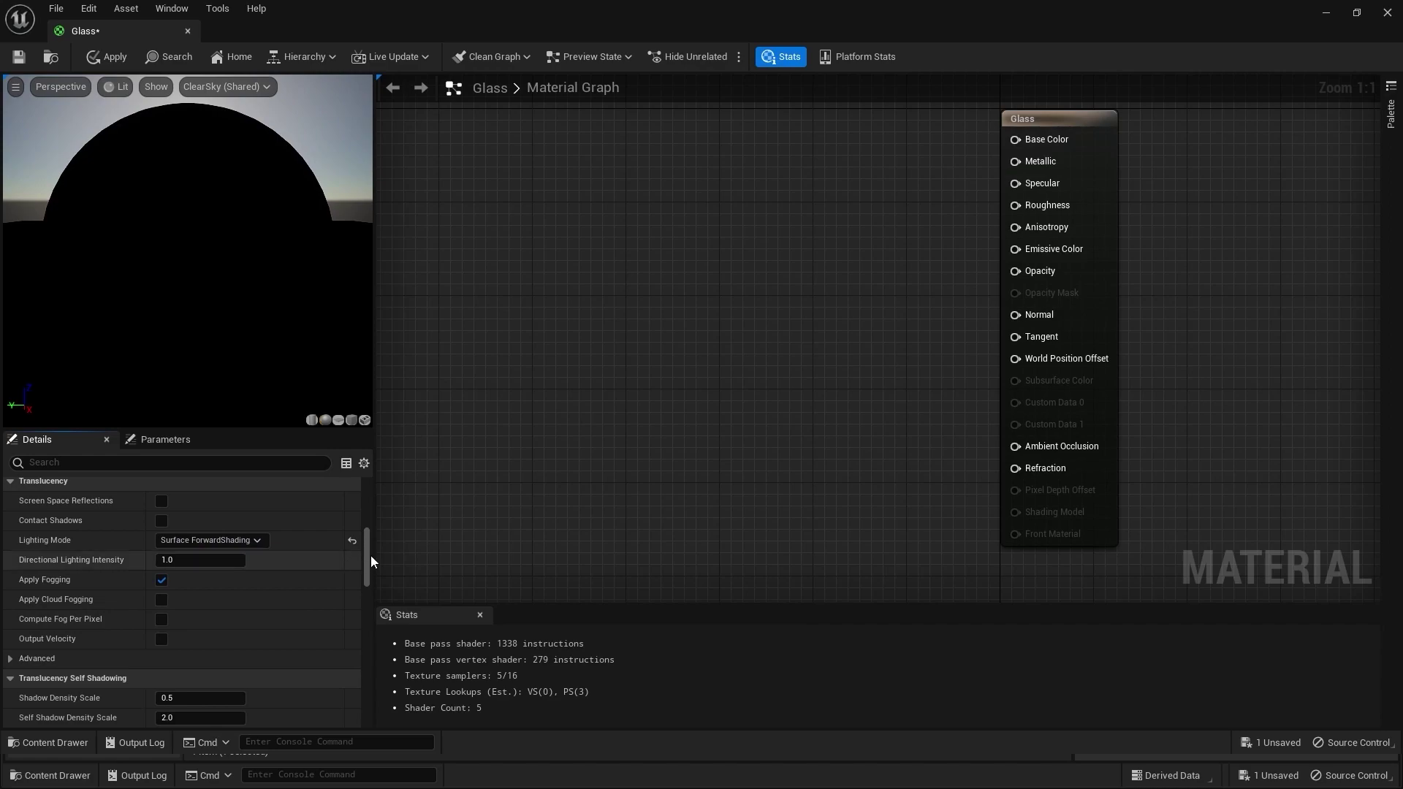
{"action": "left_click_drag", "start_coordinate": [366, 558], "coordinate": [374, 466]}
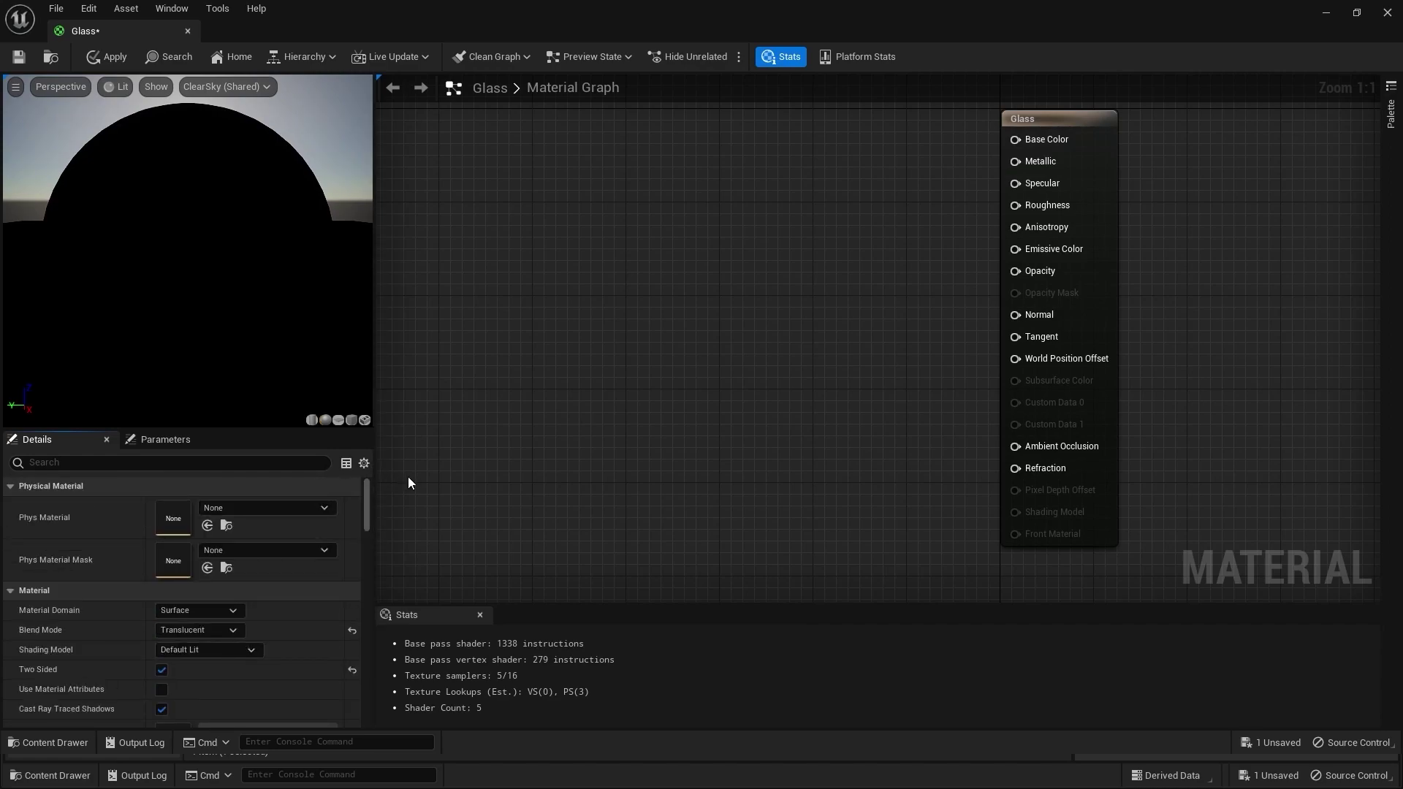
- Promote the Base Color input to a parameter and place its node well clear of the Glass node's input side
{"action": "right_click_drag", "start_coordinate": [541, 232], "coordinate": [603, 242]}
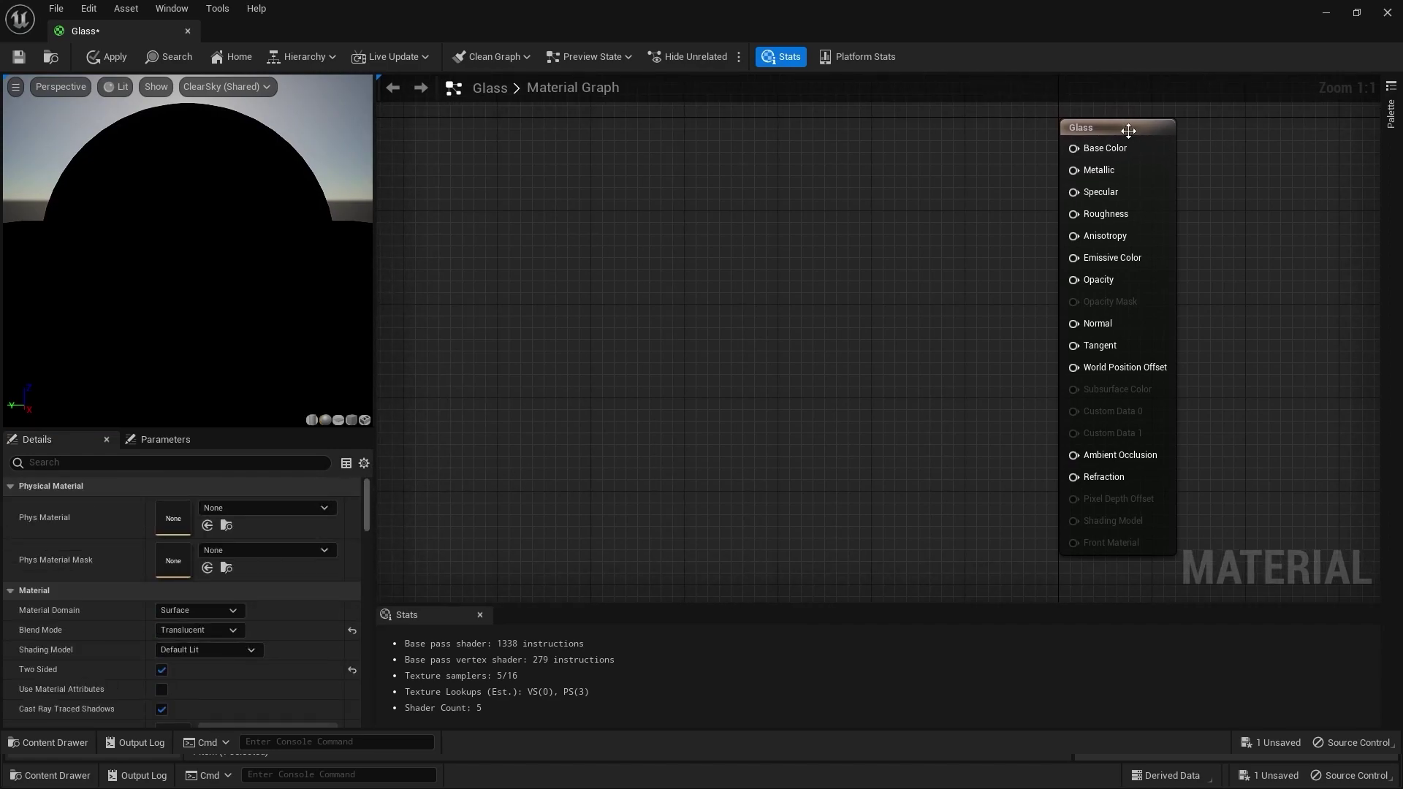
{"action": "right_click", "coordinate": [1099, 146]}
{"action": "left_click", "coordinate": [1162, 174]}
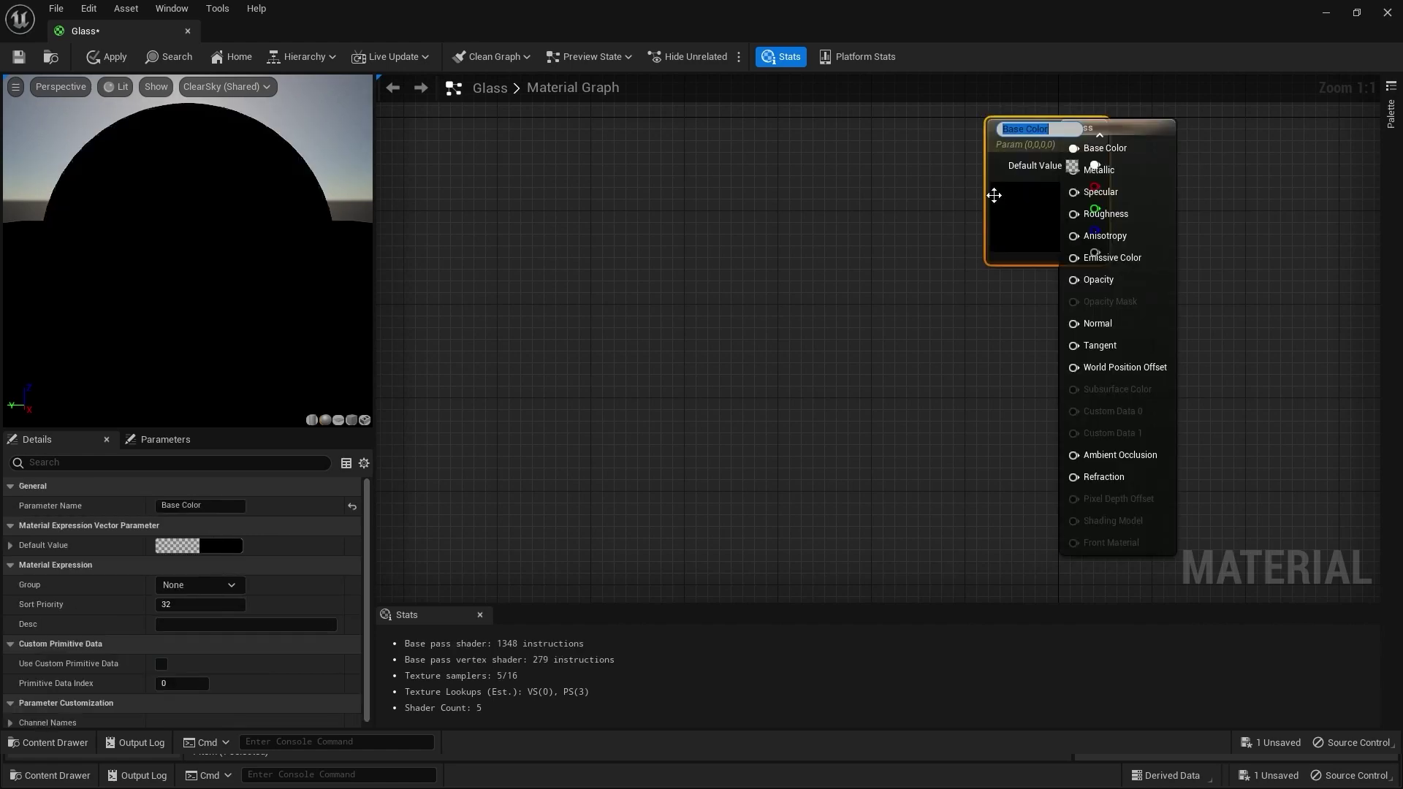
{"action": "left_click_drag", "start_coordinate": [994, 195], "coordinate": [717, 183]}
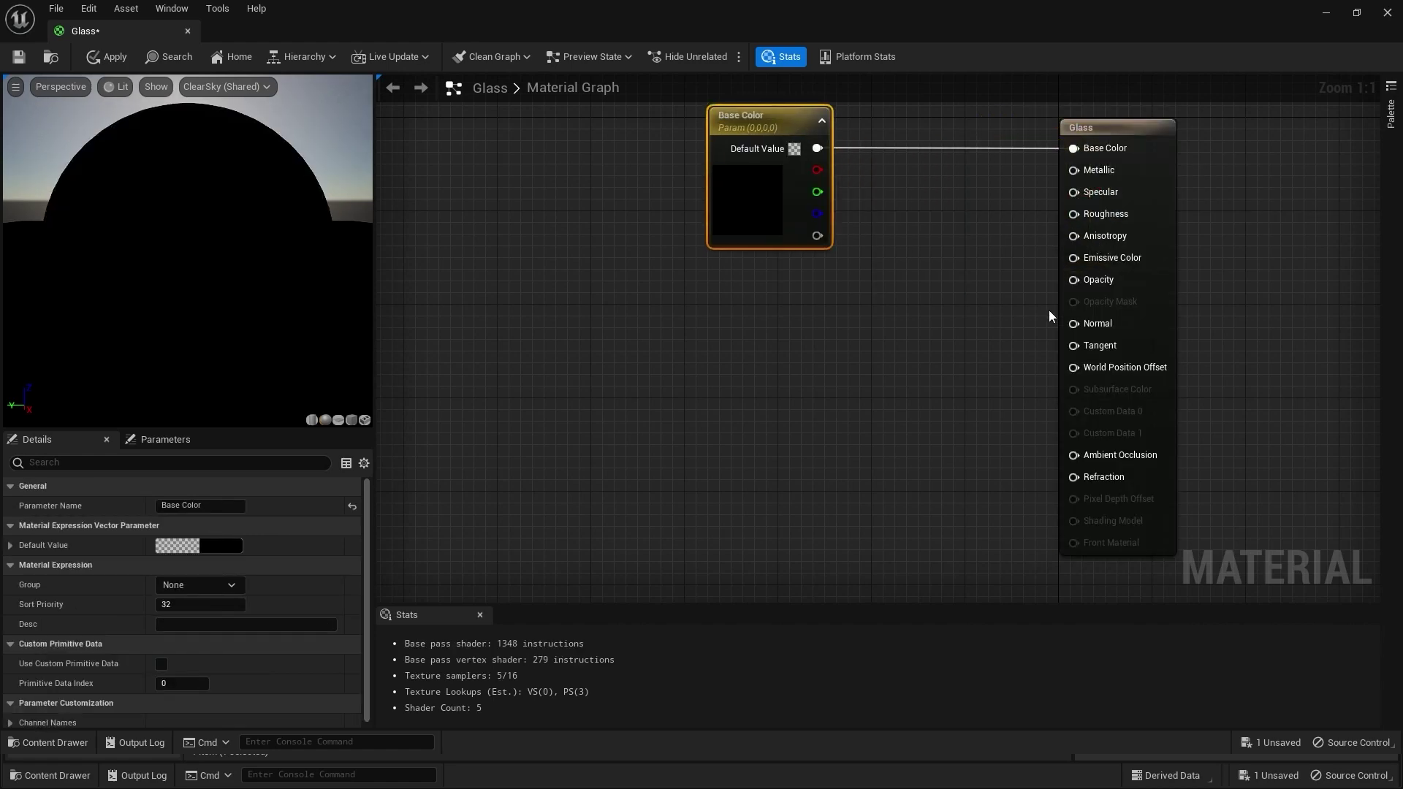
{"action": "left_click", "coordinate": [906, 277]}
{"action": "right_click_drag", "start_coordinate": [871, 269], "coordinate": [862, 366]}
{"action": "left_click_drag", "start_coordinate": [764, 299], "coordinate": [776, 217]}
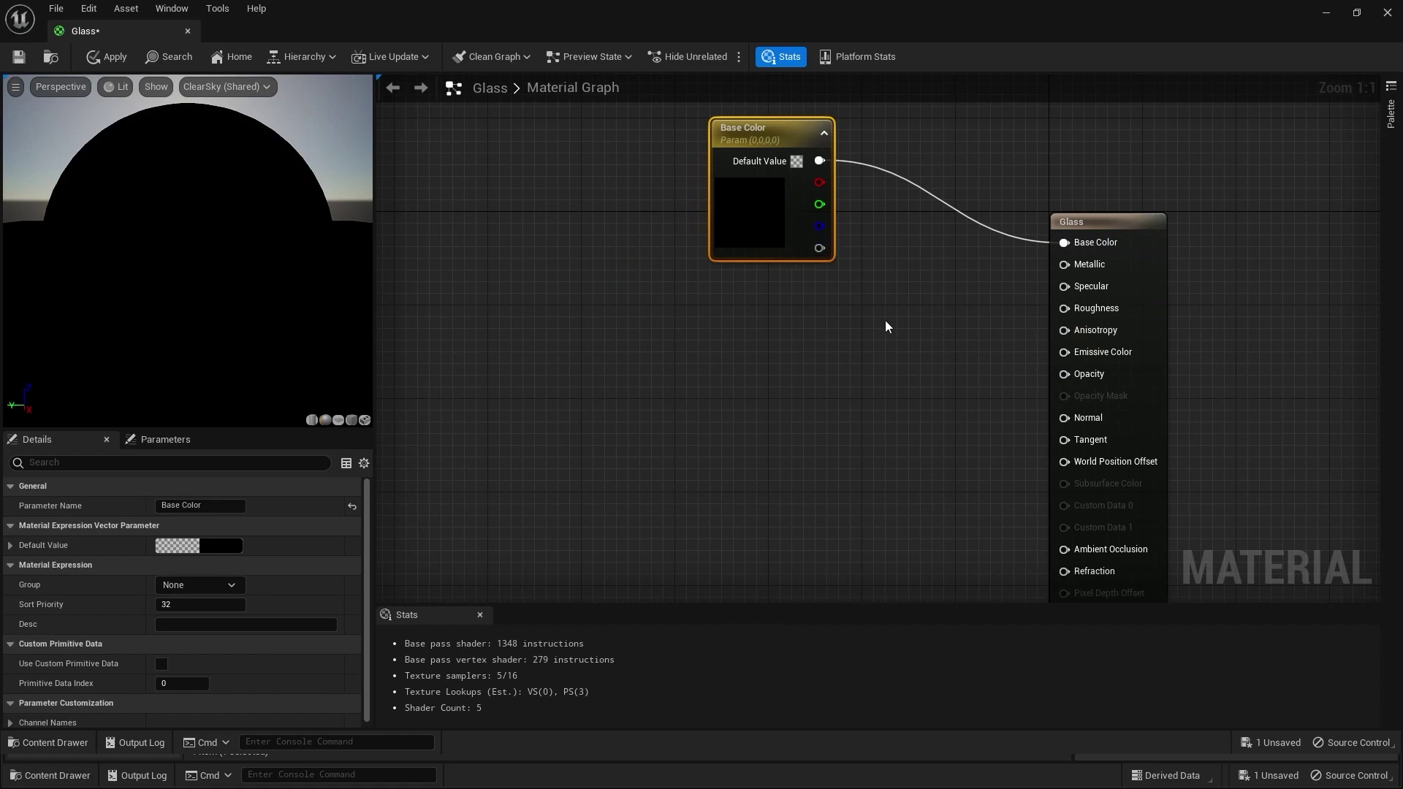
- Promote the Metallic input to a parameter and place its node below the Base Color node
{"action": "right_click_drag", "start_coordinate": [888, 326], "coordinate": [873, 298]}
{"action": "left_click", "coordinate": [874, 298]}
{"action": "right_click", "coordinate": [1076, 235]}
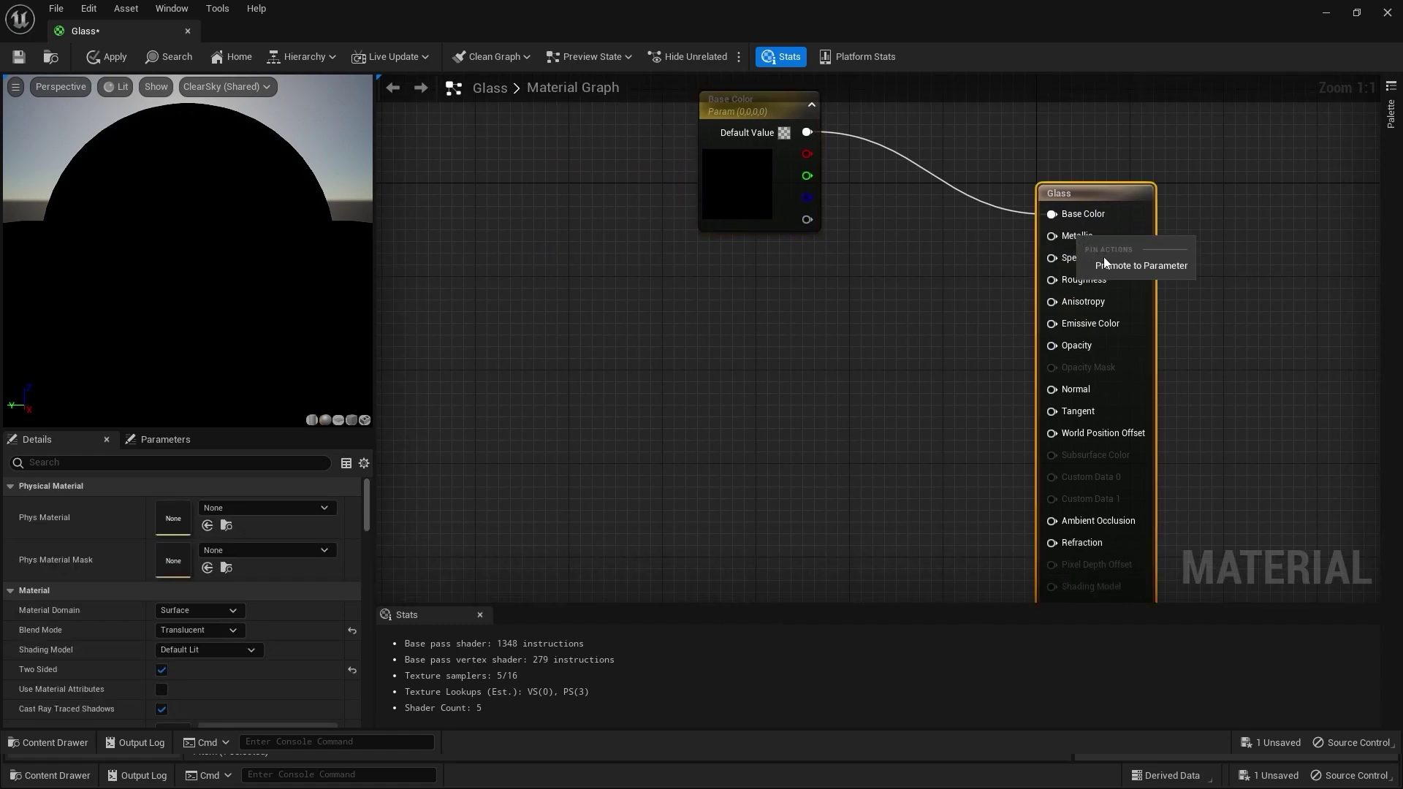
{"action": "left_click", "coordinate": [1106, 264]}
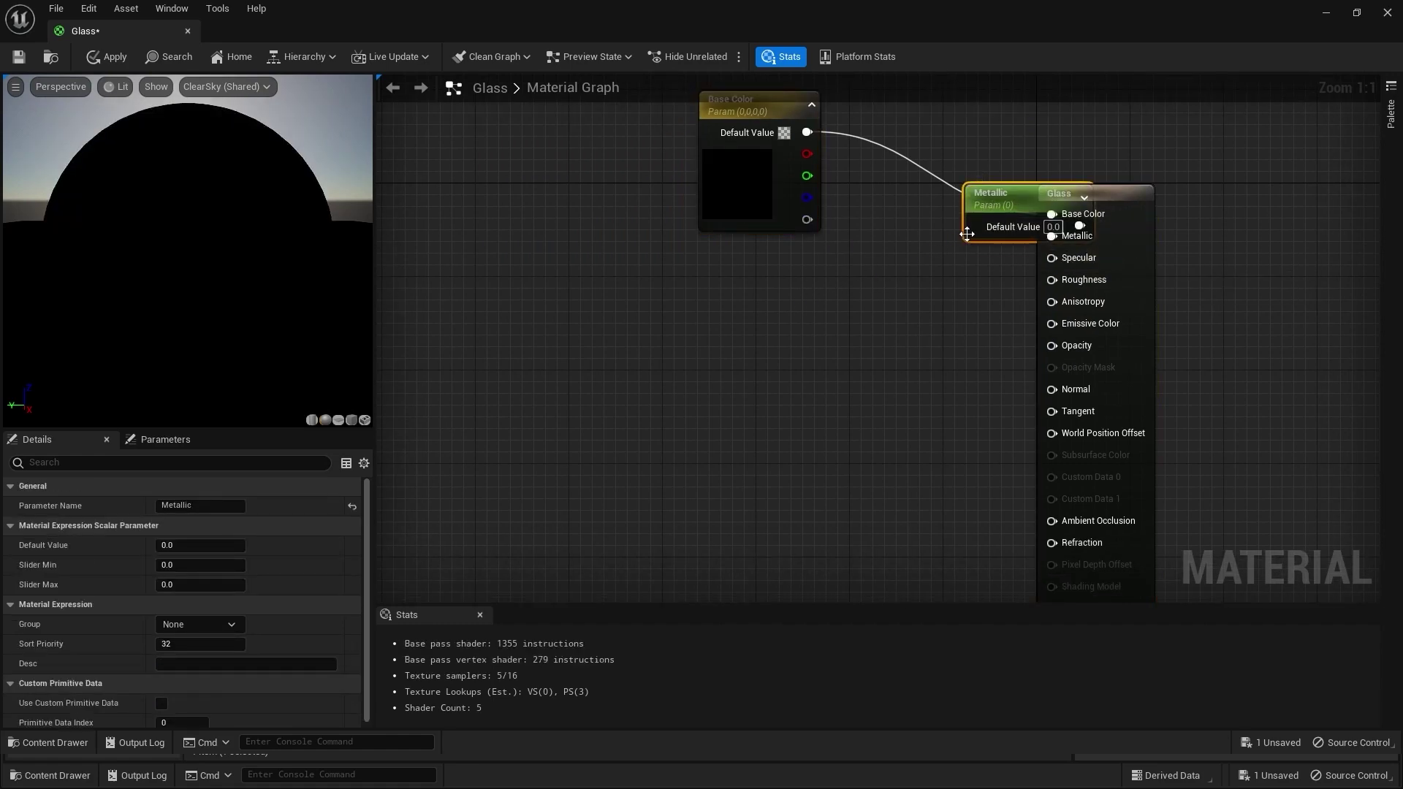
{"action": "left_click_drag", "start_coordinate": [1010, 200], "coordinate": [744, 259]}
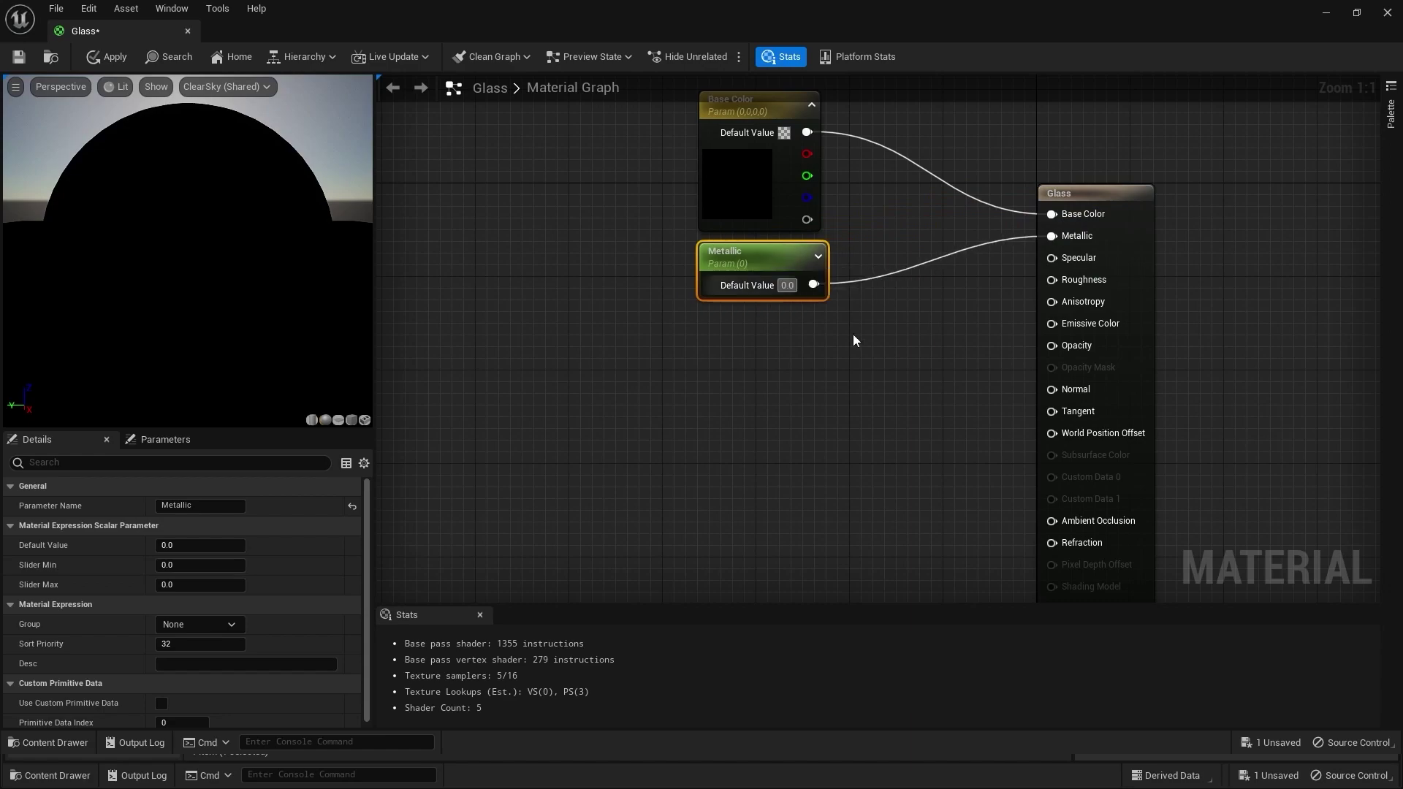
- Promote the Specular input to a parameter and place its node below the Metallic node
{"action": "right_click_drag", "start_coordinate": [855, 340], "coordinate": [858, 301]}
{"action": "right_click", "coordinate": [1080, 222]}
{"action": "left_click", "coordinate": [1124, 258]}
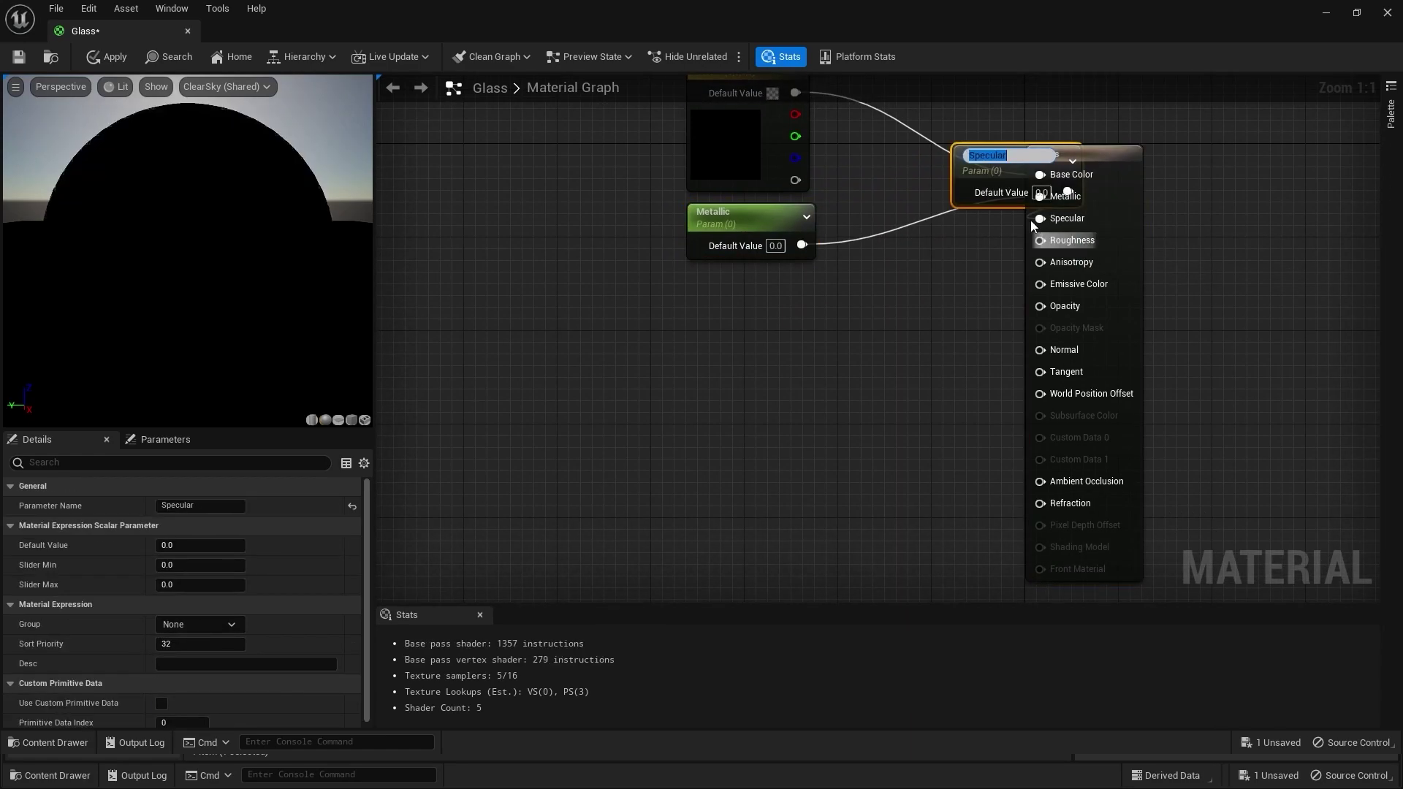
{"action": "left_click_drag", "start_coordinate": [1026, 174], "coordinate": [738, 297]}
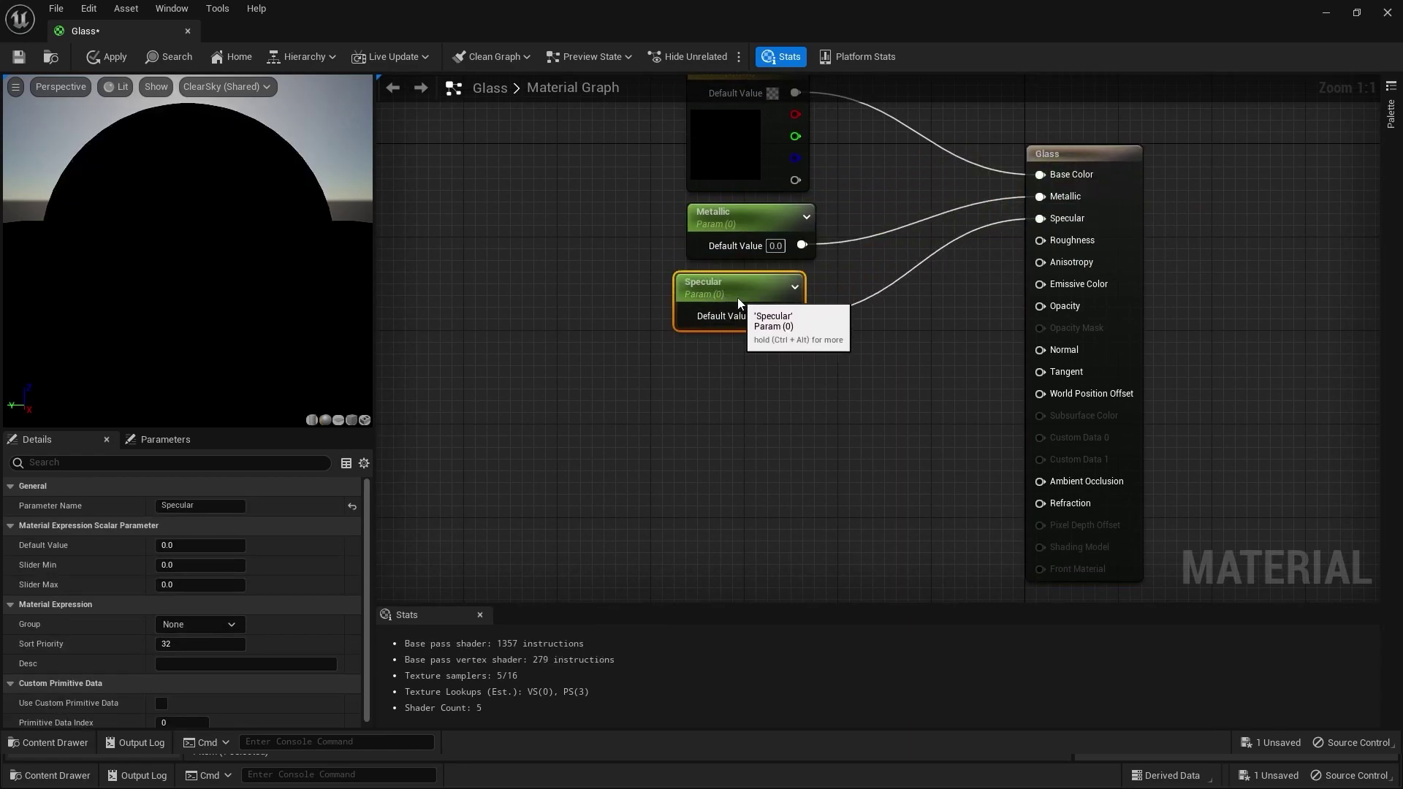
- Promote the Roughness input to a parameter and place its node below the Specular node
{"action": "right_click_drag", "start_coordinate": [902, 382], "coordinate": [891, 327]}
{"action": "right_click", "coordinate": [1062, 188]}
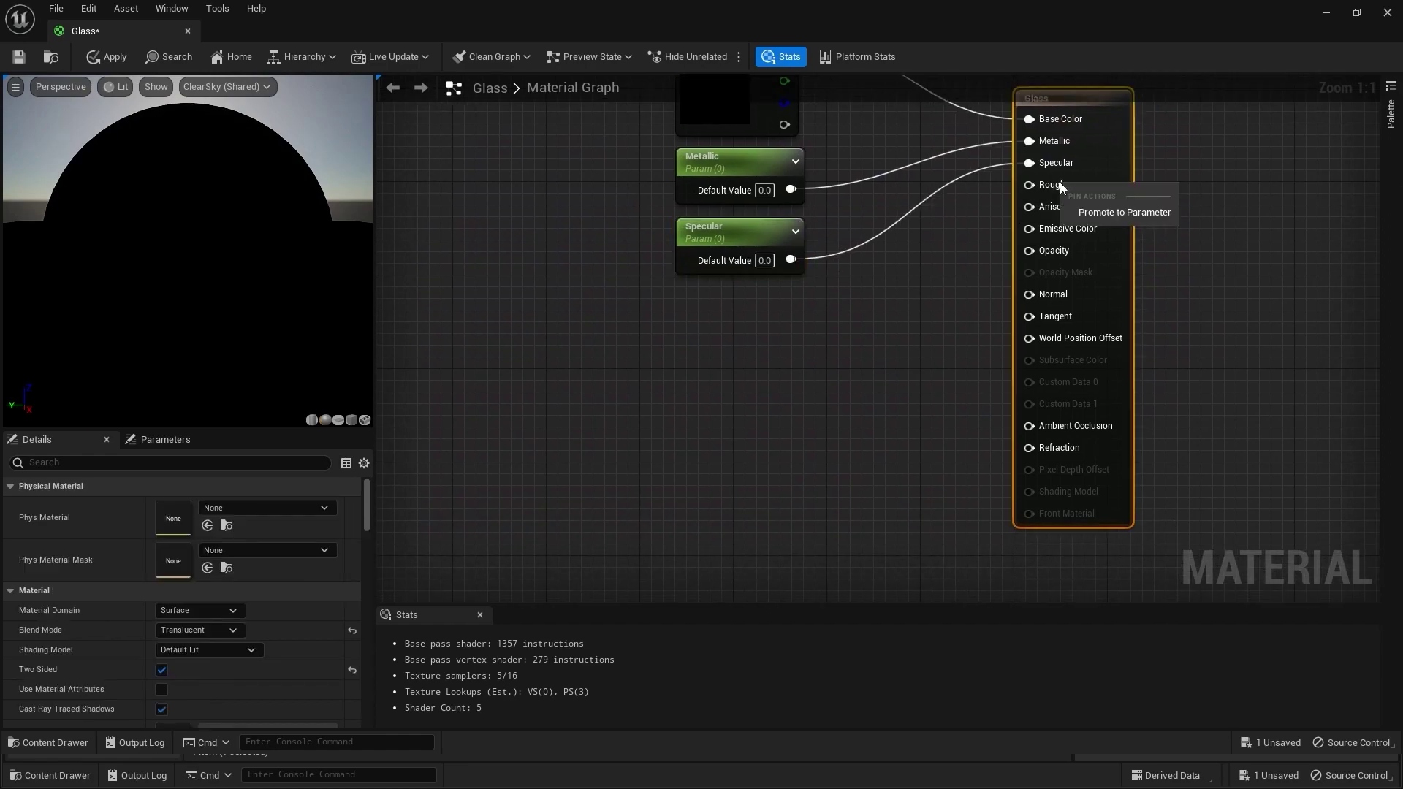
{"action": "left_click", "coordinate": [1118, 212]}
{"action": "left_click_drag", "start_coordinate": [972, 121], "coordinate": [734, 317]}
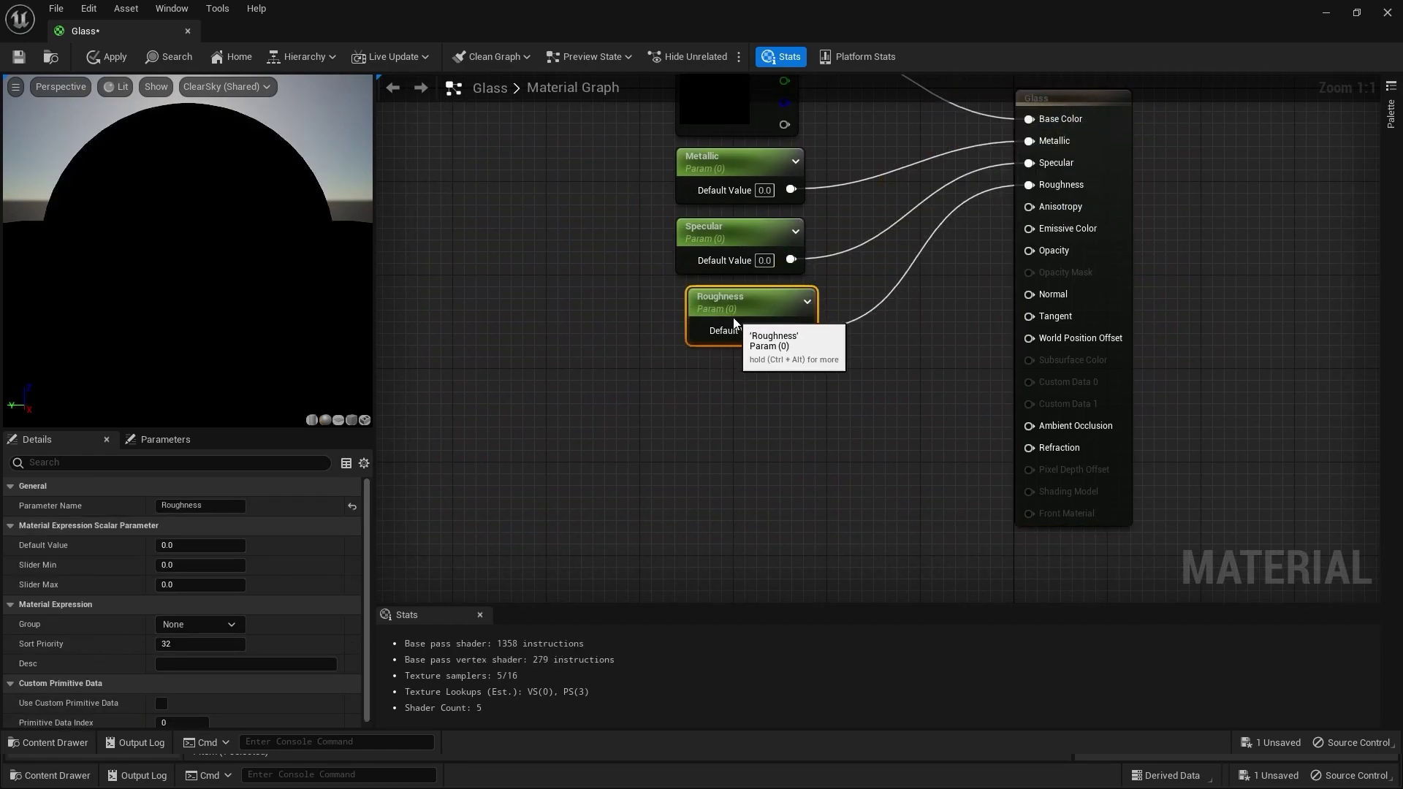
- Promote the Opacity input to a parameter and place its node below the Roughness node
{"action": "right_click_drag", "start_coordinate": [943, 374], "coordinate": [937, 344]}
{"action": "right_click", "coordinate": [1053, 222]}
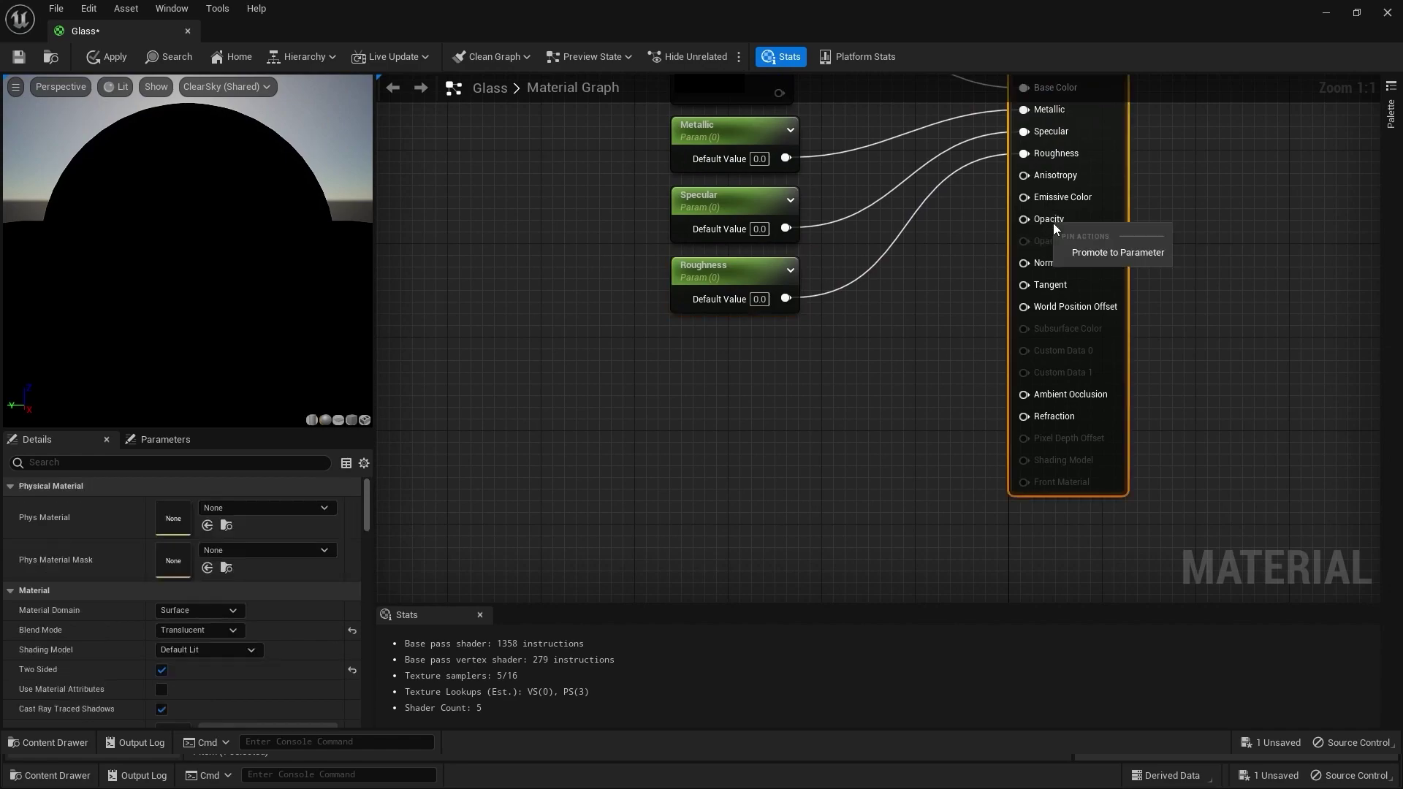
{"action": "left_click", "coordinate": [1093, 253]}
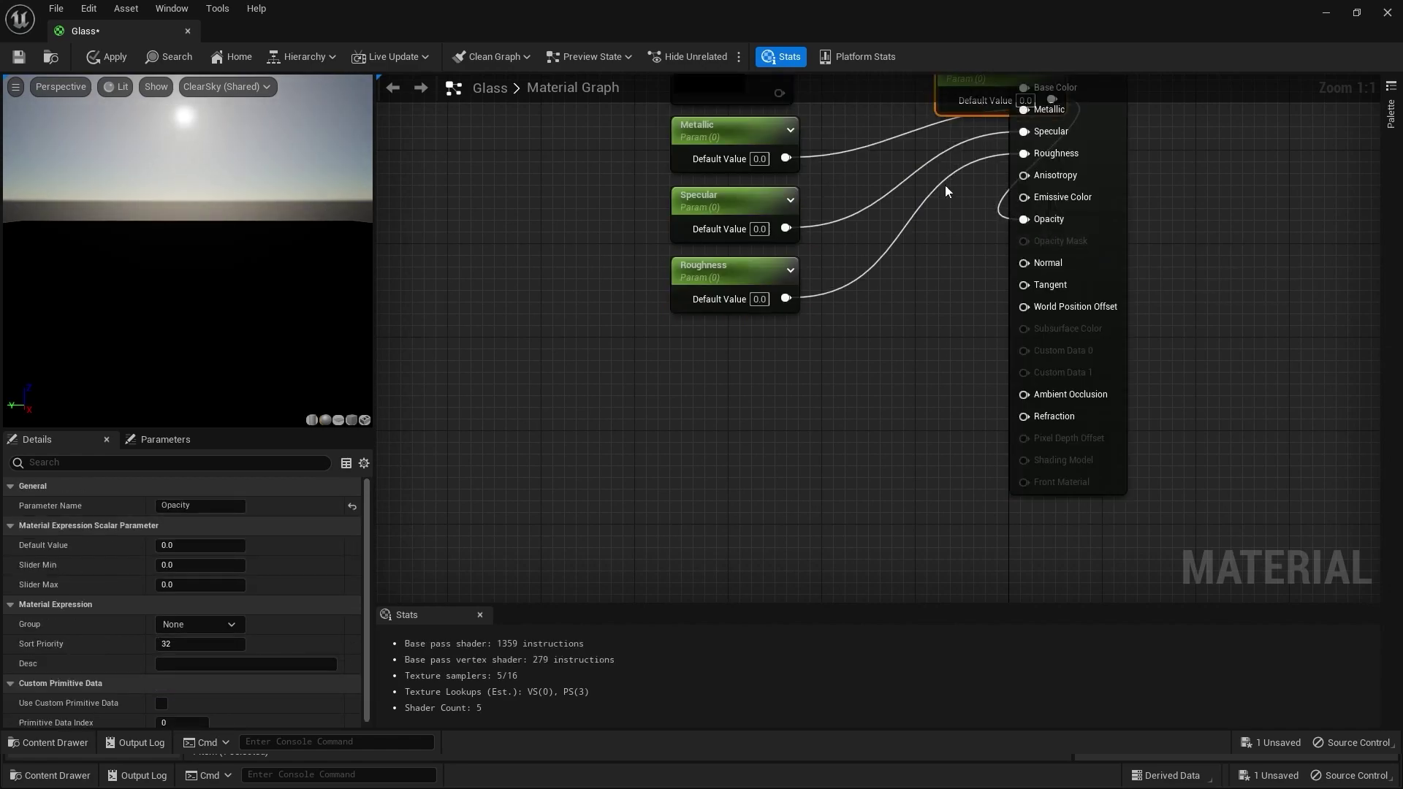
{"action": "right_click_drag", "start_coordinate": [955, 260], "coordinate": [973, 343]}
{"action": "left_click_drag", "start_coordinate": [1009, 155], "coordinate": [740, 431]}
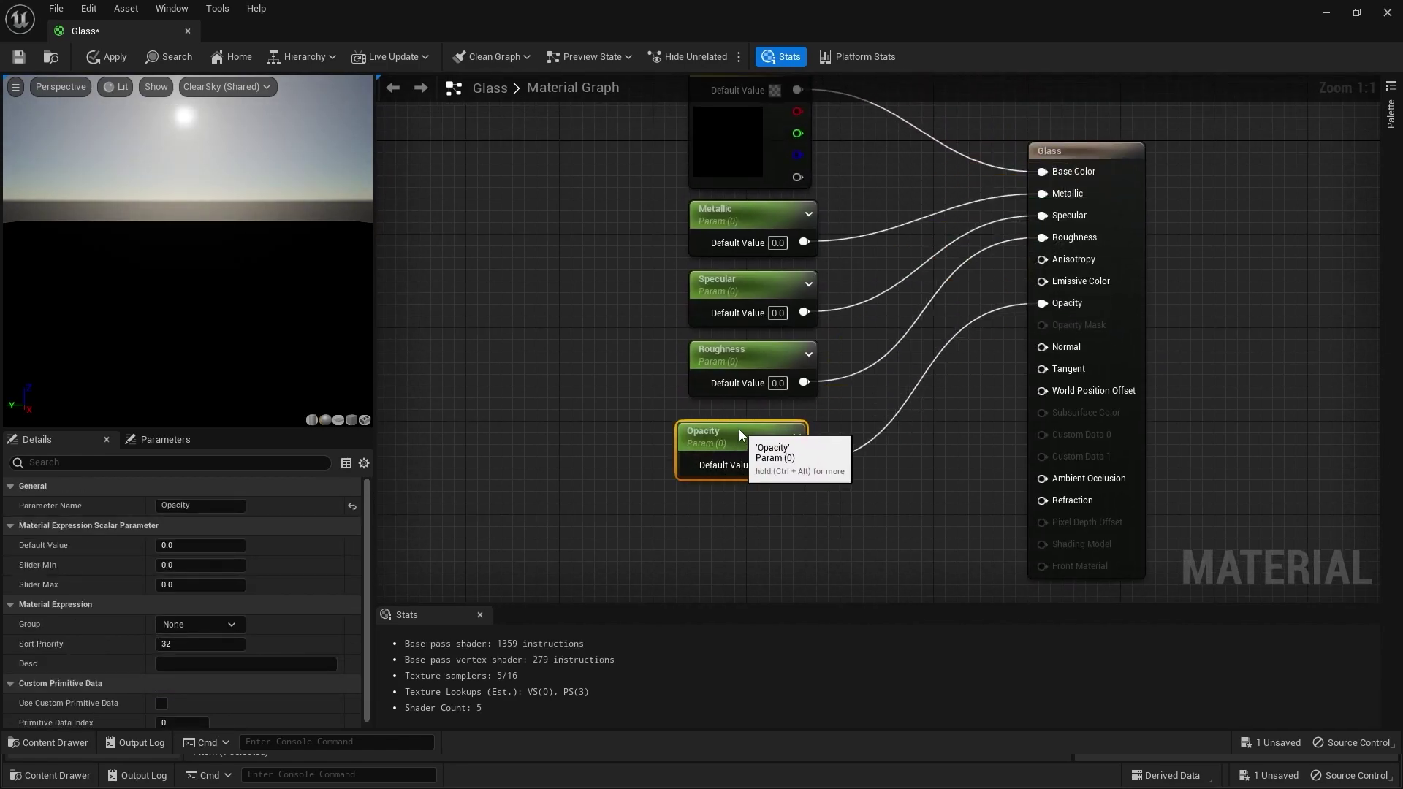
{"action": "right_click_drag", "start_coordinate": [899, 504], "coordinate": [887, 476]}
- Add a LinearInterpolate (Lerp) node to the Glass material graph and place it below the Opacity parameter node
{"action": "right_click_drag", "start_coordinate": [582, 294], "coordinate": [637, 176]}
{"action": "left_click", "coordinate": [664, 359]}
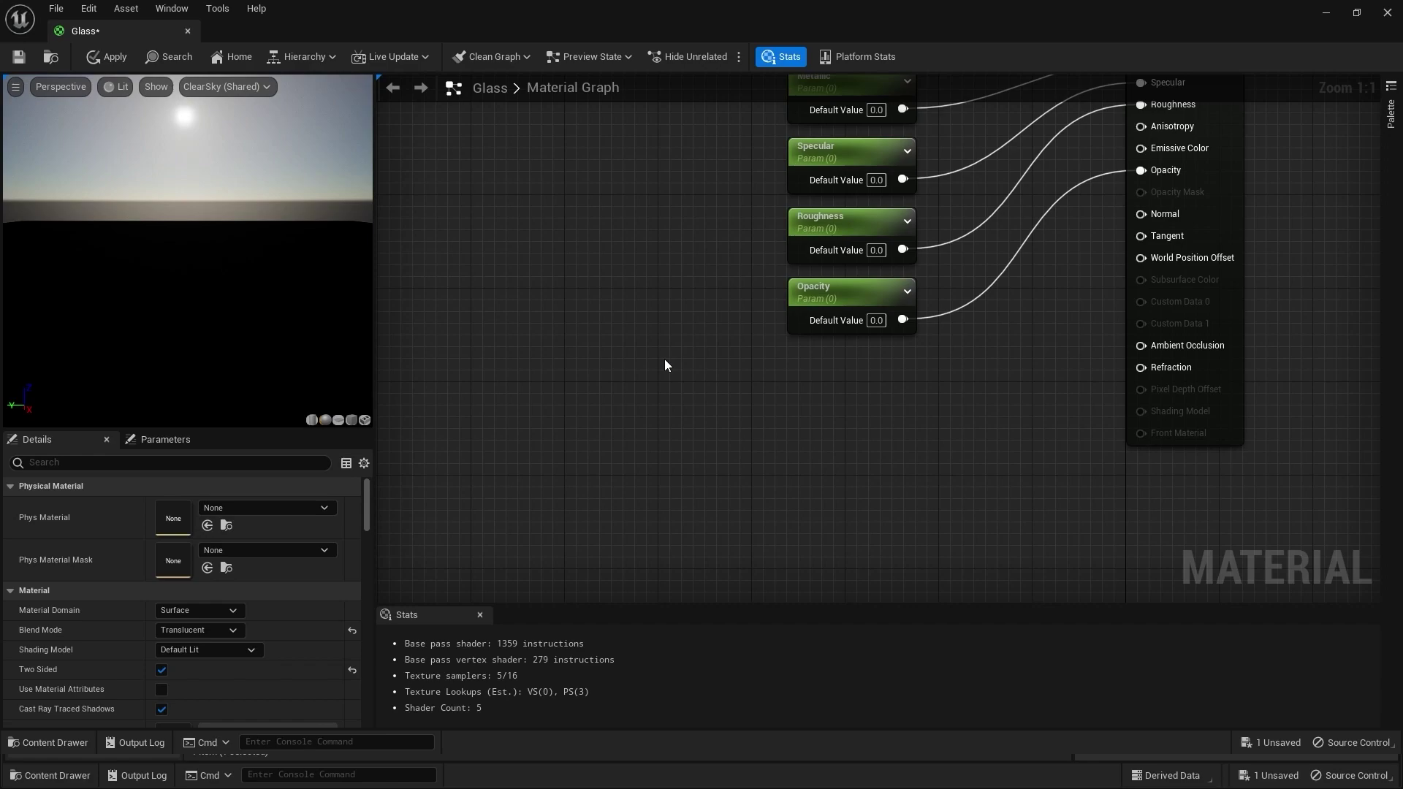
{"action": "right_click", "coordinate": [665, 361]}
{"action": "type", "text": "lerp"}
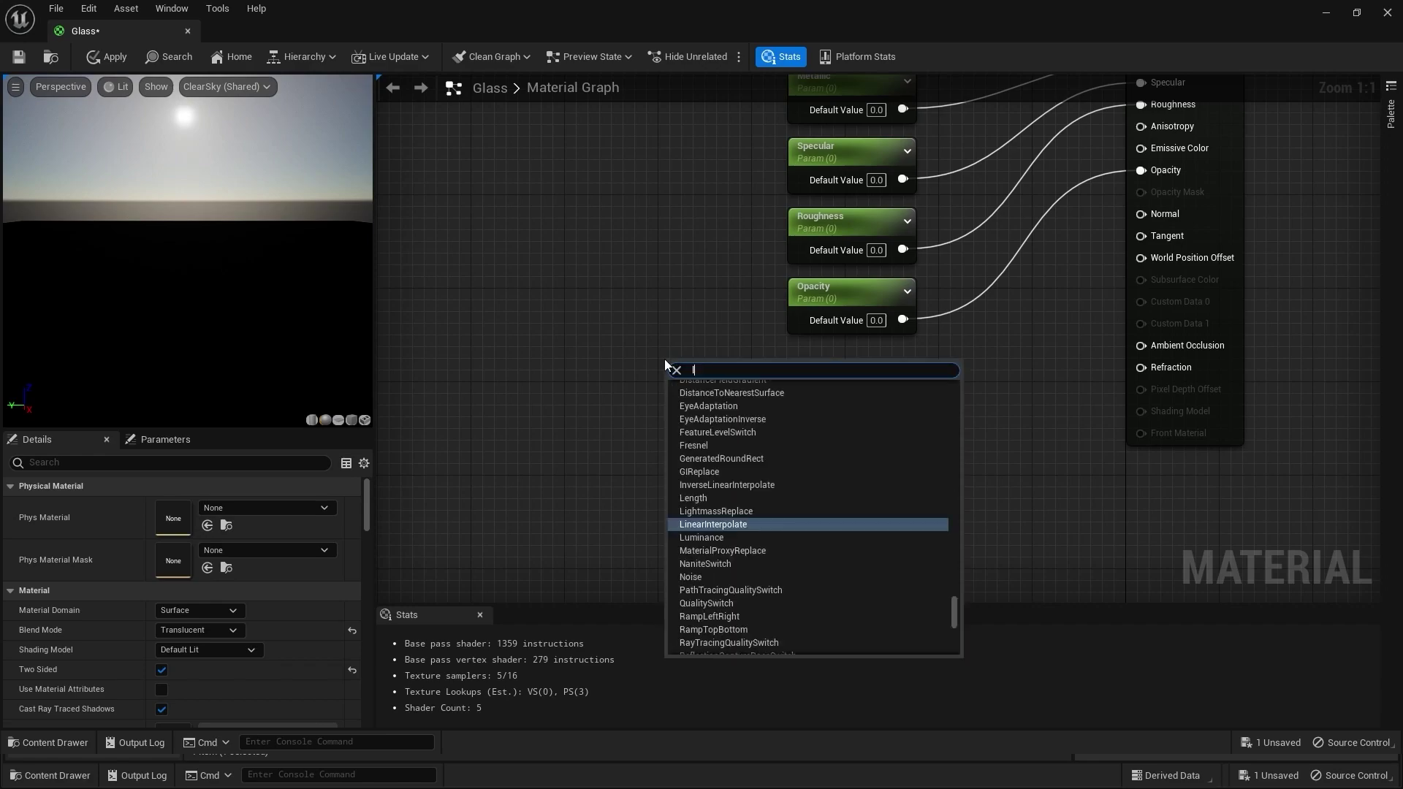
{"action": "key", "text": "Return"}
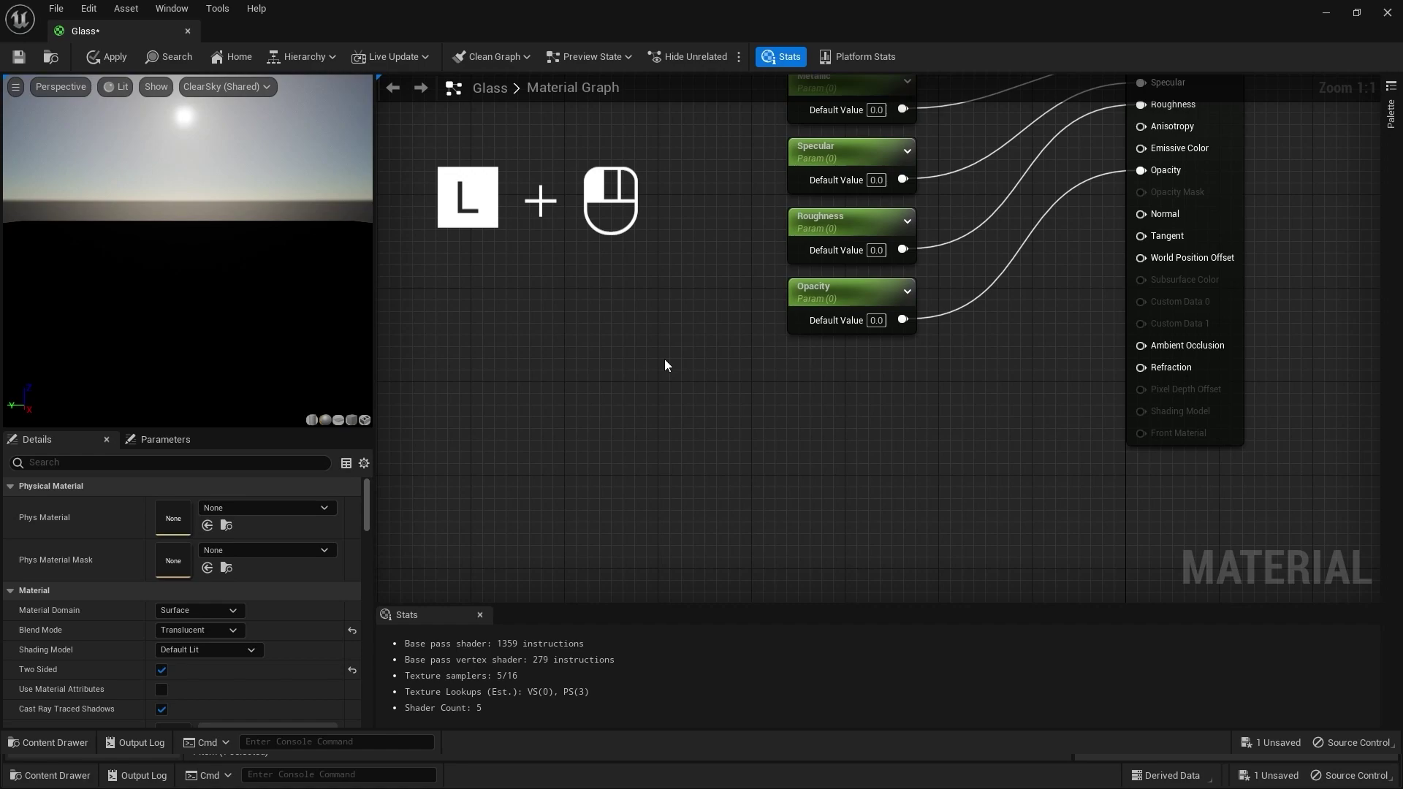
{"action": "left_click", "coordinate": [665, 359]}
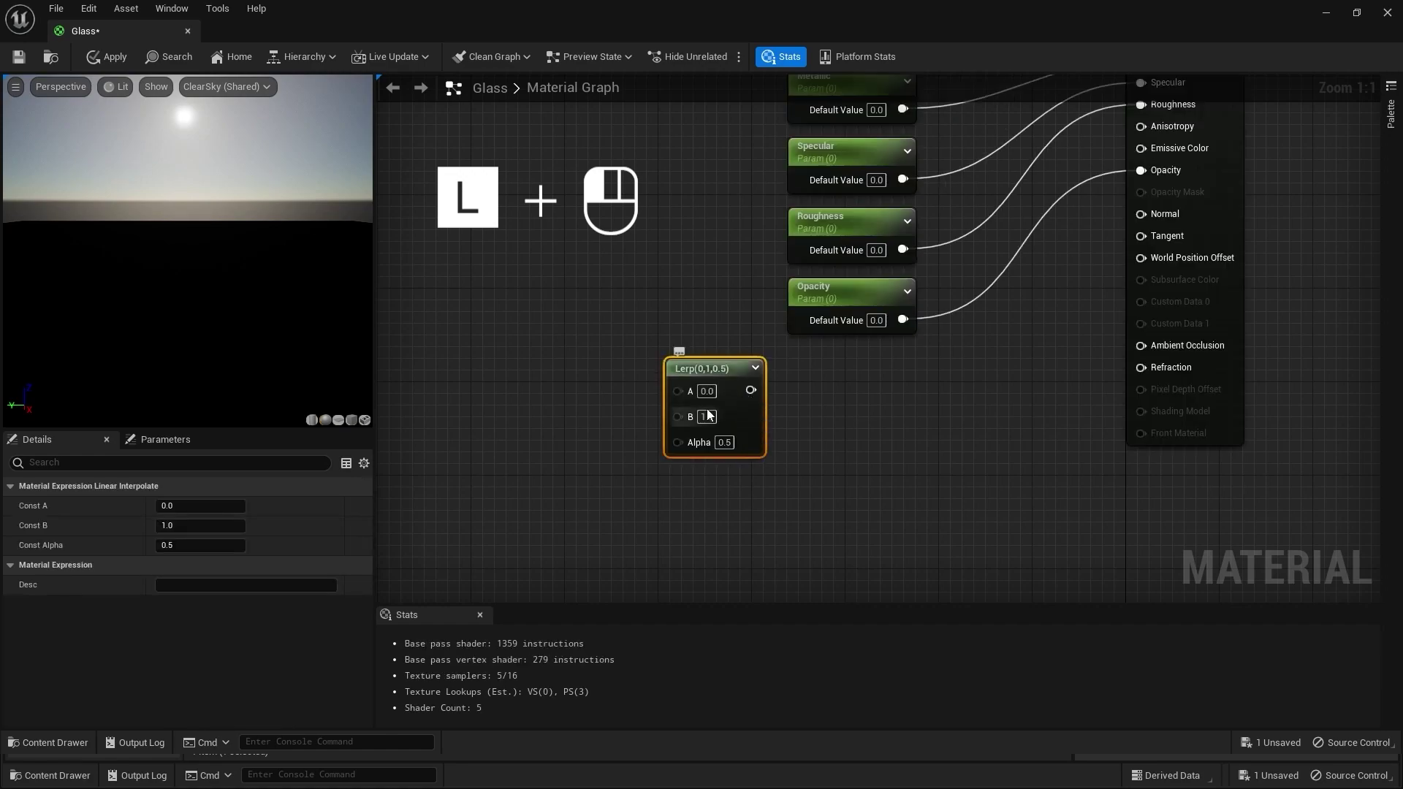
{"action": "right_click_drag", "start_coordinate": [796, 449], "coordinate": [743, 366]}
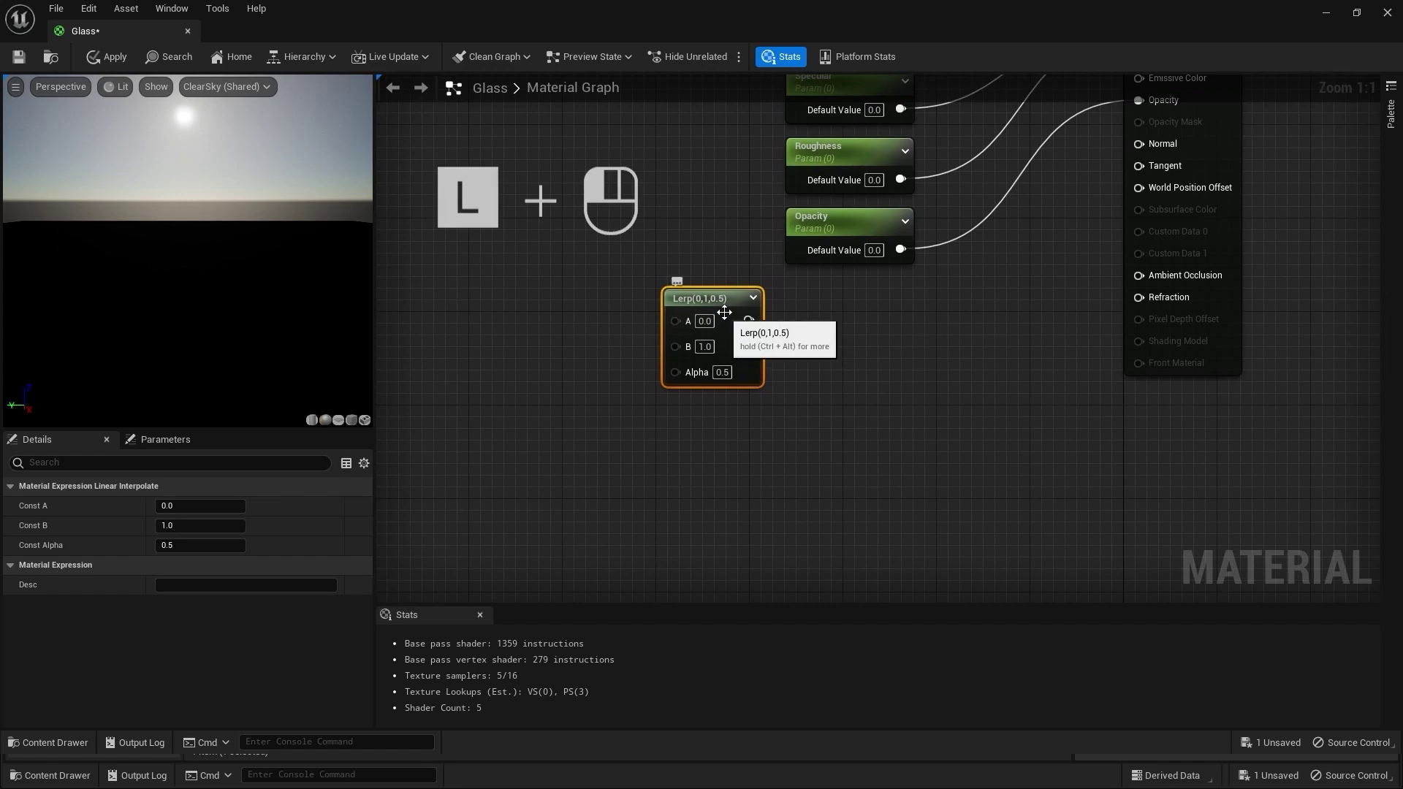
{"action": "left_click_drag", "start_coordinate": [725, 306], "coordinate": [742, 385]}
{"action": "left_click", "coordinate": [586, 363]}
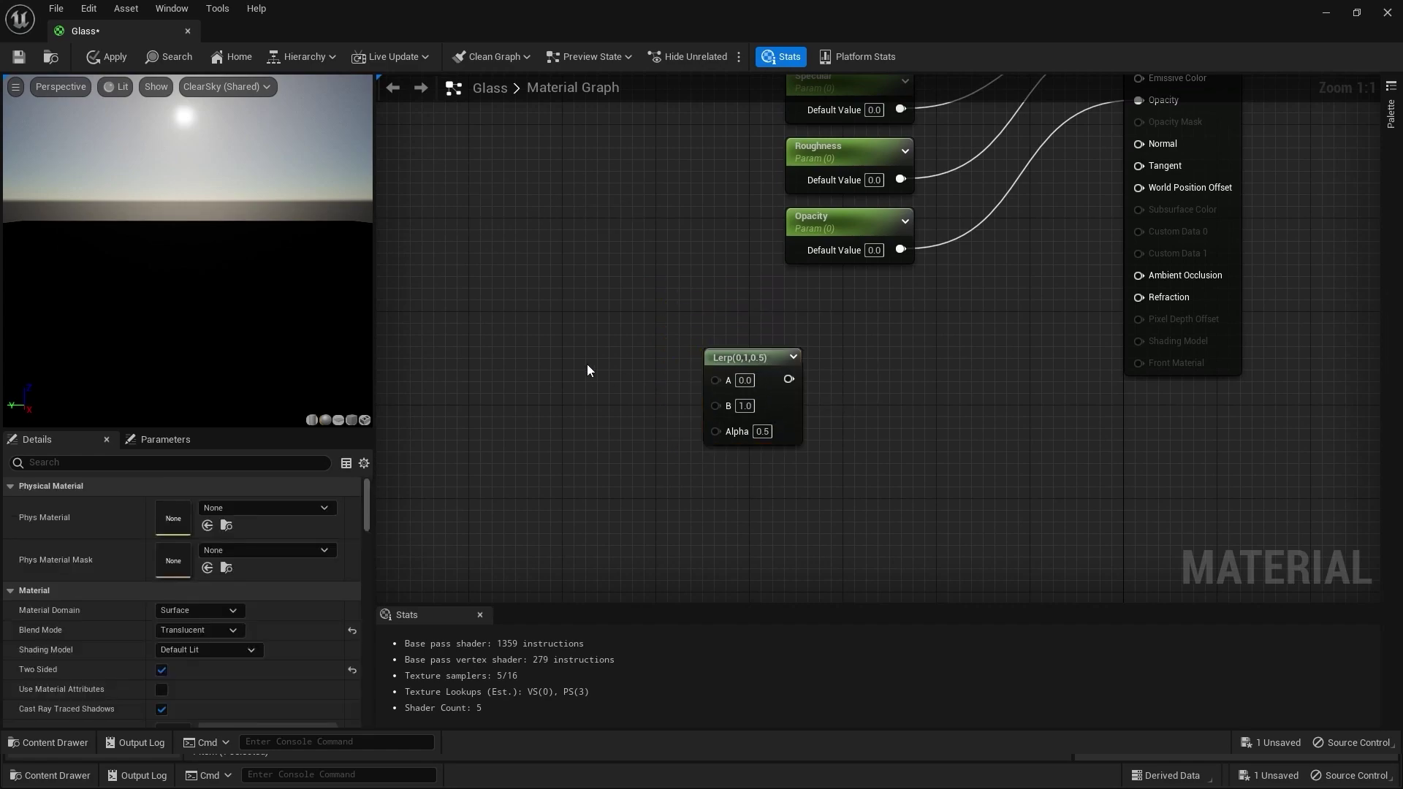
- Add a Constant node beside the Lerp node, connect it to input A, and move it higher in the graph
{"action": "scroll", "coordinate": [581, 351], "scroll_direction": "down", "scroll_amount": 2}
{"action": "left_click", "coordinate": [516, 330]}
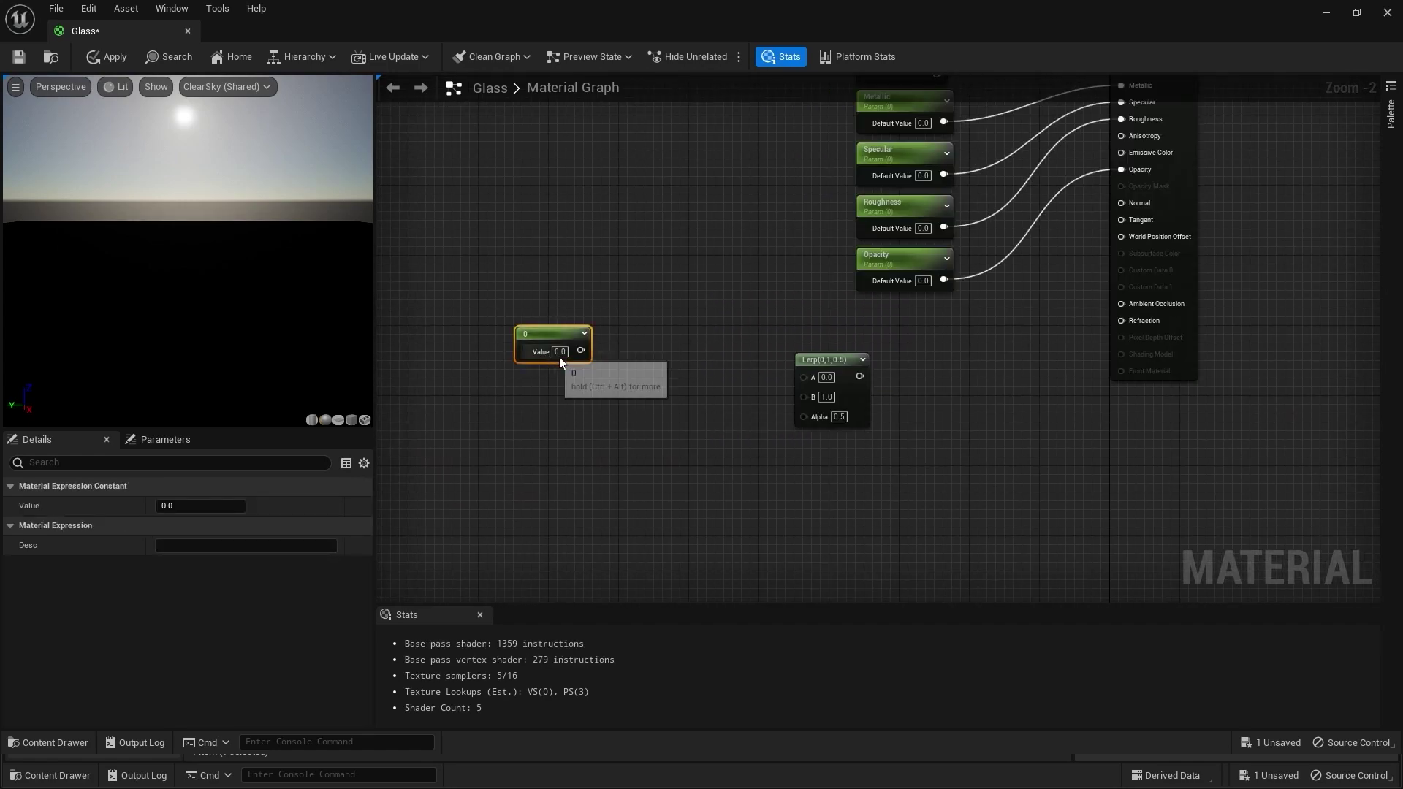
{"action": "left_click_drag", "start_coordinate": [581, 350], "coordinate": [804, 376]}
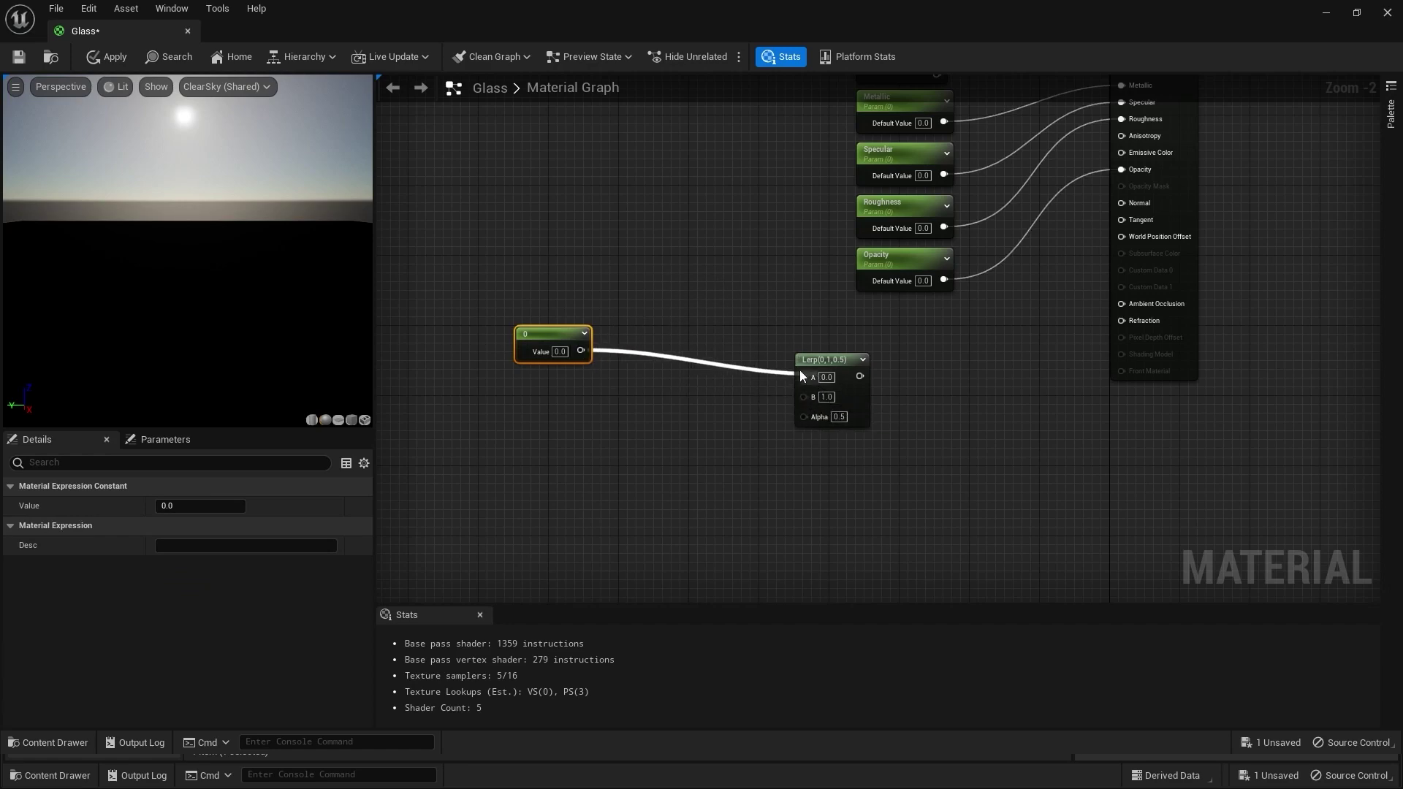
{"action": "left_click_drag", "start_coordinate": [581, 334], "coordinate": [597, 270]}
- Add a second Constant node below the first one and connect it to the Lerp node's B input
{"action": "left_click", "coordinate": [541, 388]}
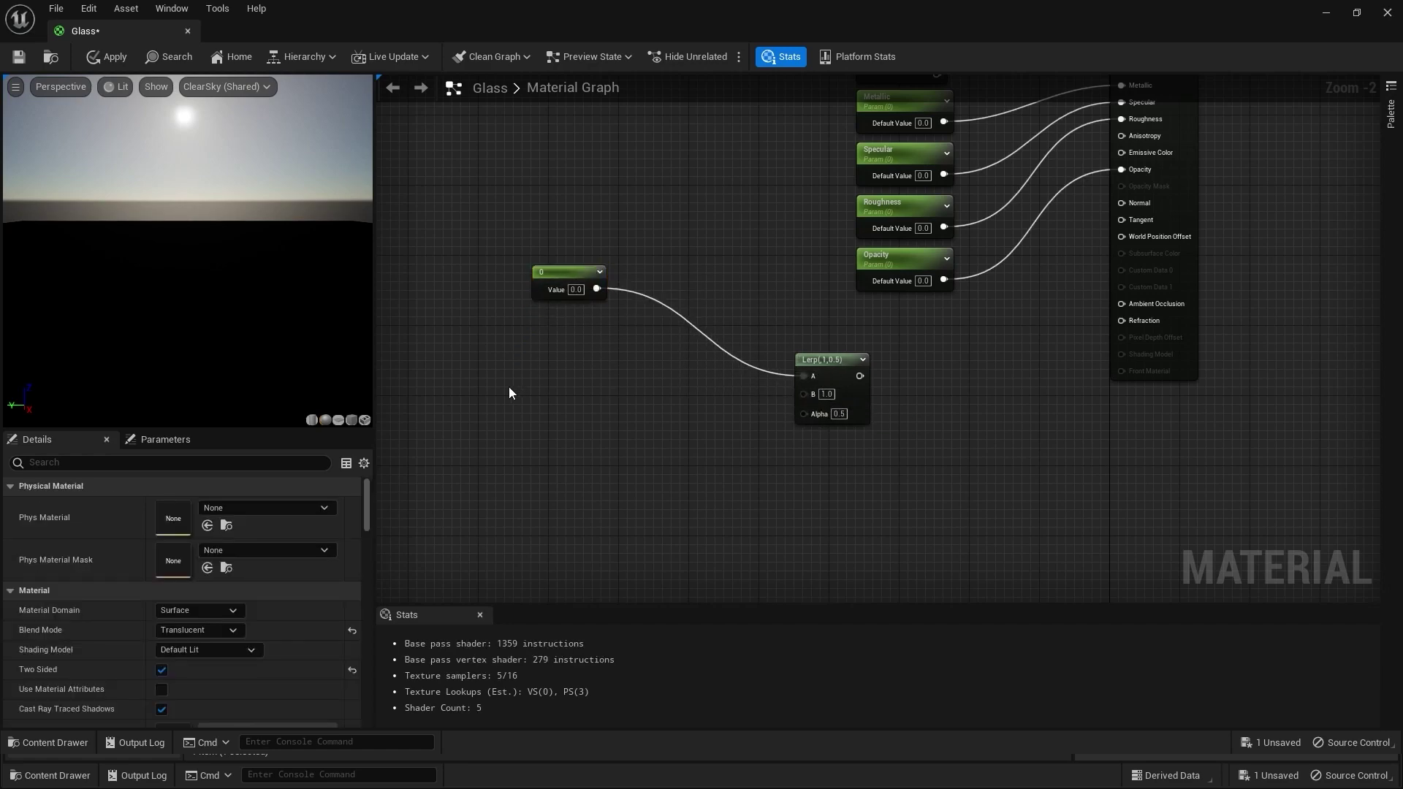
{"action": "left_click", "coordinate": [508, 388]}
{"action": "left_click_drag", "start_coordinate": [536, 377], "coordinate": [813, 397]}
{"action": "right_click_drag", "start_coordinate": [529, 434], "coordinate": [538, 414]}
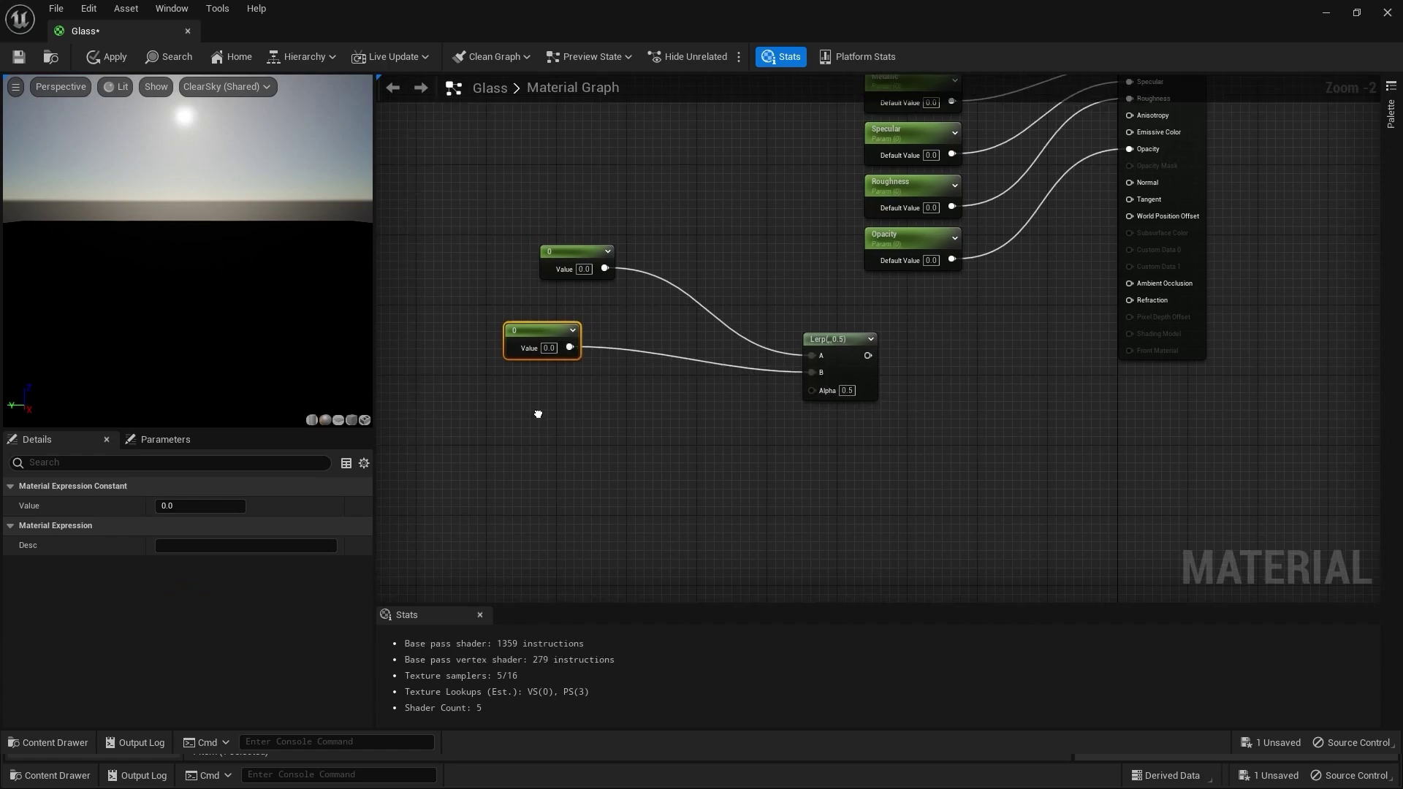
- Add a Fresnel node below the two Constant nodes and connect its output to the Lerp node's Alpha input
{"action": "left_click", "coordinate": [567, 428]}
{"action": "right_click", "coordinate": [659, 425]}
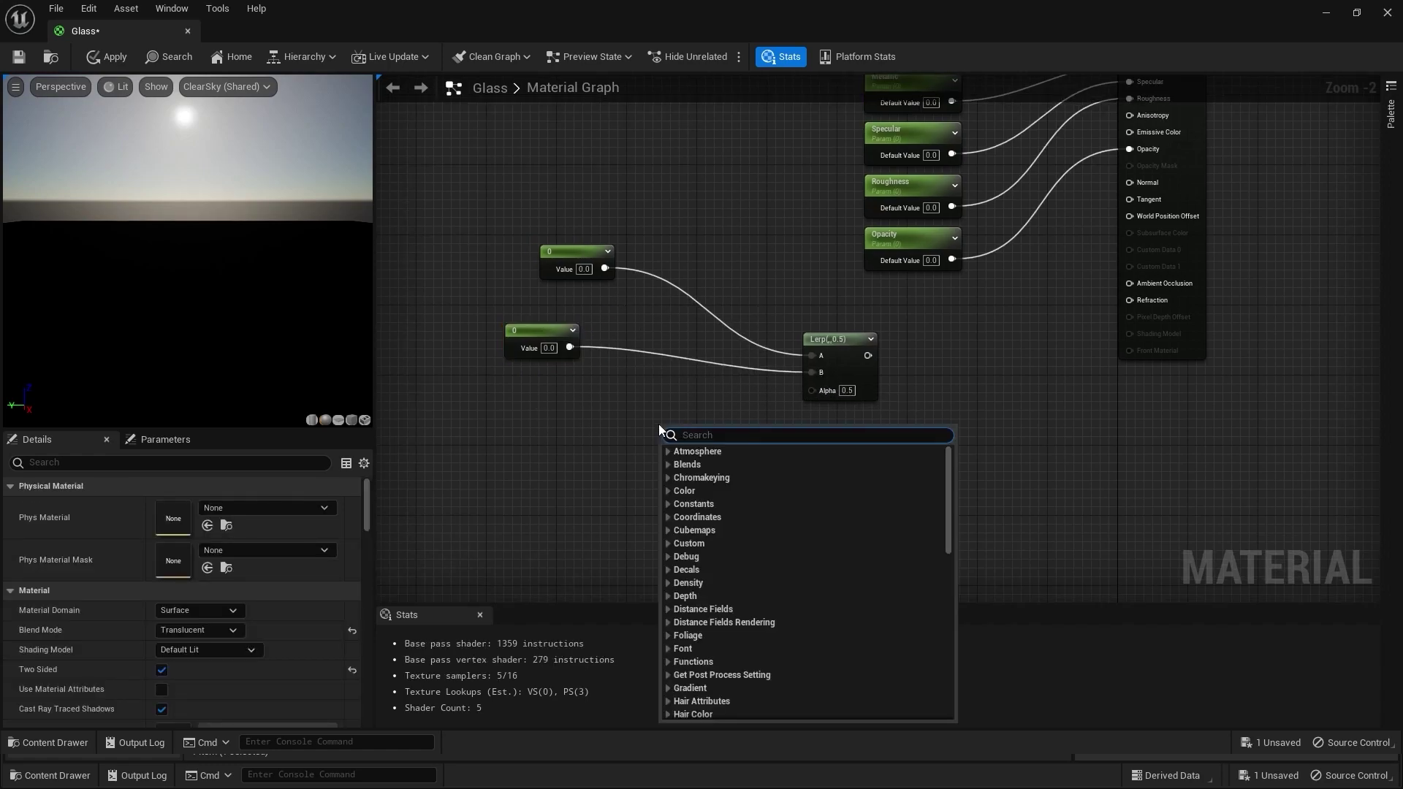
{"action": "type", "text": "fresn"}
{"action": "key", "text": "Return"}
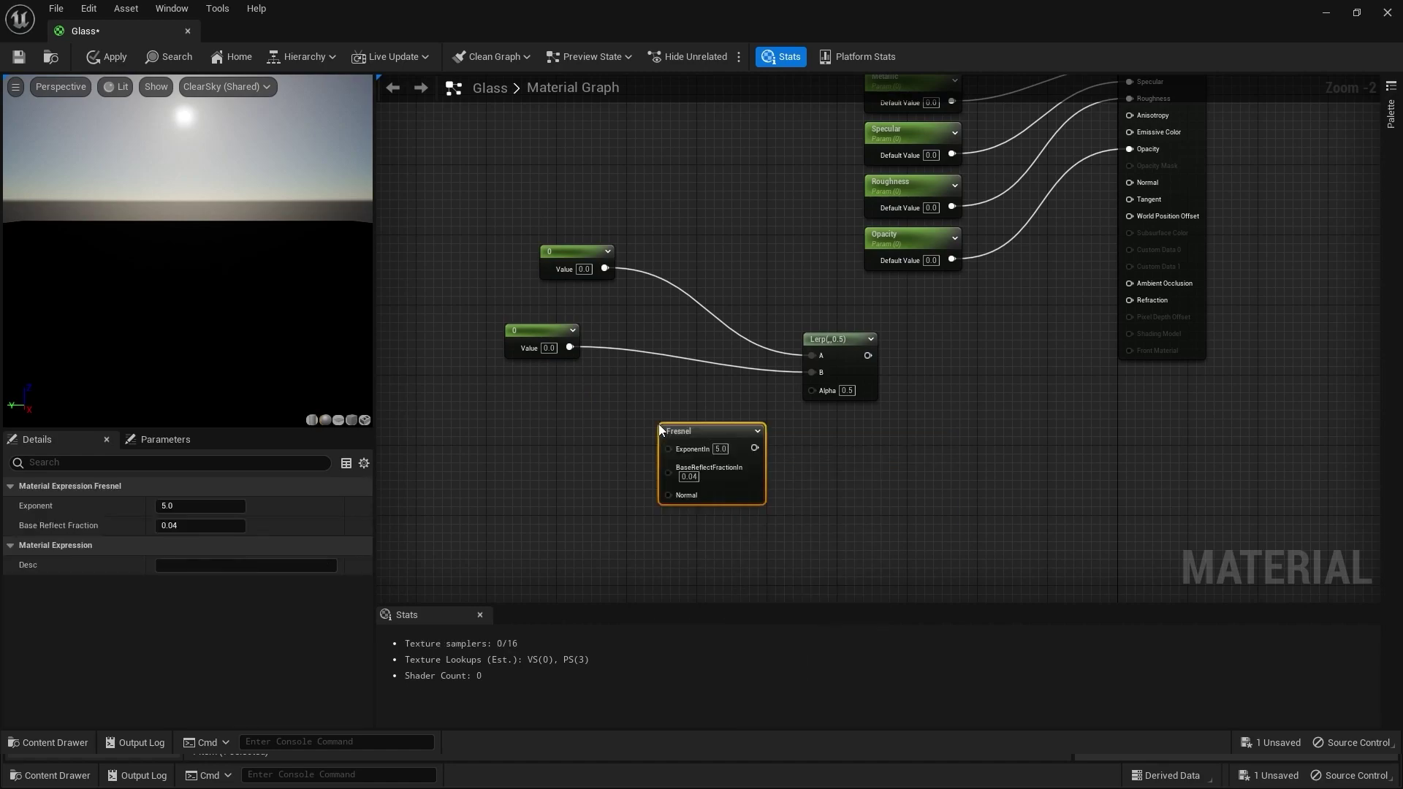
{"action": "left_click_drag", "start_coordinate": [659, 429], "coordinate": [442, 433]}
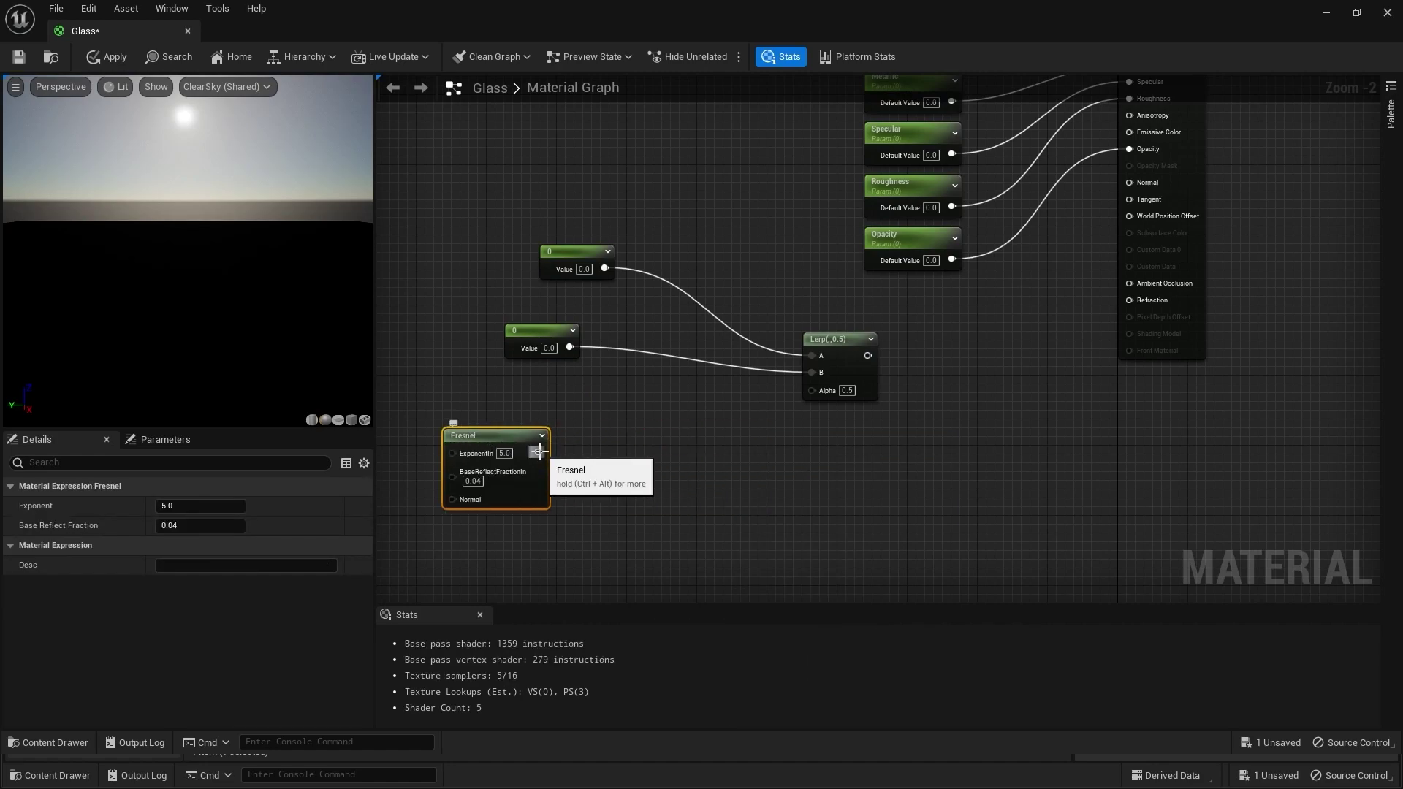
{"action": "left_click_drag", "start_coordinate": [538, 452], "coordinate": [814, 394]}
{"action": "right_click_drag", "start_coordinate": [667, 445], "coordinate": [798, 447]}
{"action": "left_click_drag", "start_coordinate": [636, 440], "coordinate": [679, 439]}
{"action": "right_click_drag", "start_coordinate": [652, 392], "coordinate": [622, 410]}
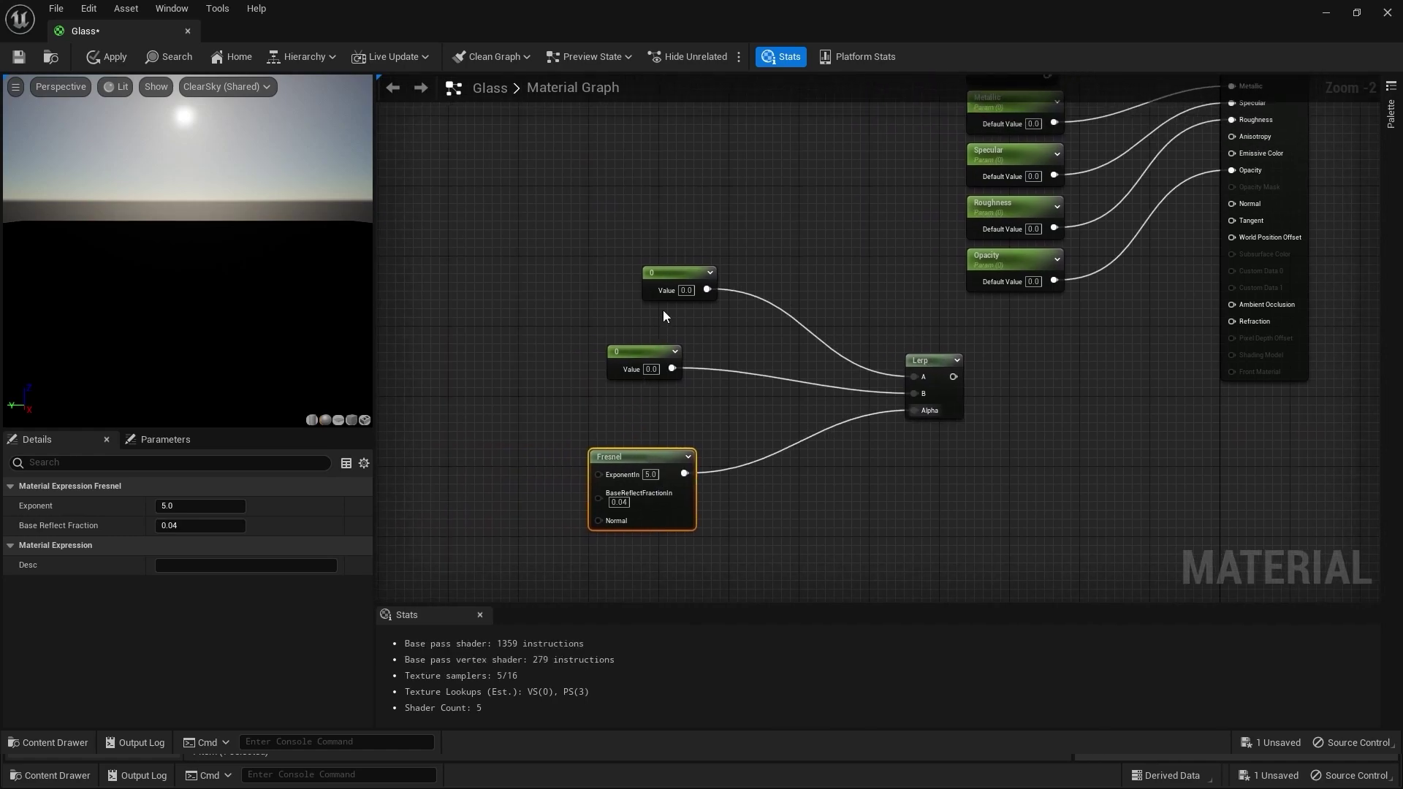
- Set the value of the Constant node feeding the Lerp's A input to 1
{"action": "left_click", "coordinate": [670, 275]}
{"action": "left_click", "coordinate": [685, 291]}
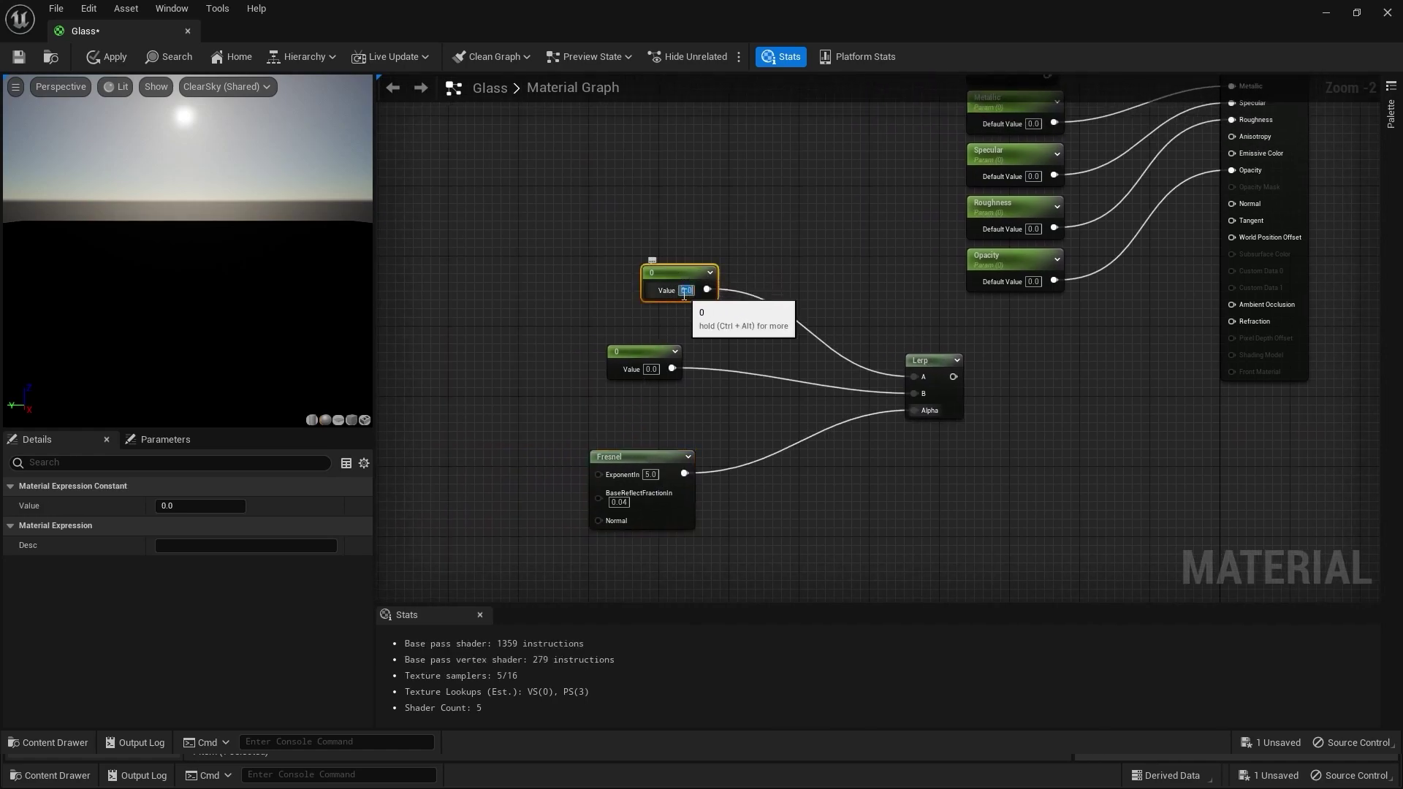
{"action": "type", "text": "1"}
{"action": "key", "text": "Return"}
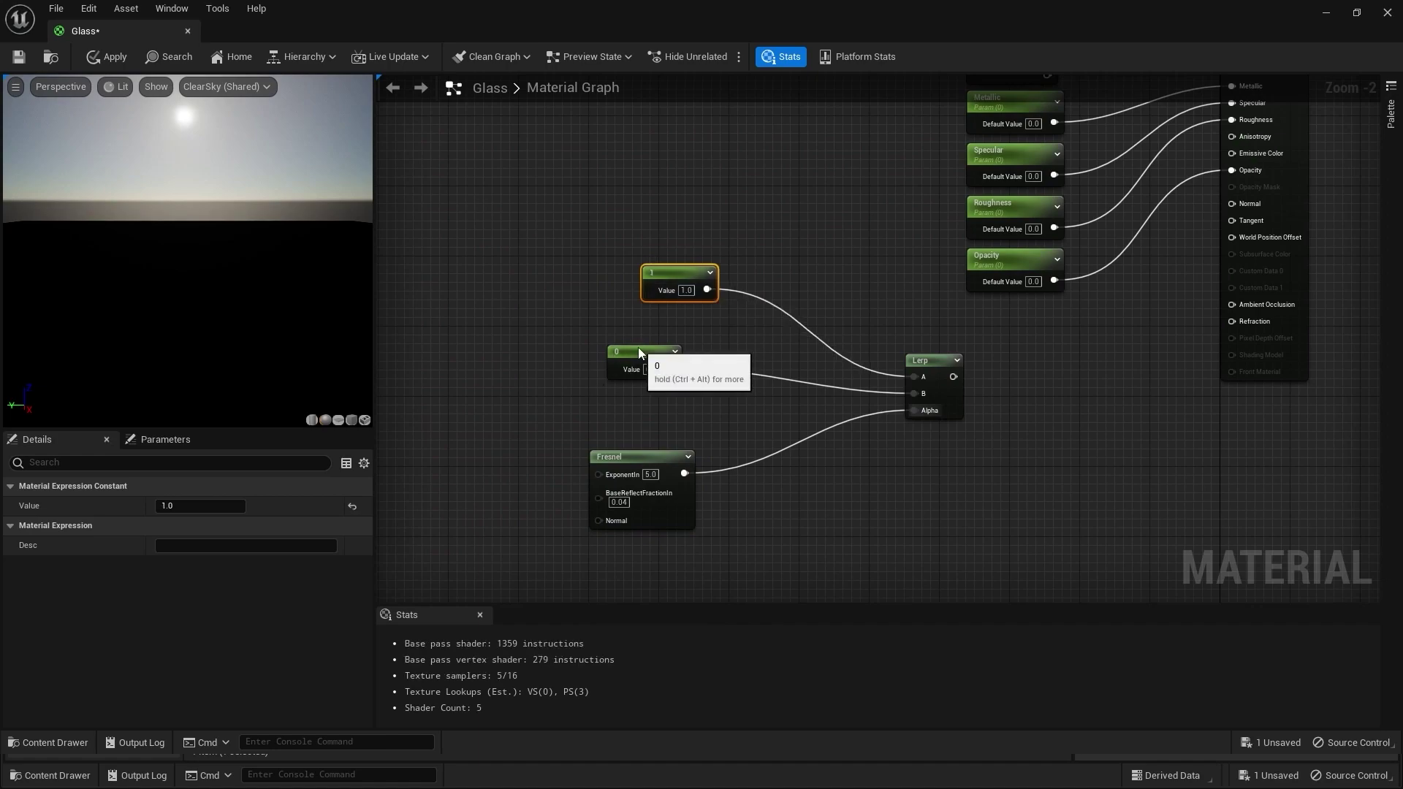
- Convert the Constant node feeding the Lerp's B input to a parameter named IOR
{"action": "right_click", "coordinate": [630, 356]}
{"action": "left_click", "coordinate": [664, 386]}
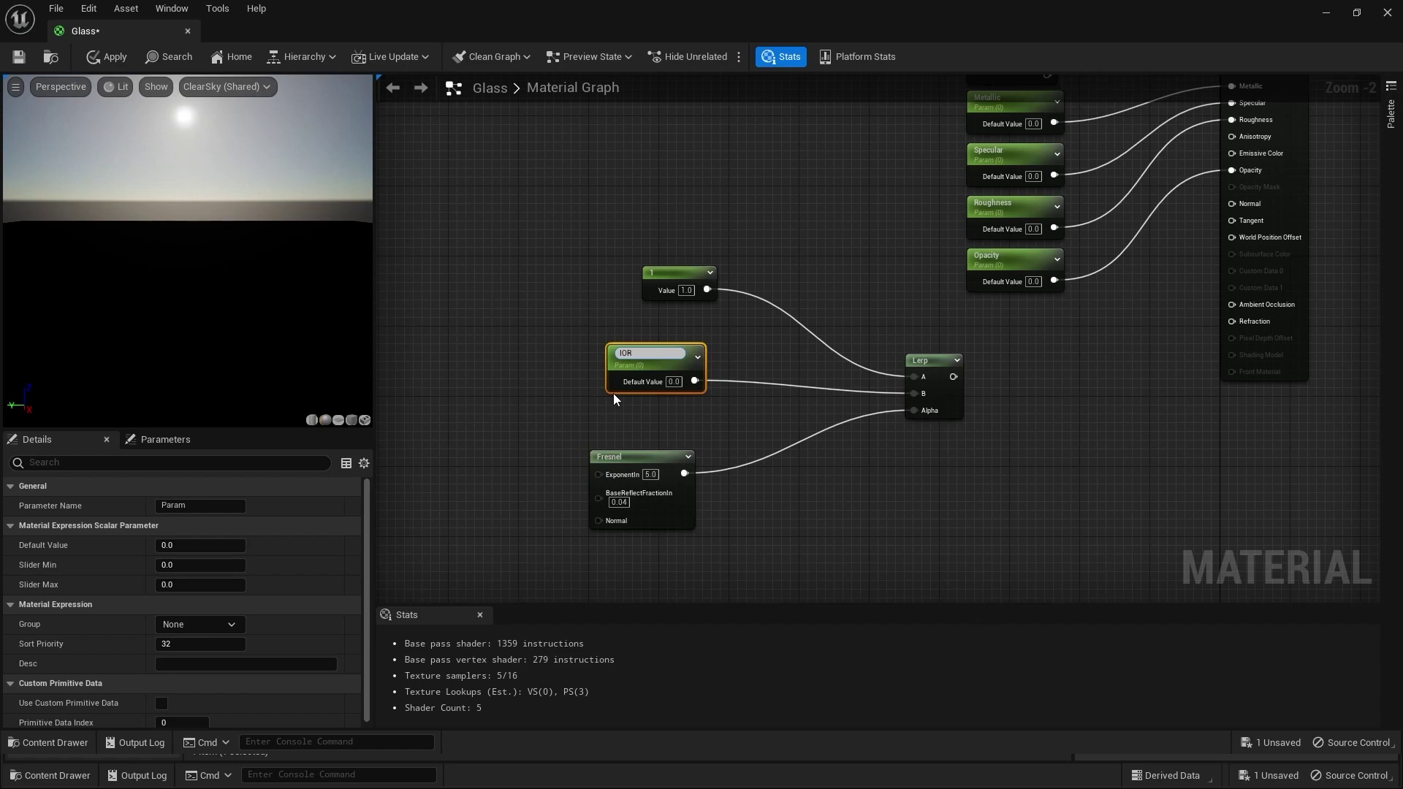
{"action": "key", "text": "Return"}
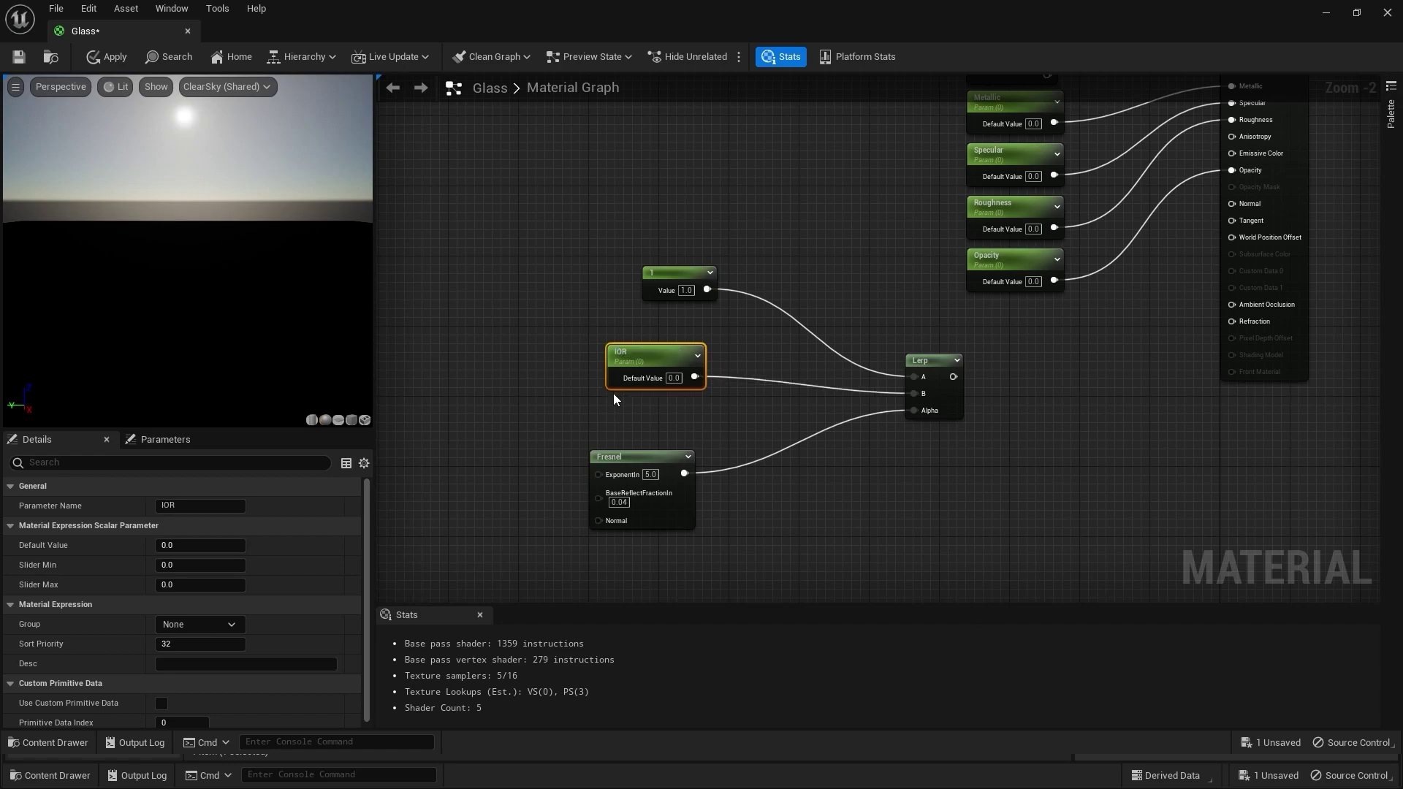
{"action": "left_click", "coordinate": [760, 415]}
- Connect the Lerp node's output to the Refraction input of the Glass material
{"action": "scroll", "coordinate": [862, 475], "scroll_direction": "down", "scroll_amount": 1}
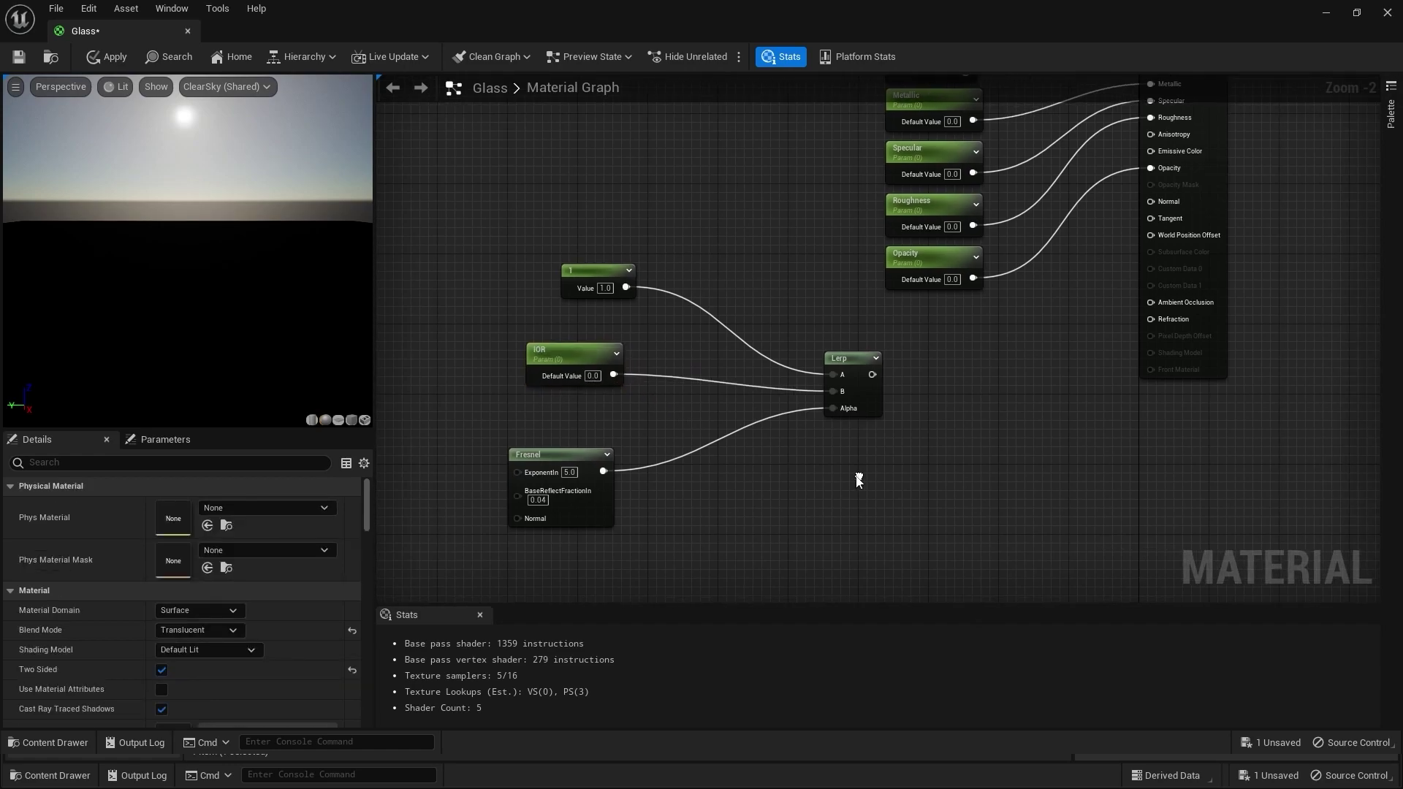
{"action": "right_click_drag", "start_coordinate": [868, 420], "coordinate": [744, 432]}
{"action": "left_click_drag", "start_coordinate": [729, 395], "coordinate": [979, 336]}
{"action": "right_click_drag", "start_coordinate": [773, 343], "coordinate": [839, 391]}
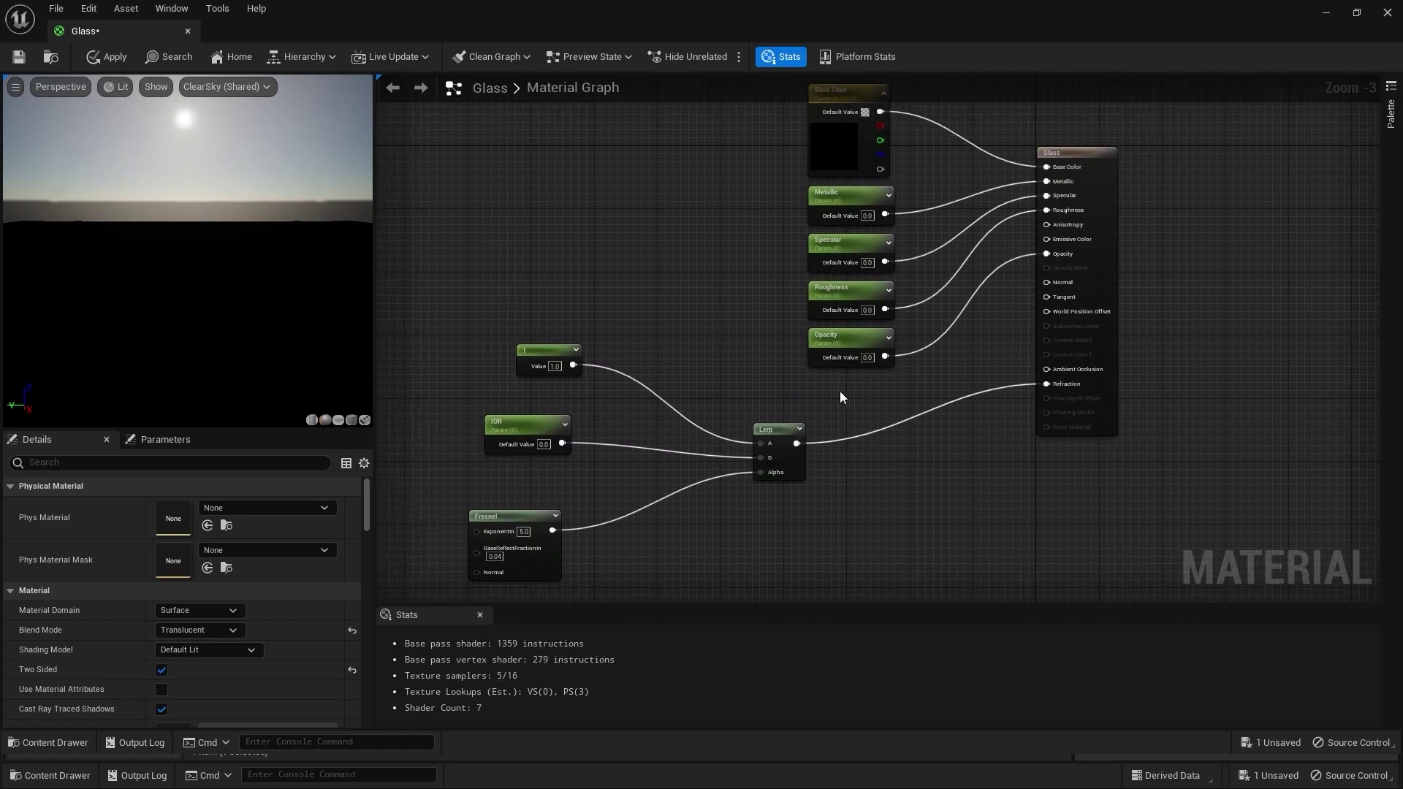
{"action": "scroll", "coordinate": [784, 367], "scroll_direction": "down", "scroll_amount": 2}
{"action": "right_click_drag", "start_coordinate": [688, 326], "coordinate": [664, 357]}
{"action": "scroll", "coordinate": [664, 356], "scroll_direction": "up", "scroll_amount": 1}
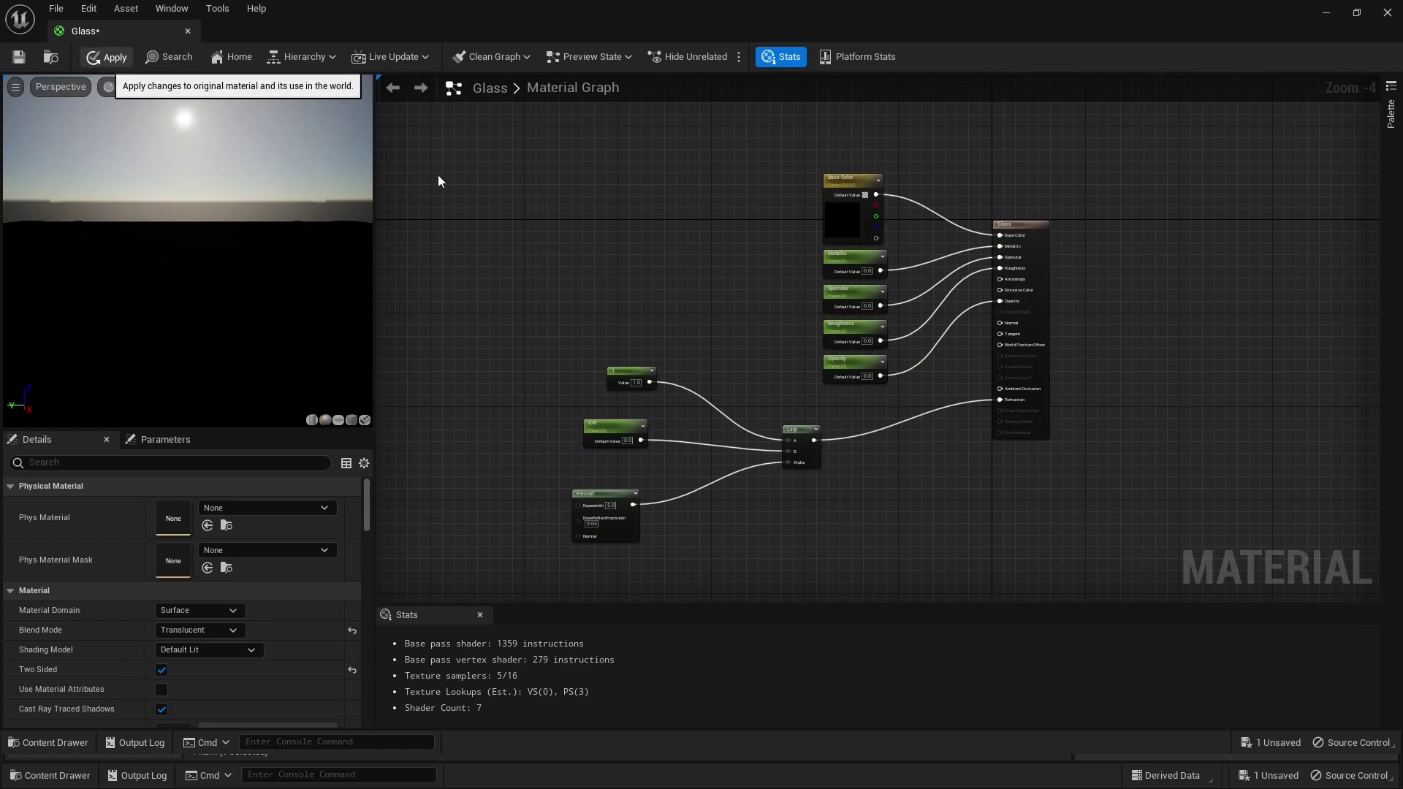
- Return to the level and create a material instance from the Glass material in the Windows_Glass folder
{"action": "left_click", "coordinate": [1326, 13]}
{"action": "right_click", "coordinate": [217, 639]}
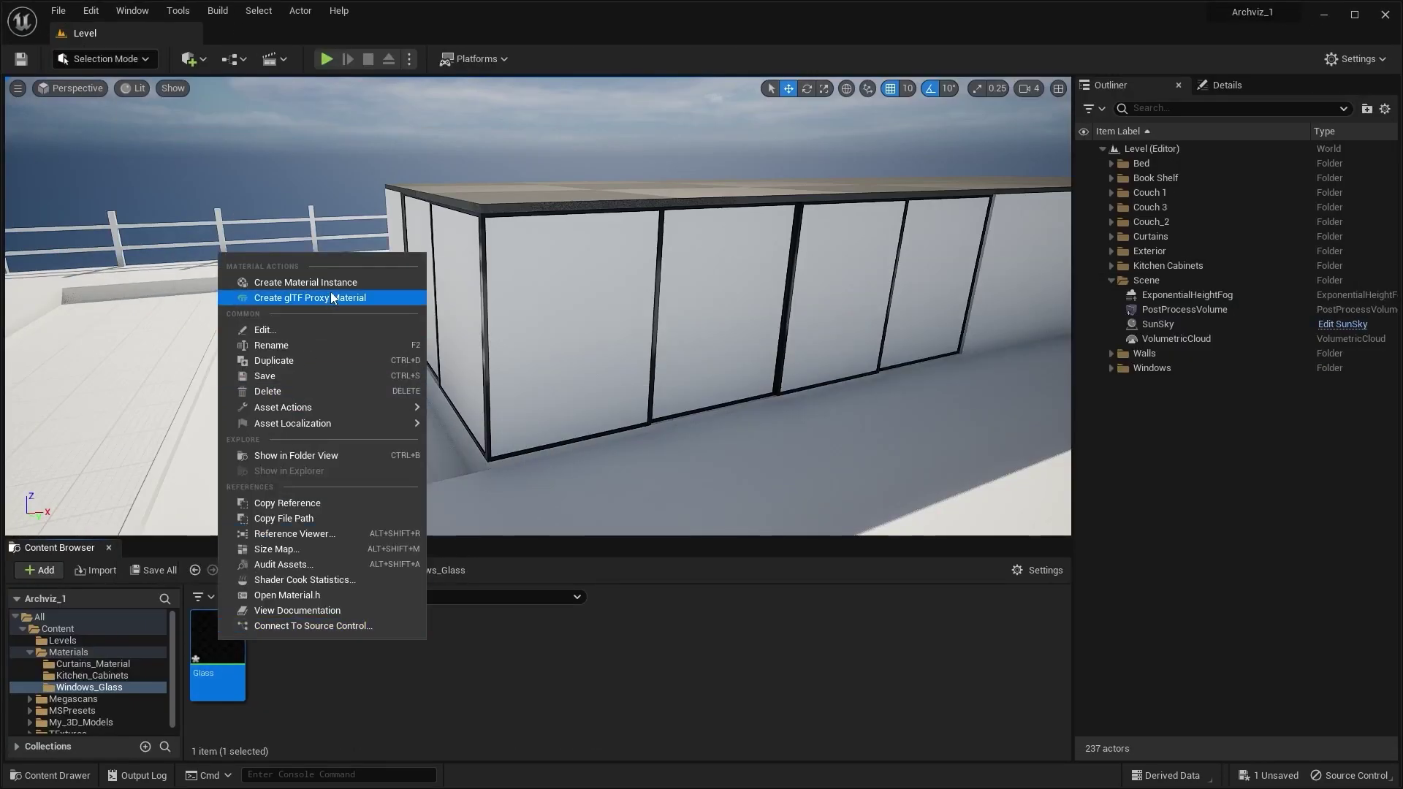
{"action": "left_click", "coordinate": [305, 282]}
- Apply the Glass_Inst material instance to the white window panes around the curtained bedroom
{"action": "right_click_drag", "start_coordinate": [385, 469], "coordinate": [322, 520]}
{"action": "left_click_drag", "start_coordinate": [291, 627], "coordinate": [369, 357]}
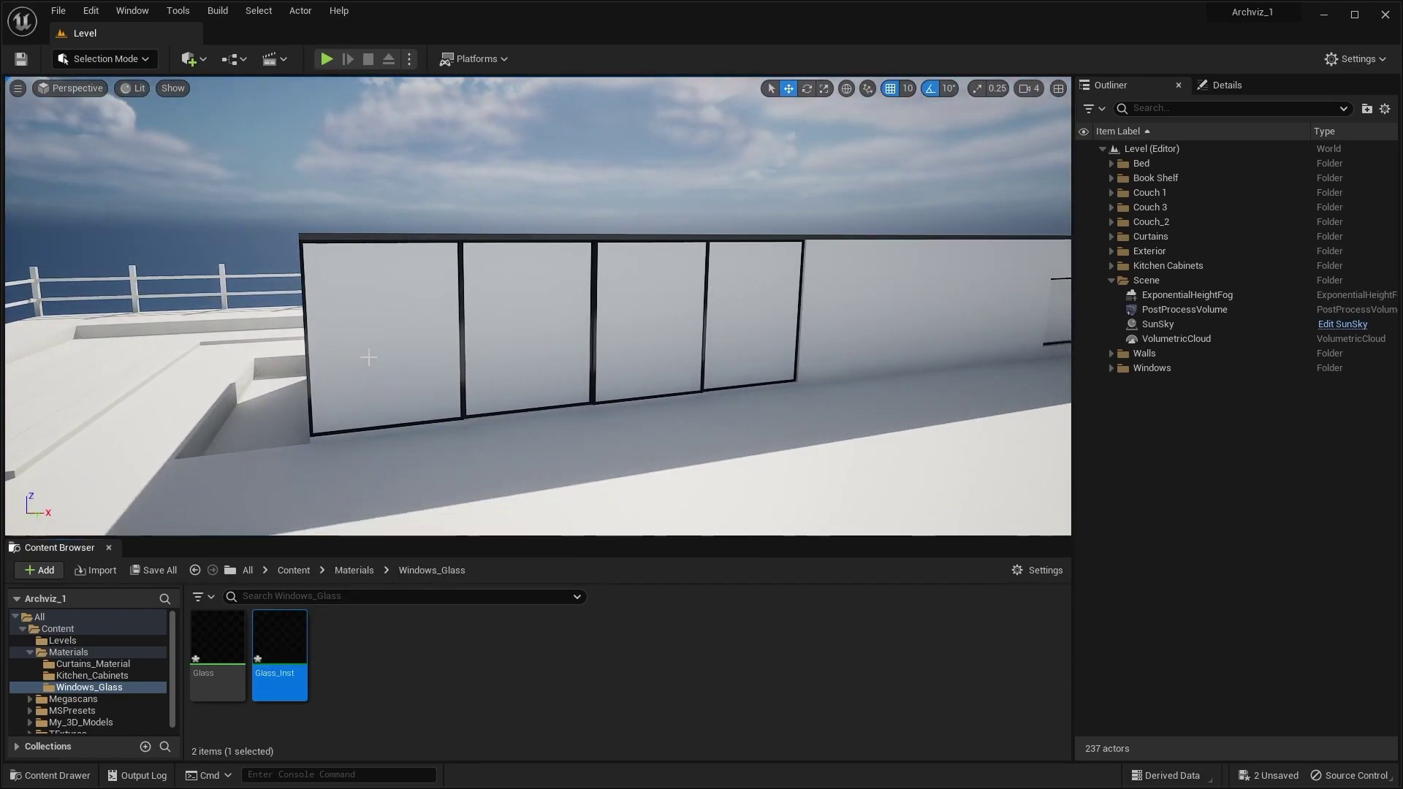
{"action": "left_click_drag", "start_coordinate": [295, 630], "coordinate": [668, 316]}
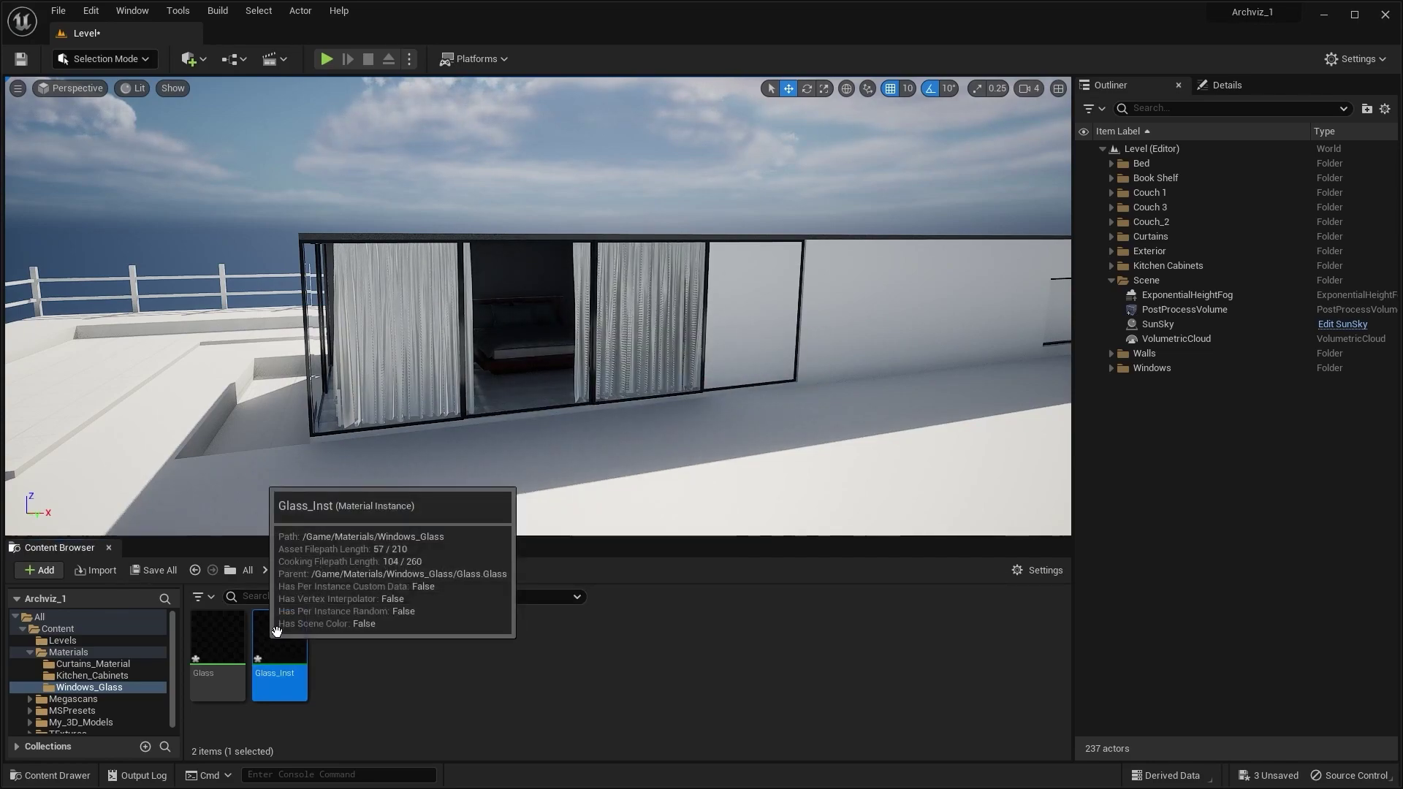
{"action": "left_click_drag", "start_coordinate": [275, 629], "coordinate": [762, 316]}
{"action": "right_click_drag", "start_coordinate": [762, 316], "coordinate": [876, 316]}
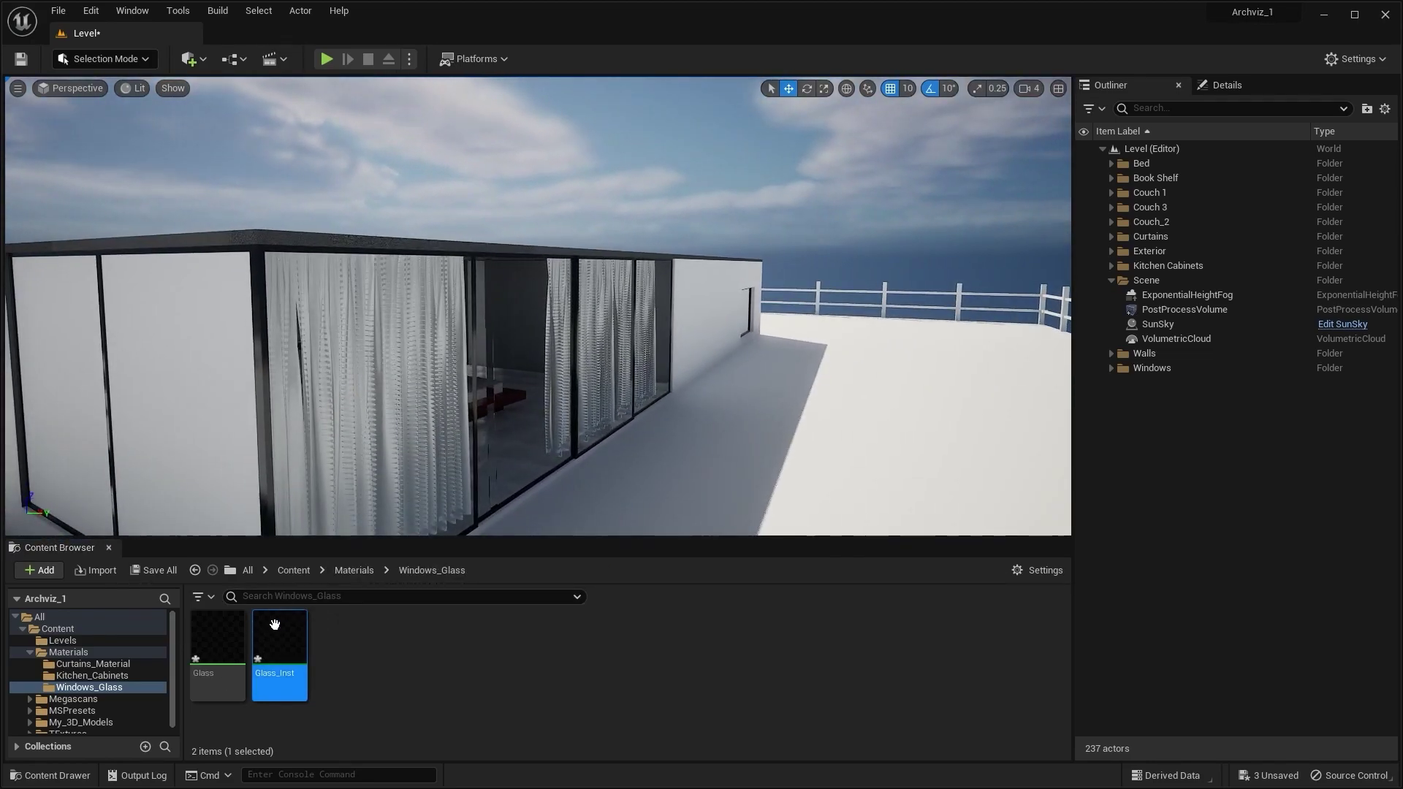
{"action": "left_click_drag", "start_coordinate": [277, 626], "coordinate": [172, 482]}
{"action": "left_click_drag", "start_coordinate": [279, 626], "coordinate": [75, 450]}
{"action": "right_click_drag", "start_coordinate": [549, 375], "coordinate": [330, 375]}
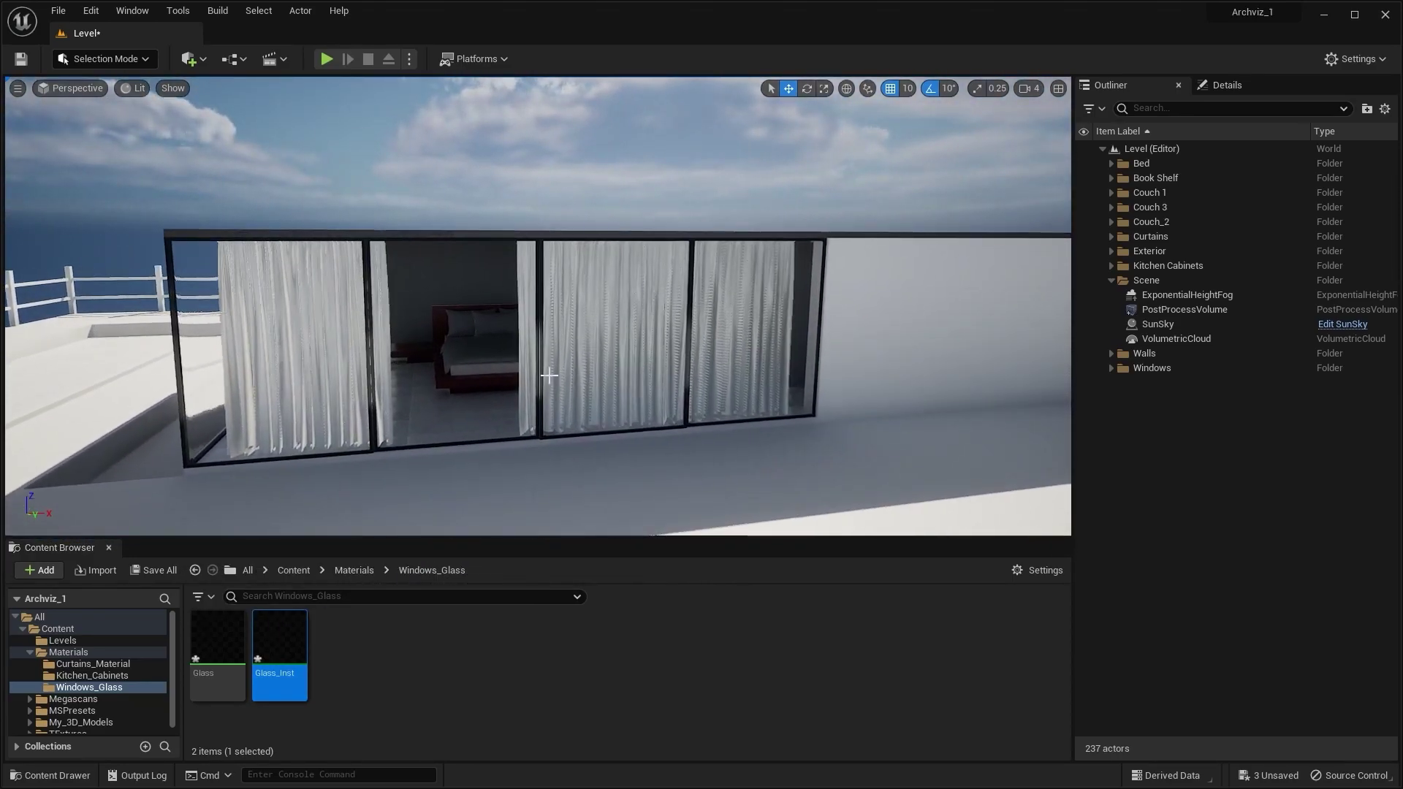
- Open Glass_Inst in a reduced window over the level and enable overrides for IOR, Metallic, Opacity, Roughness, Specular and Base Color
{"action": "double_click", "coordinate": [280, 653]}
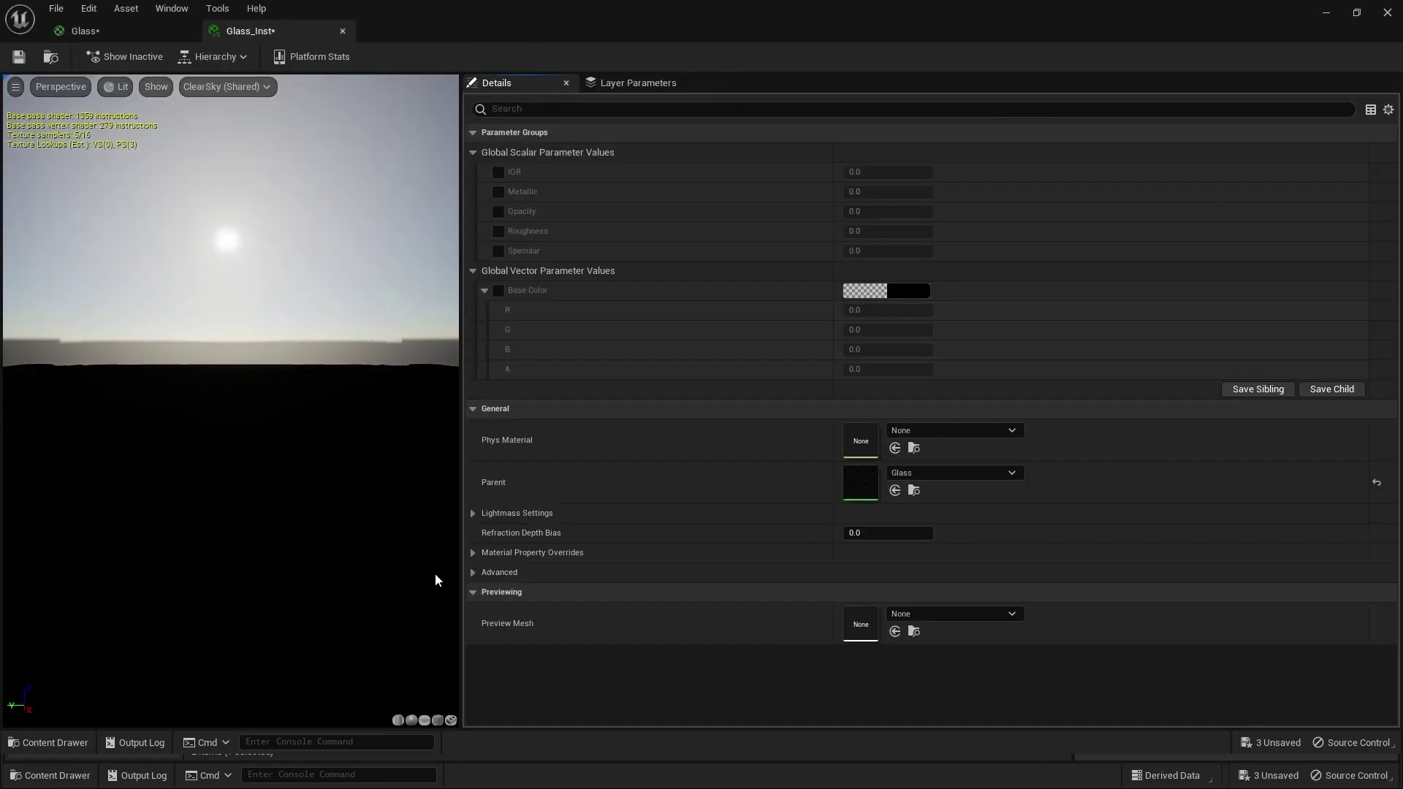
{"action": "double_click", "coordinate": [881, 28]}
{"action": "left_click", "coordinate": [1013, 307]}
{"action": "left_click", "coordinate": [1012, 326]}
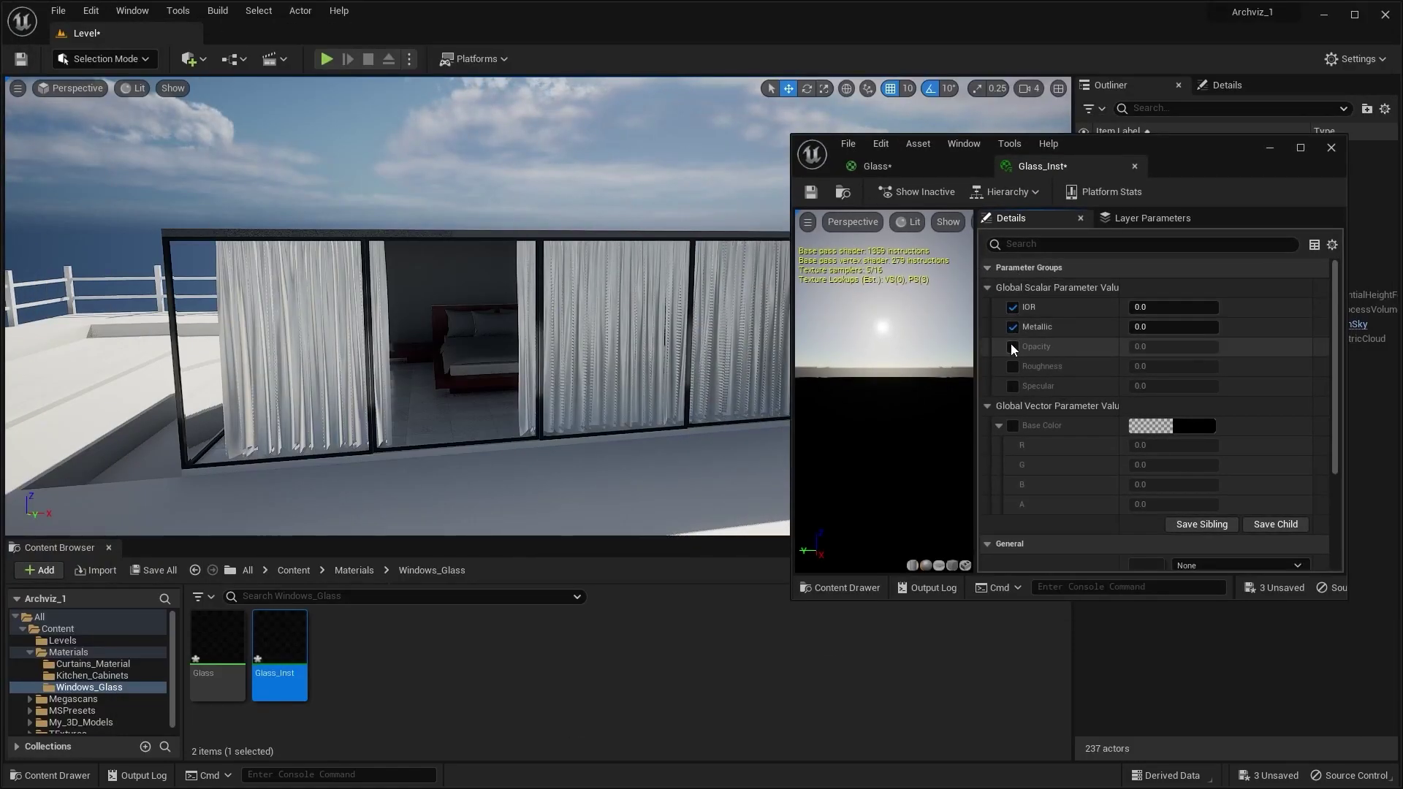
{"action": "left_click", "coordinate": [1013, 346]}
{"action": "left_click", "coordinate": [1013, 366]}
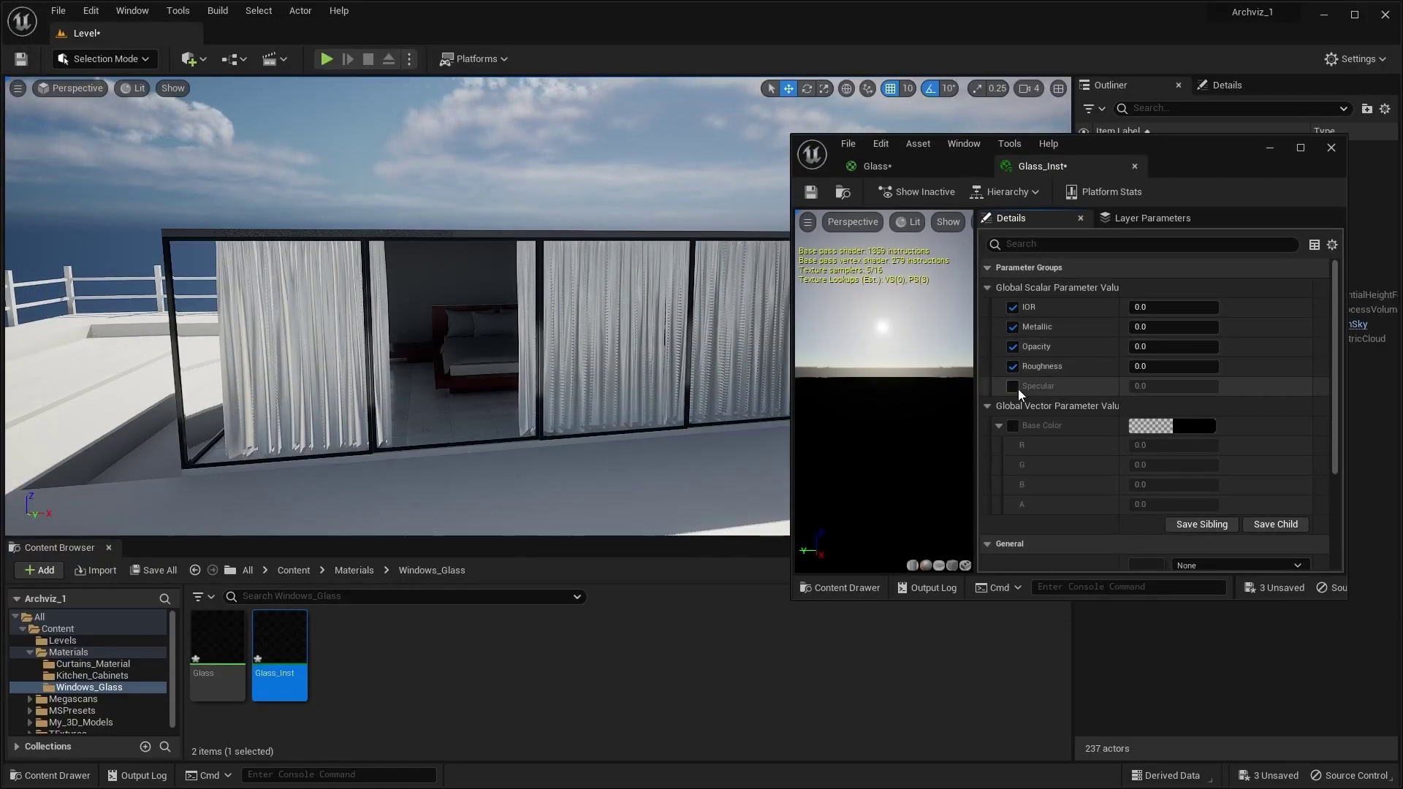
{"action": "left_click", "coordinate": [1013, 386]}
{"action": "left_click", "coordinate": [1013, 425]}
{"action": "left_click_drag", "start_coordinate": [1188, 182], "coordinate": [1125, 185]}
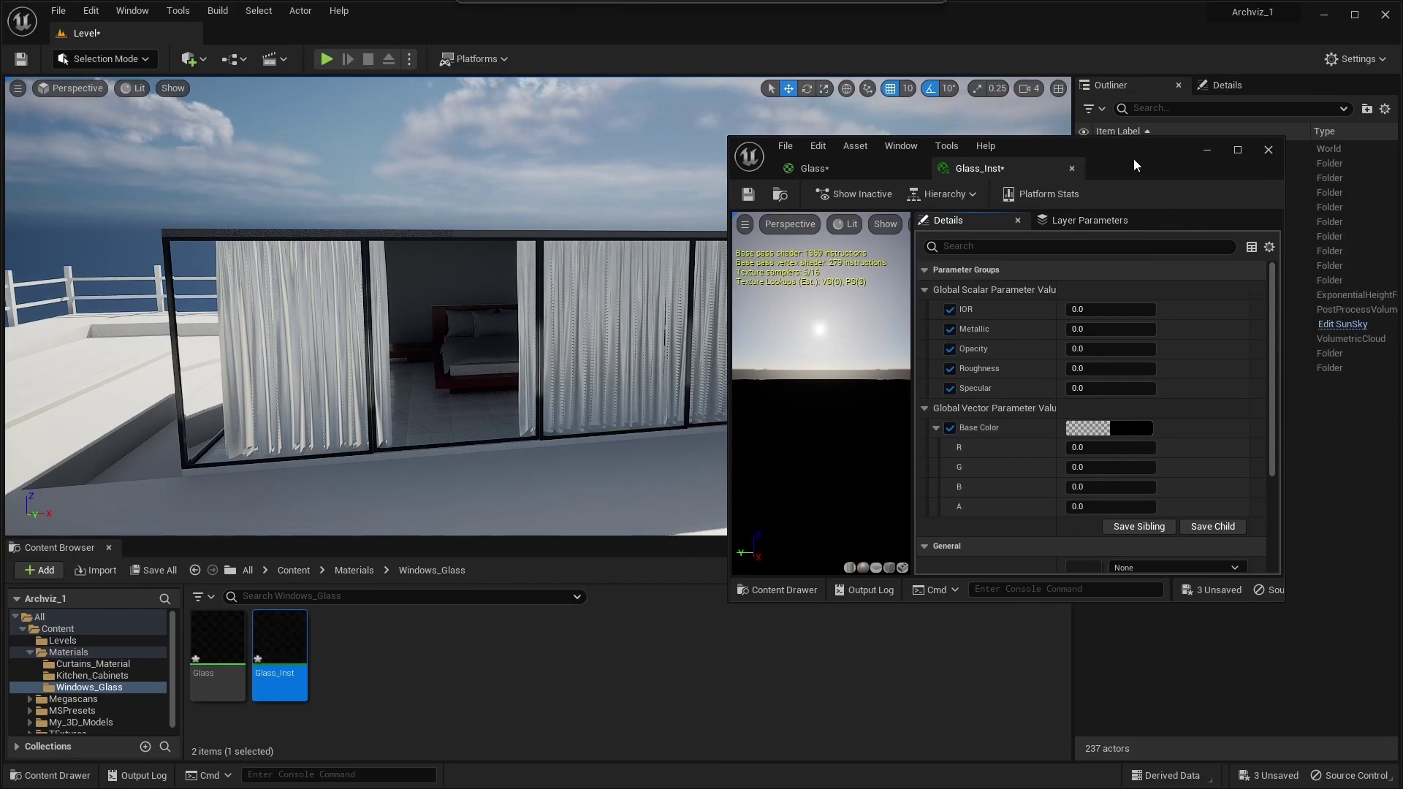
- Set the glass instance's IOR to 1.0 and its Metallic value to 0.1
{"action": "left_click", "coordinate": [1093, 309]}
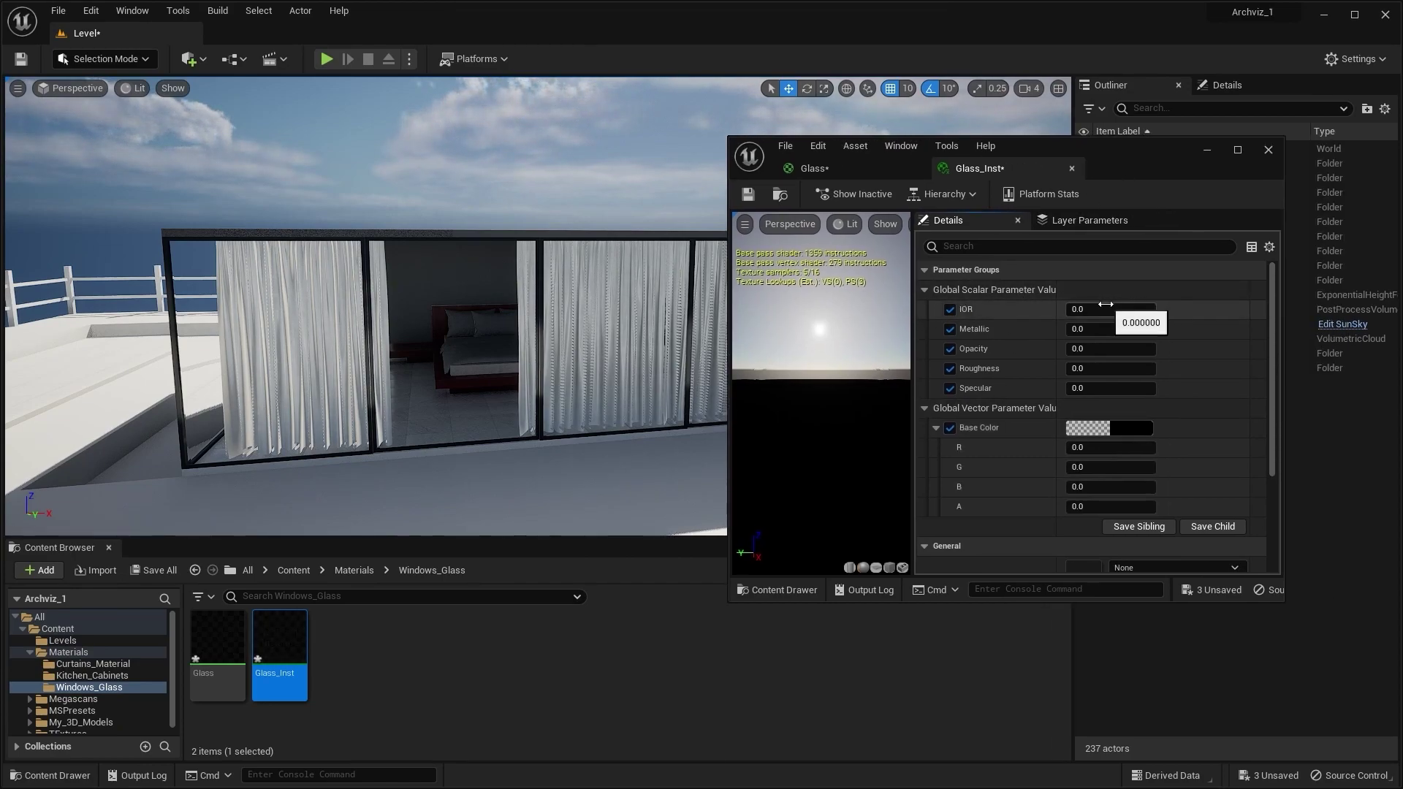
{"action": "type", "text": "1"}
{"action": "key", "text": "Return"}
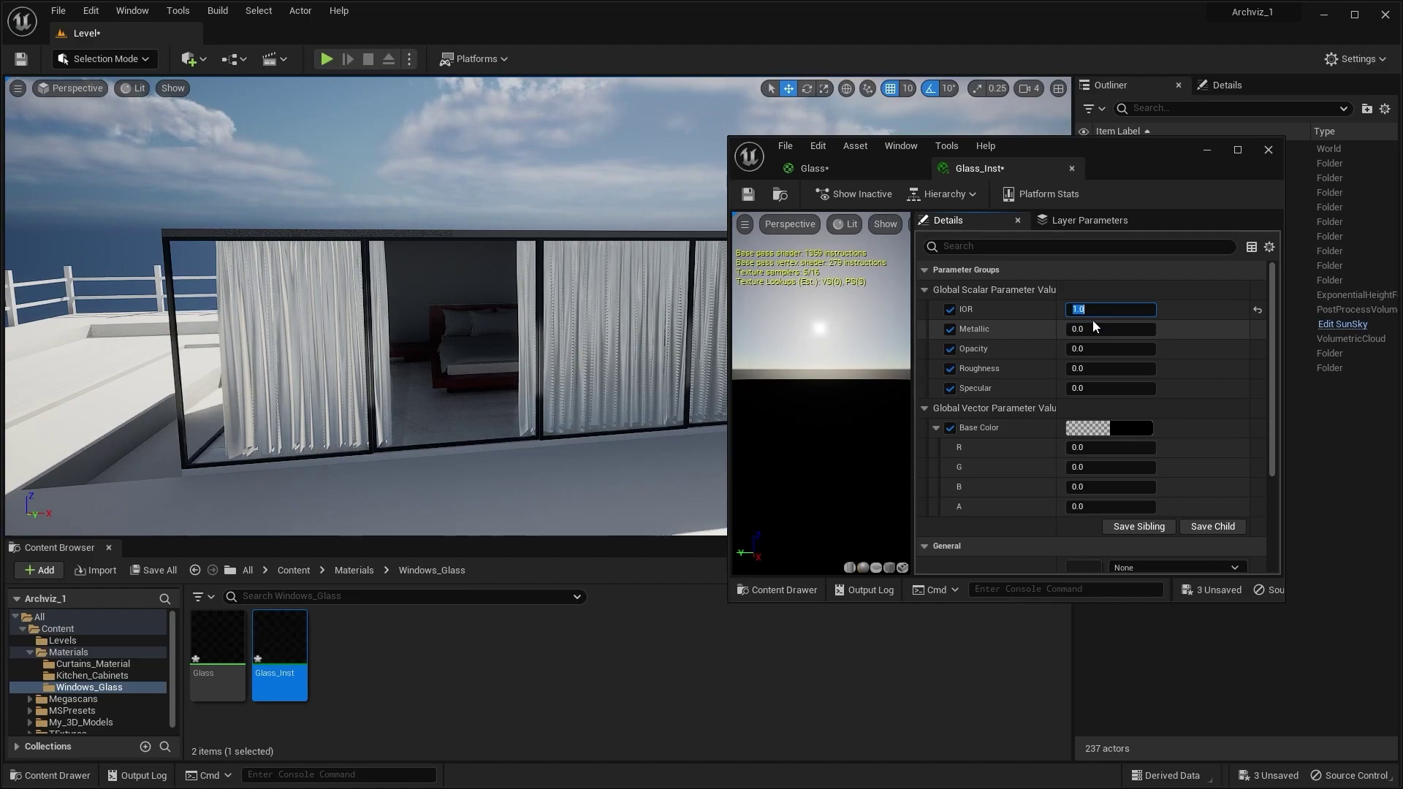
{"action": "left_click", "coordinate": [1096, 329]}
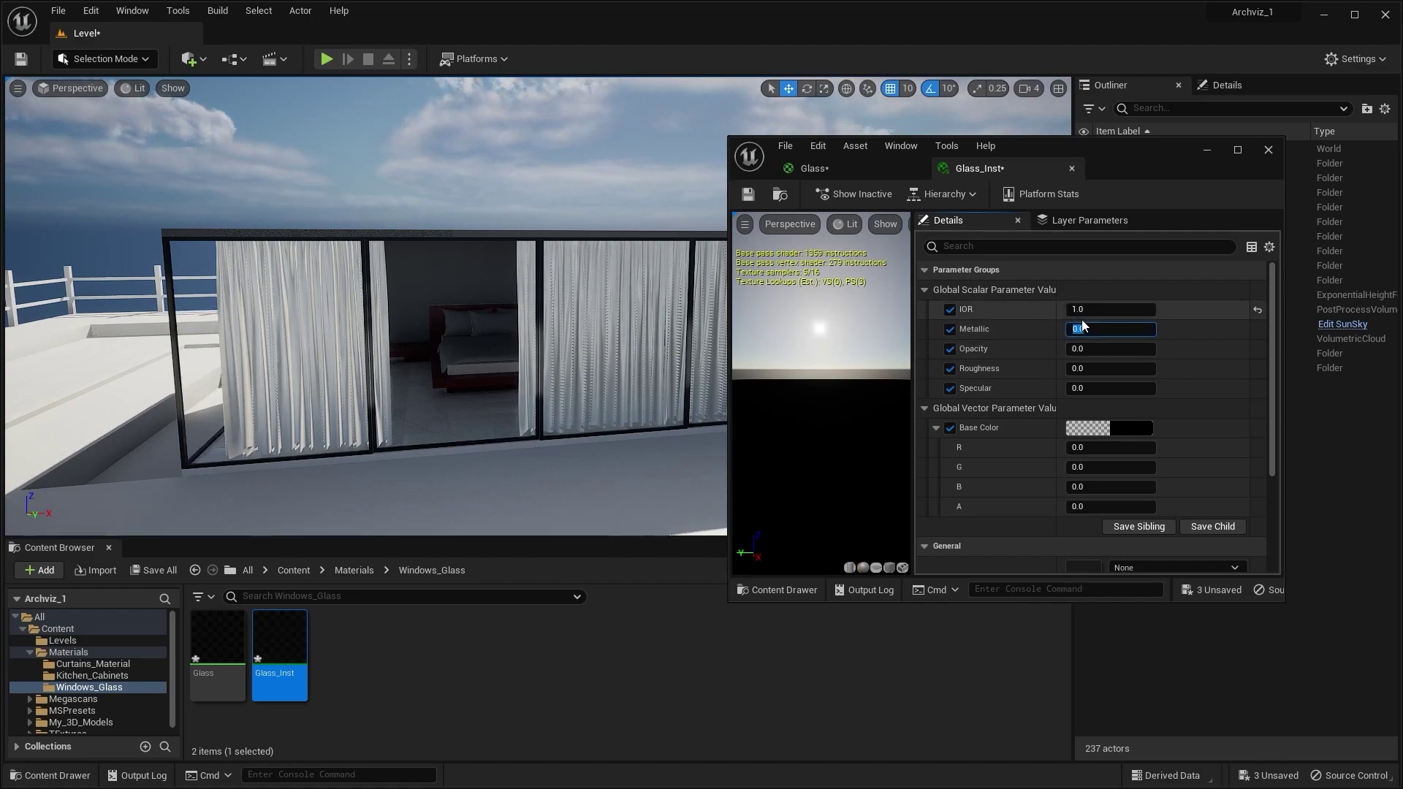
{"action": "type", "text": "0.1"}
{"action": "key", "text": "Return"}
- Set the glass instance's Opacity to 0.5
{"action": "left_click", "coordinate": [1084, 348]}
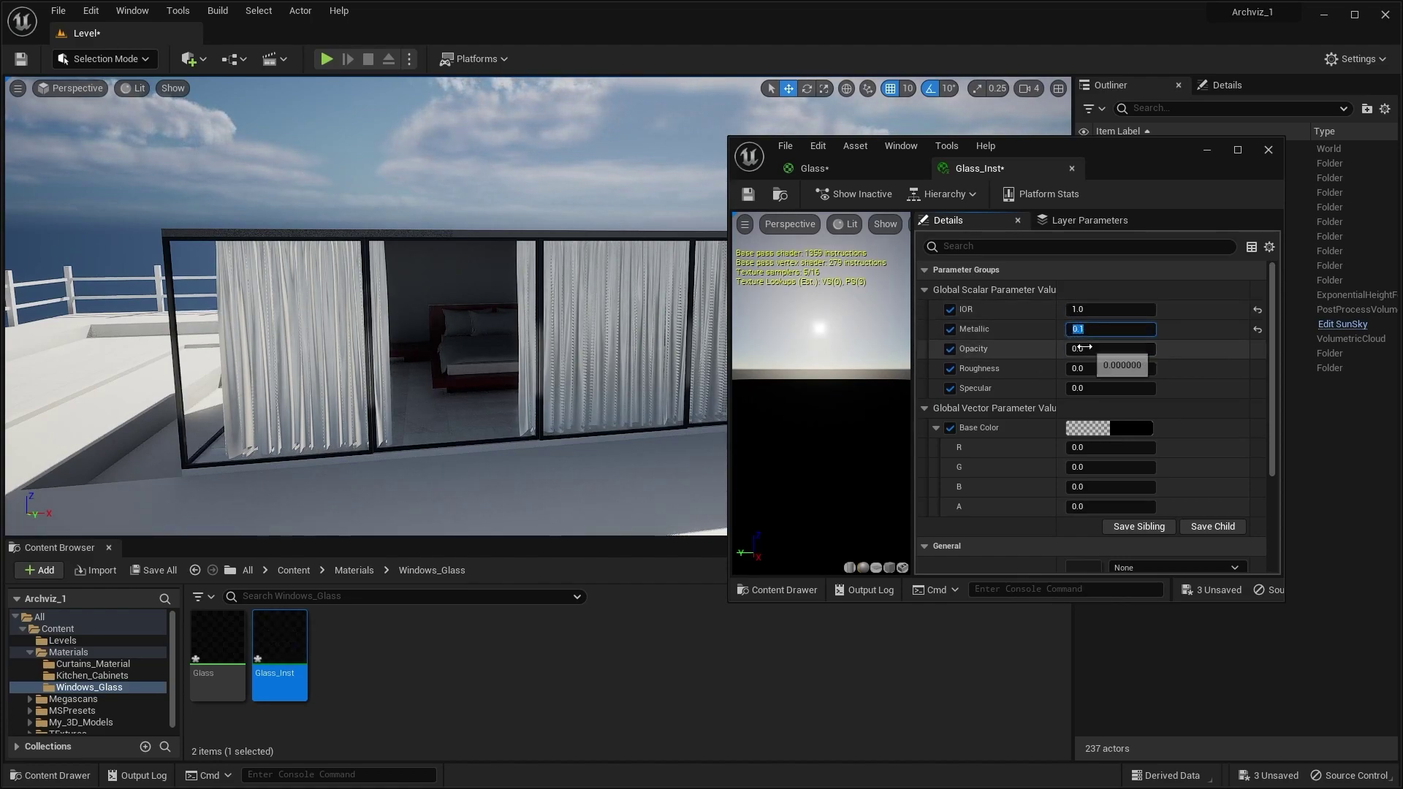
{"action": "type", "text": "0.5"}
{"action": "key", "text": "Return"}
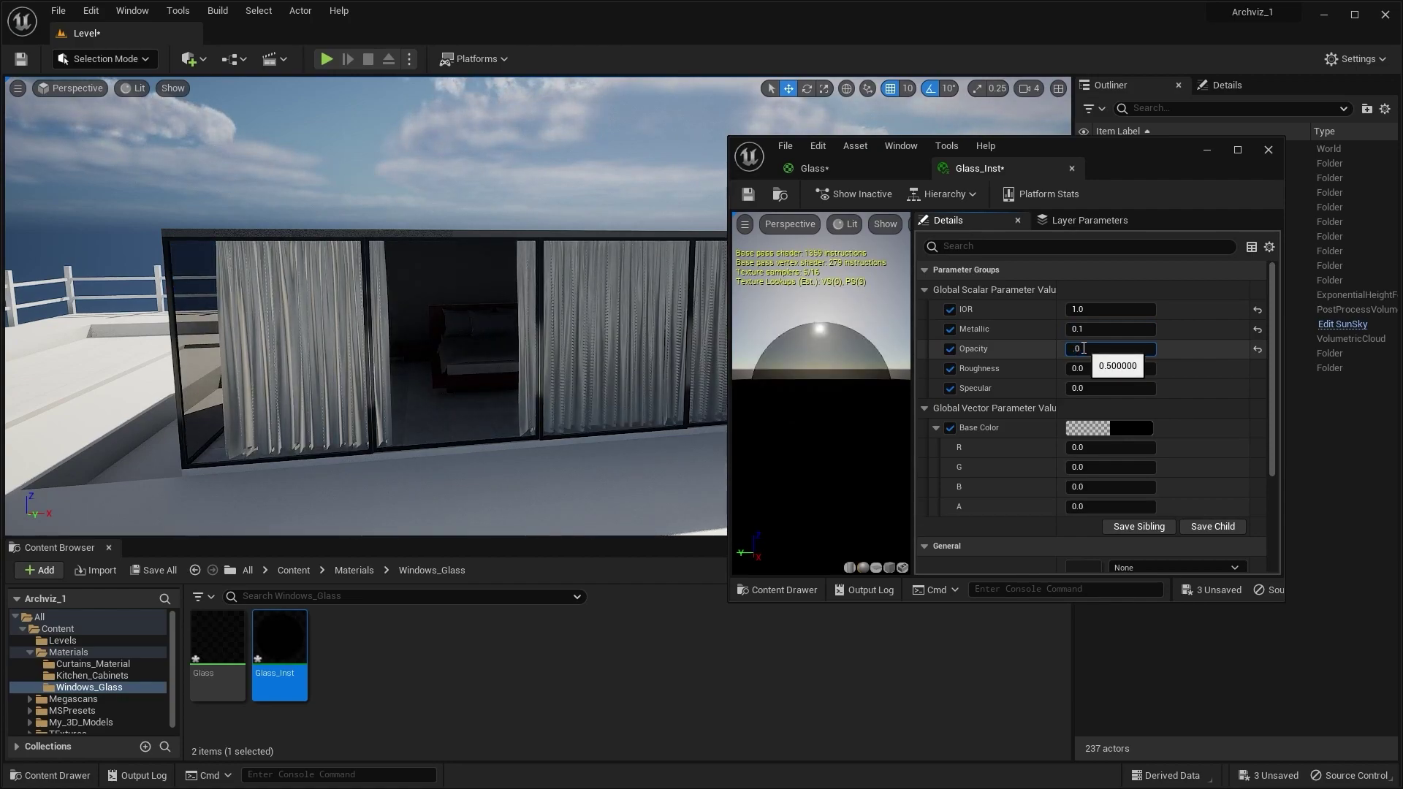
- Try an Opacity of 0.4 on the glass instance and restore it to 0.5
{"action": "type", "text": "0.4"}
{"action": "key", "text": "Return"}
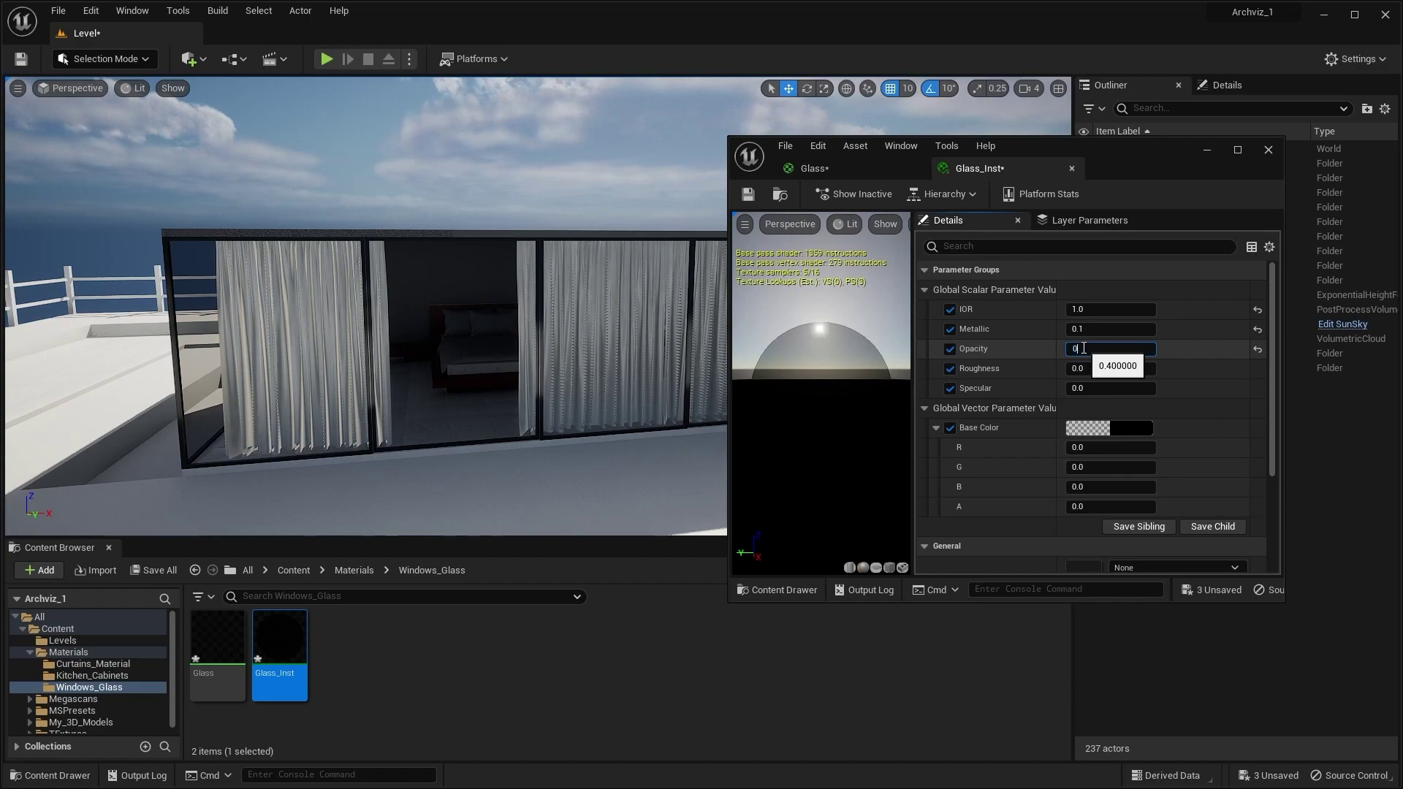
{"action": "type", "text": "0.5"}
{"action": "key", "text": "Return"}
{"action": "left_click_drag", "start_coordinate": [1144, 165], "coordinate": [1143, 156]}
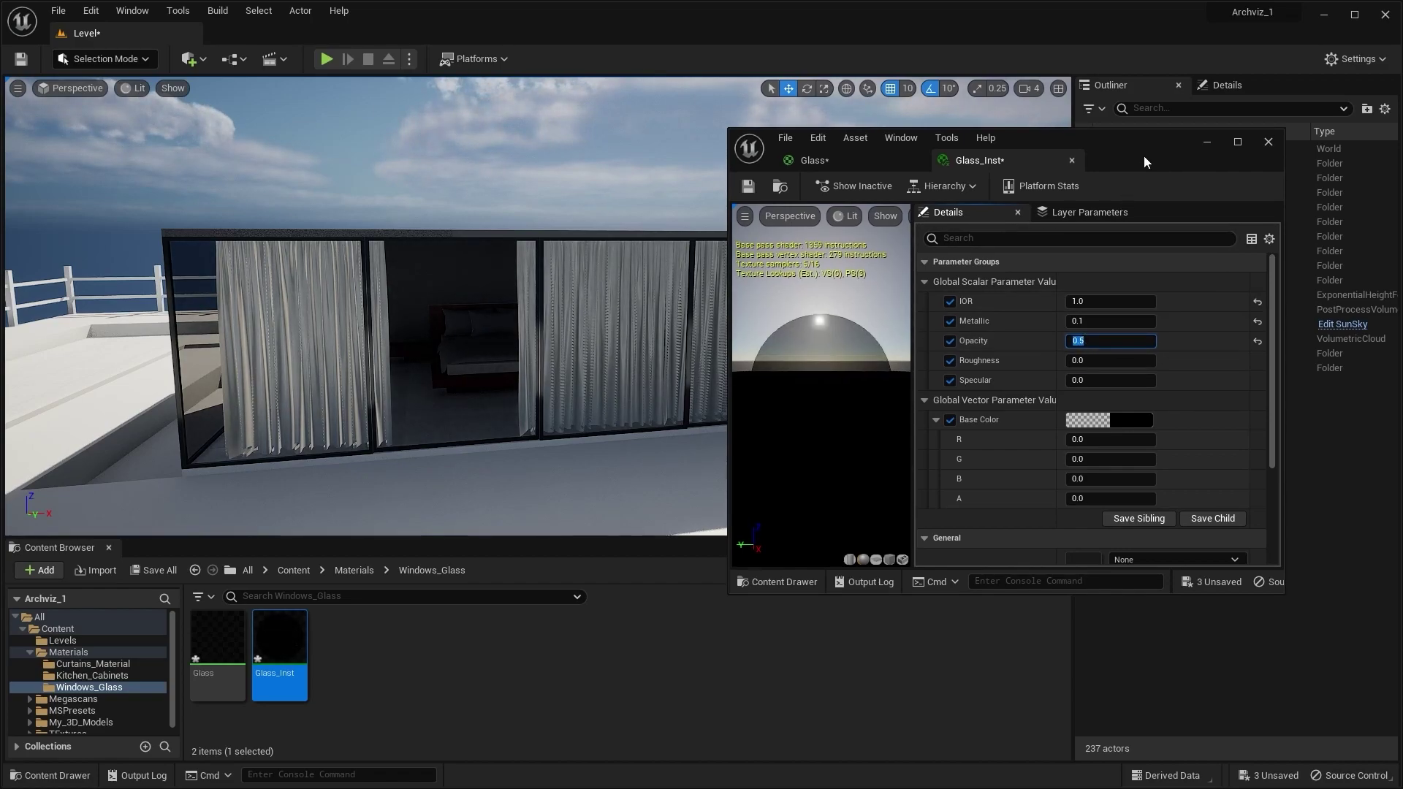
- Set the glass instance's Roughness to 0.01 and its Specular value to 0.4
{"action": "left_click", "coordinate": [1101, 358]}
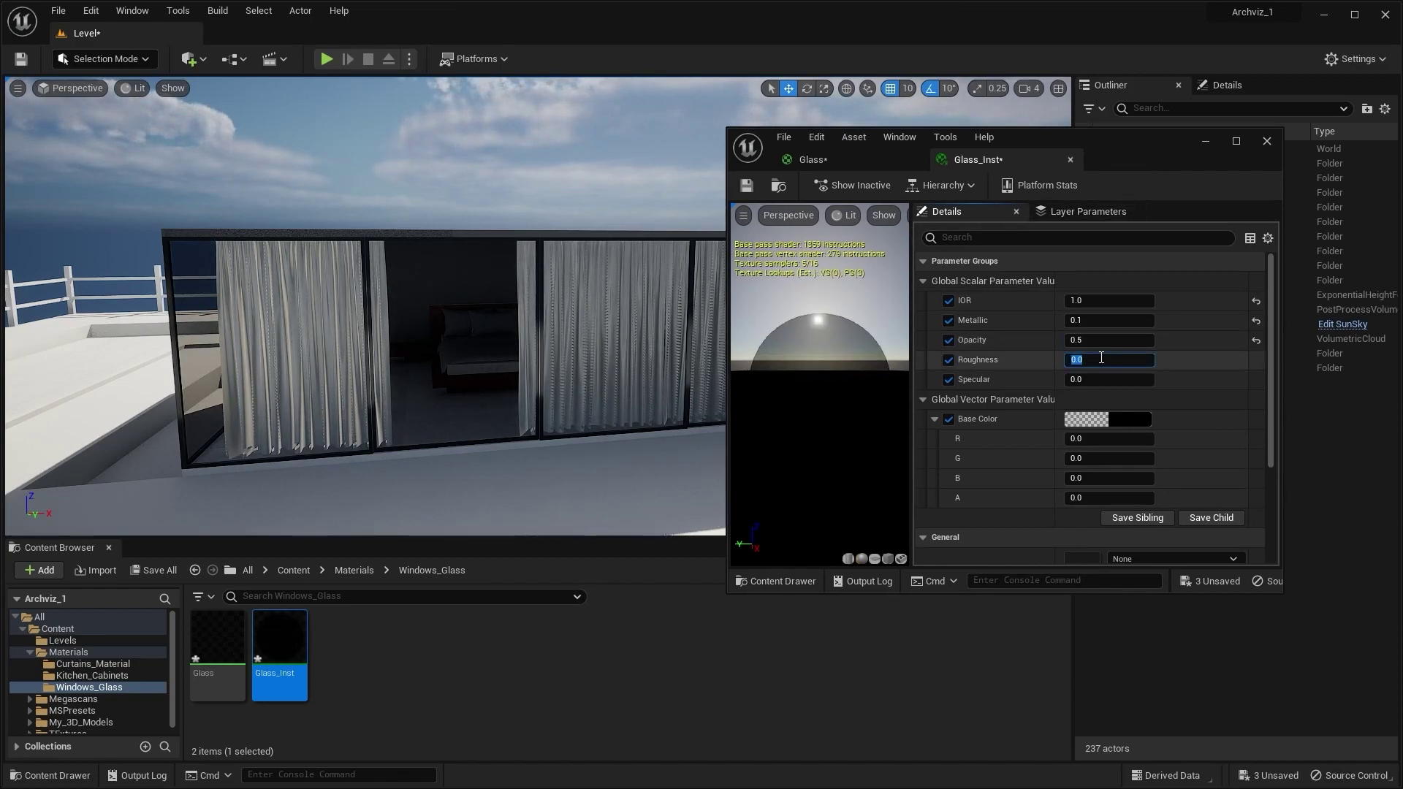
{"action": "type", "text": "0"}
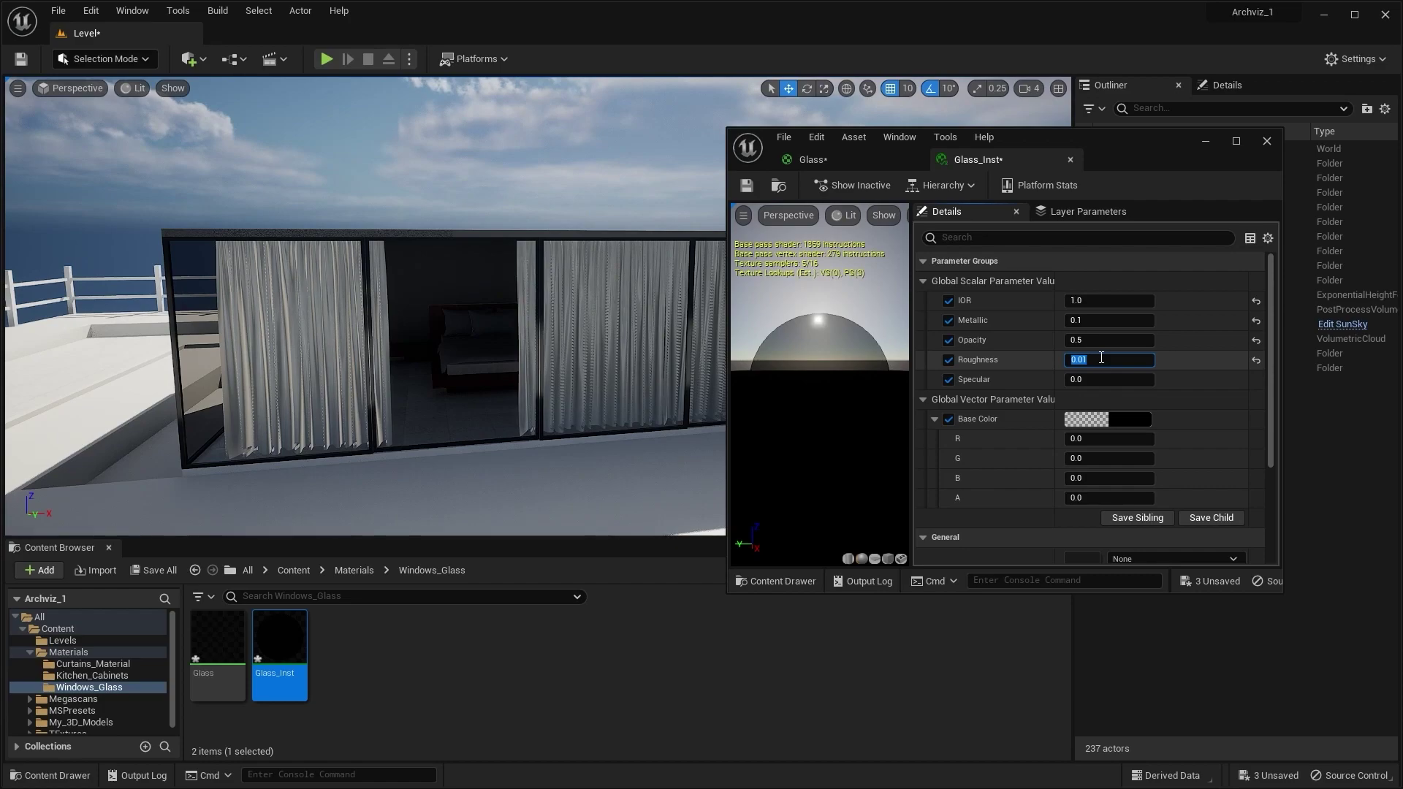
{"action": "left_click", "coordinate": [1091, 384]}
{"action": "type", "text": "0.4"}
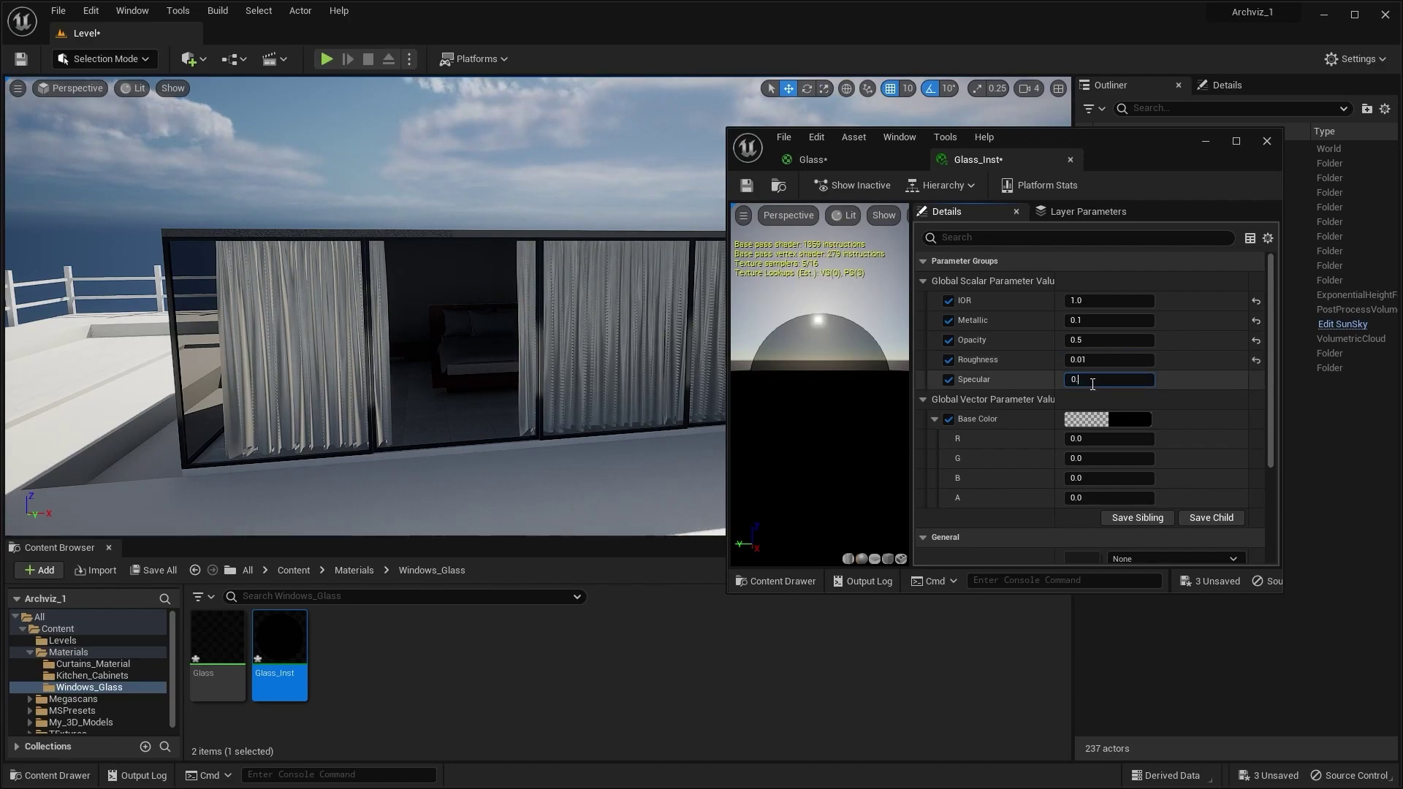
{"action": "key", "text": "Return"}
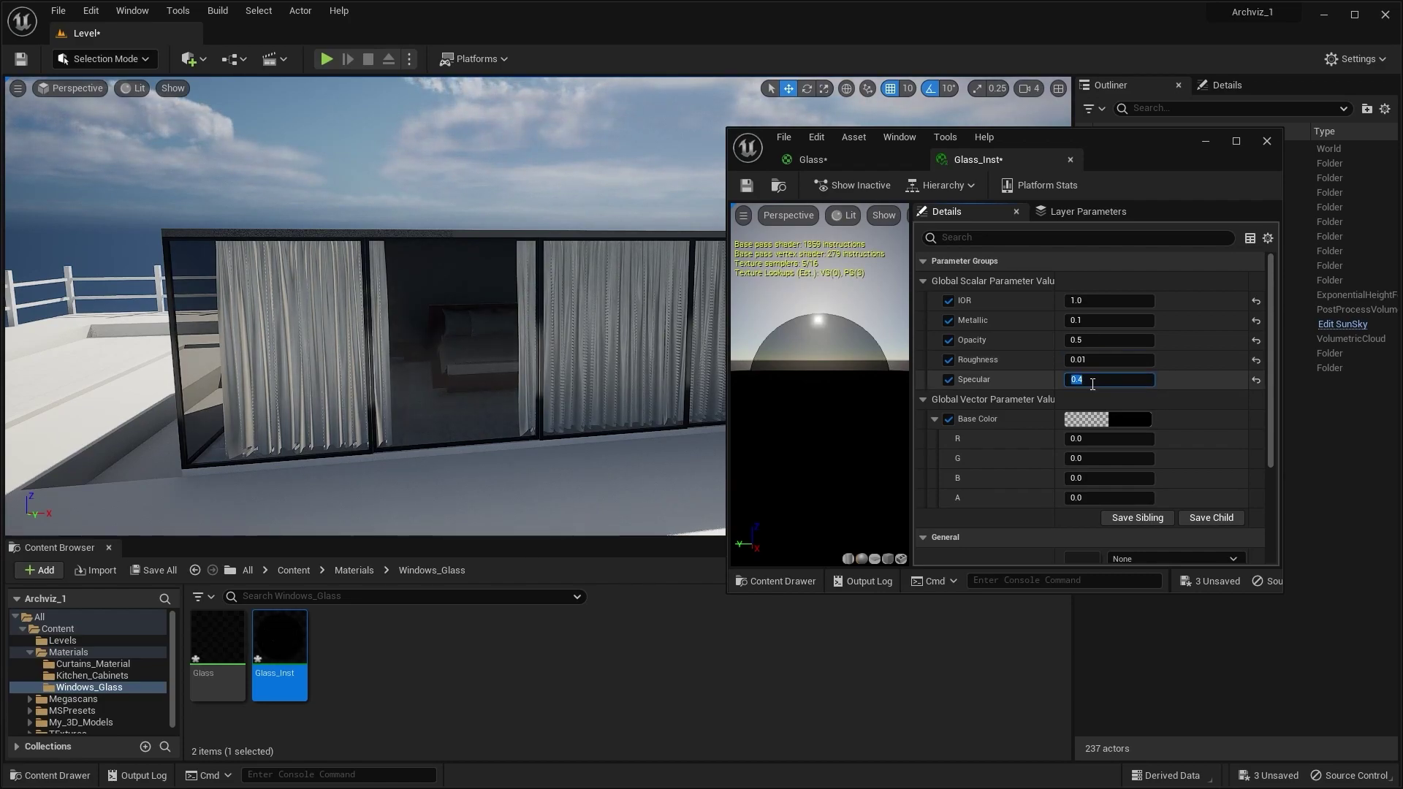
- Raise the glass instance's Specular value to 0.5 and close its editor window
{"action": "type", "text": "0"}
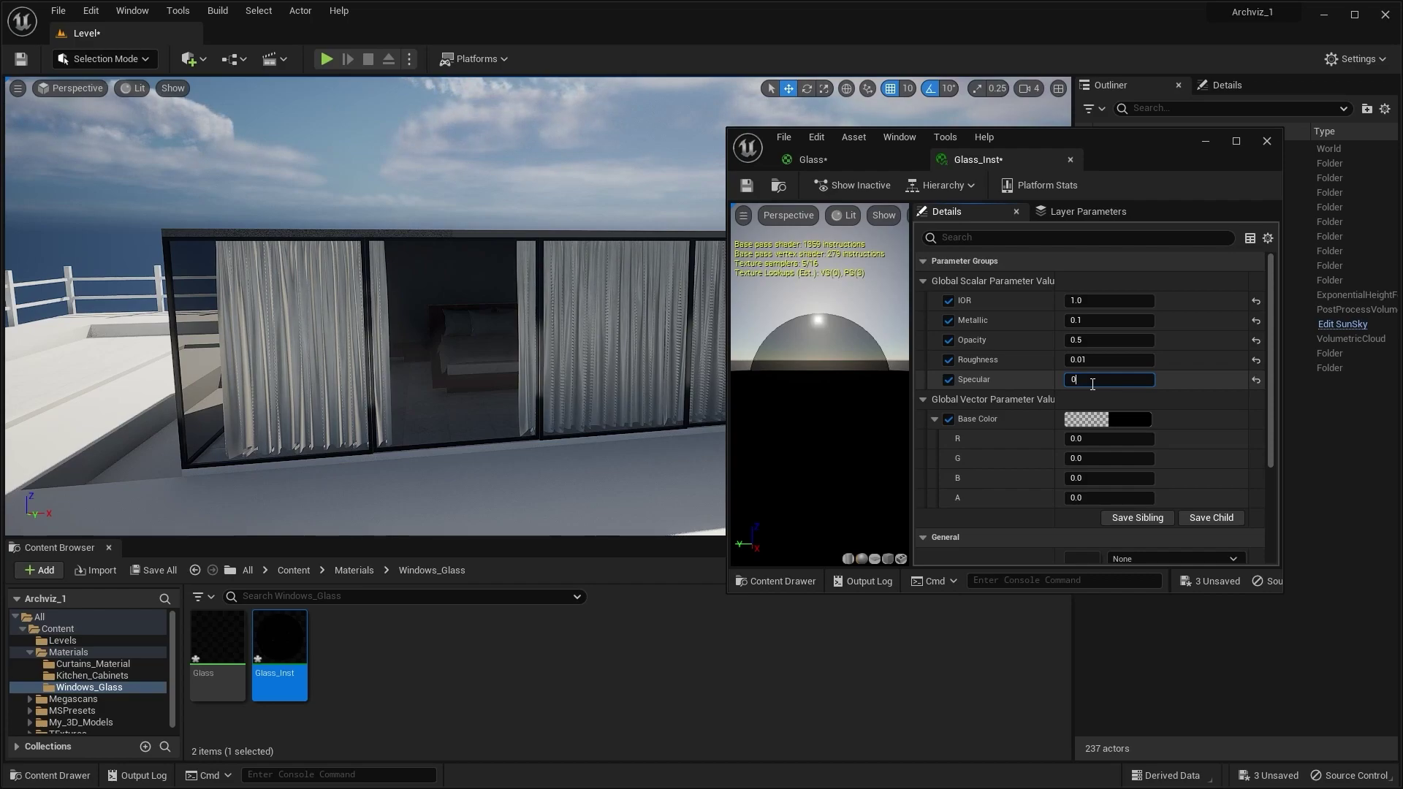
{"action": "type", "text": ".5"}
{"action": "key", "text": "Return"}
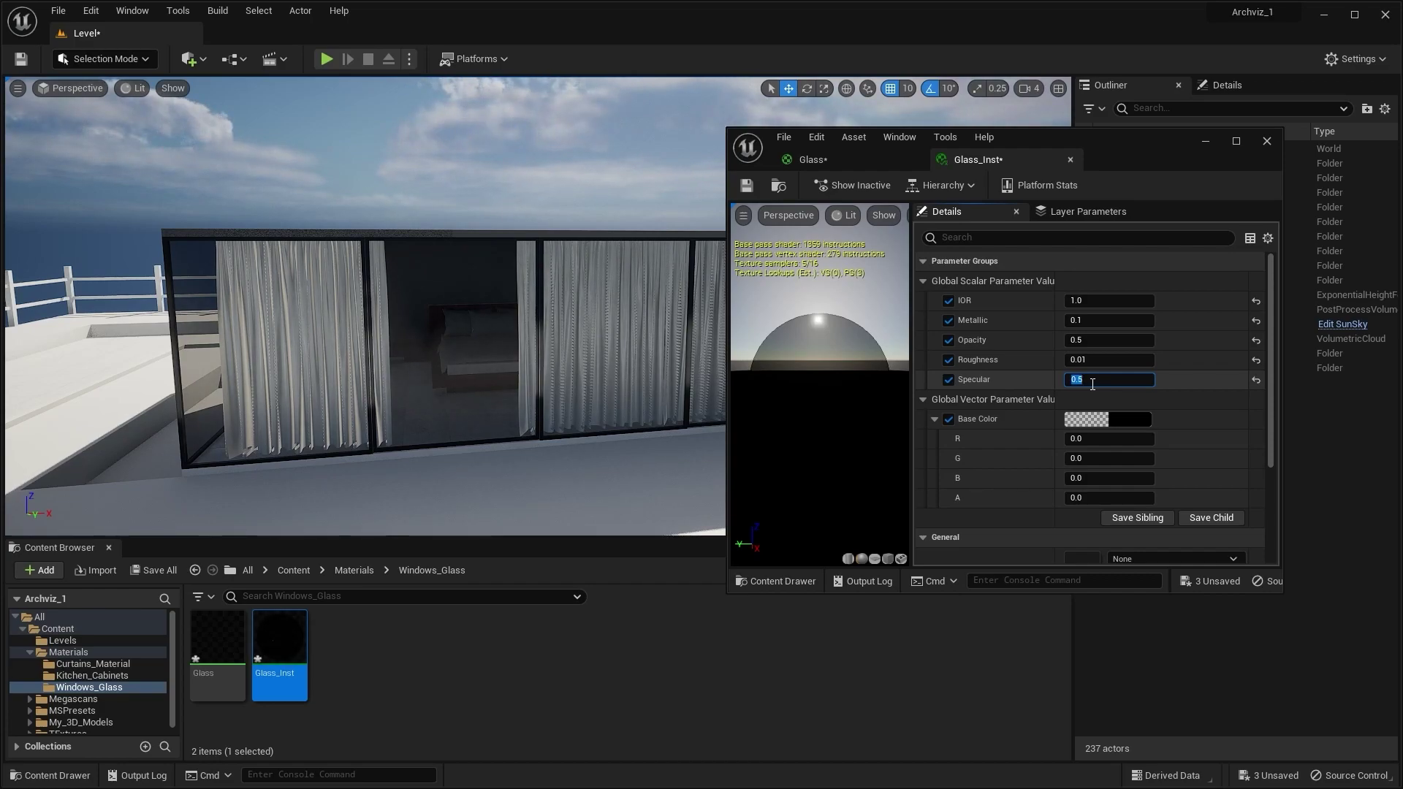
{"action": "left_click", "coordinate": [1172, 386]}
{"action": "left_click_drag", "start_coordinate": [1137, 148], "coordinate": [1100, 138]}
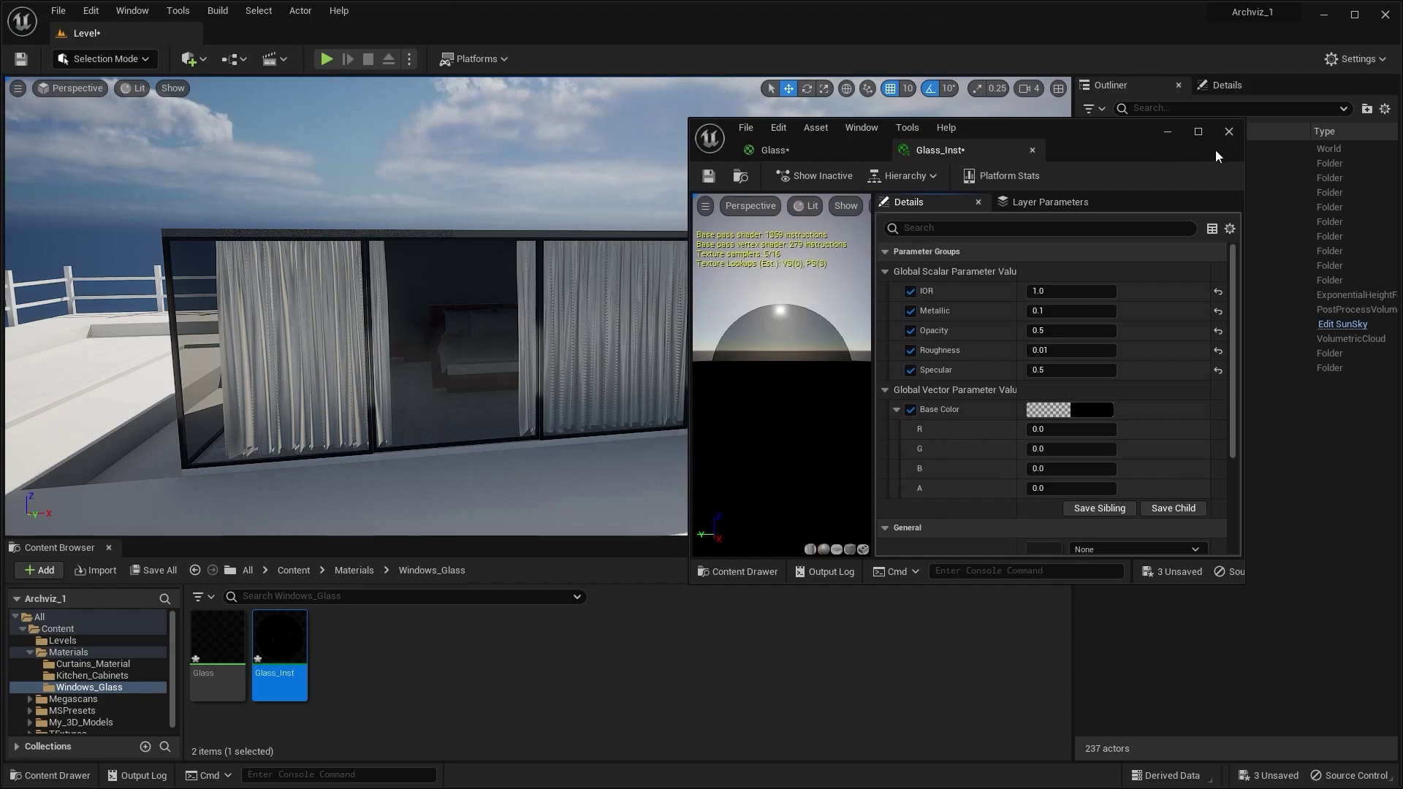
{"action": "left_click", "coordinate": [1228, 131]}
- Apply the Glass_Inst material to the single window pane in the white wall beside the bedroom
{"action": "right_click_drag", "start_coordinate": [713, 410], "coordinate": [686, 400]}
{"action": "key", "text": "q"}
{"action": "key", "text": "e"}
{"action": "key", "text": "d"}
{"action": "right_click_drag", "start_coordinate": [419, 501], "coordinate": [488, 491]}
{"action": "key", "text": "q"}
{"action": "left_click_drag", "start_coordinate": [300, 627], "coordinate": [567, 426]}
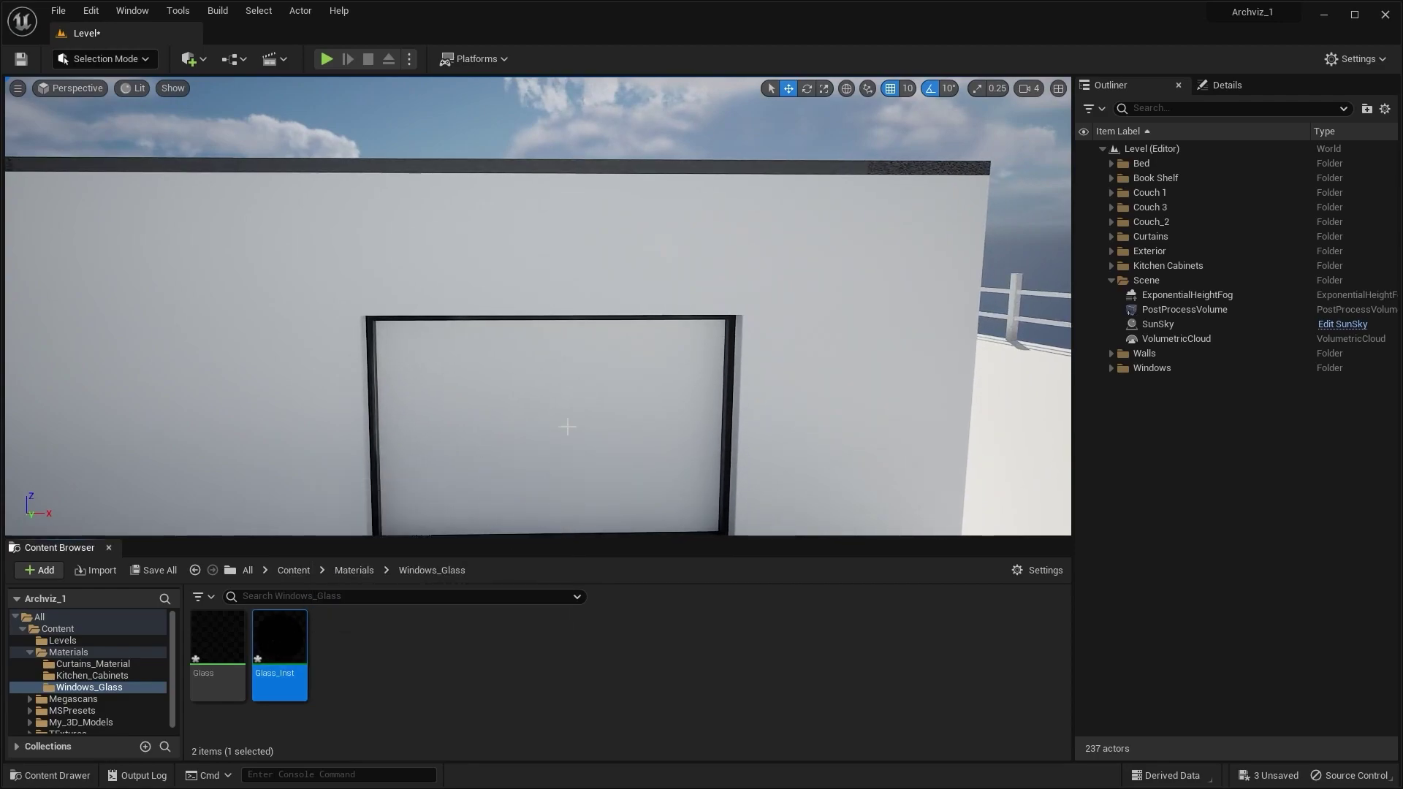
- Apply the Glass_Inst material to the first large pane in front of the living room with the couches
{"action": "key", "text": "d"}
{"action": "right_click_drag", "start_coordinate": [567, 426], "coordinate": [338, 445]}
{"action": "key", "text": "d"}
{"action": "key", "text": "w"}
{"action": "left_click_drag", "start_coordinate": [285, 623], "coordinate": [358, 439]}
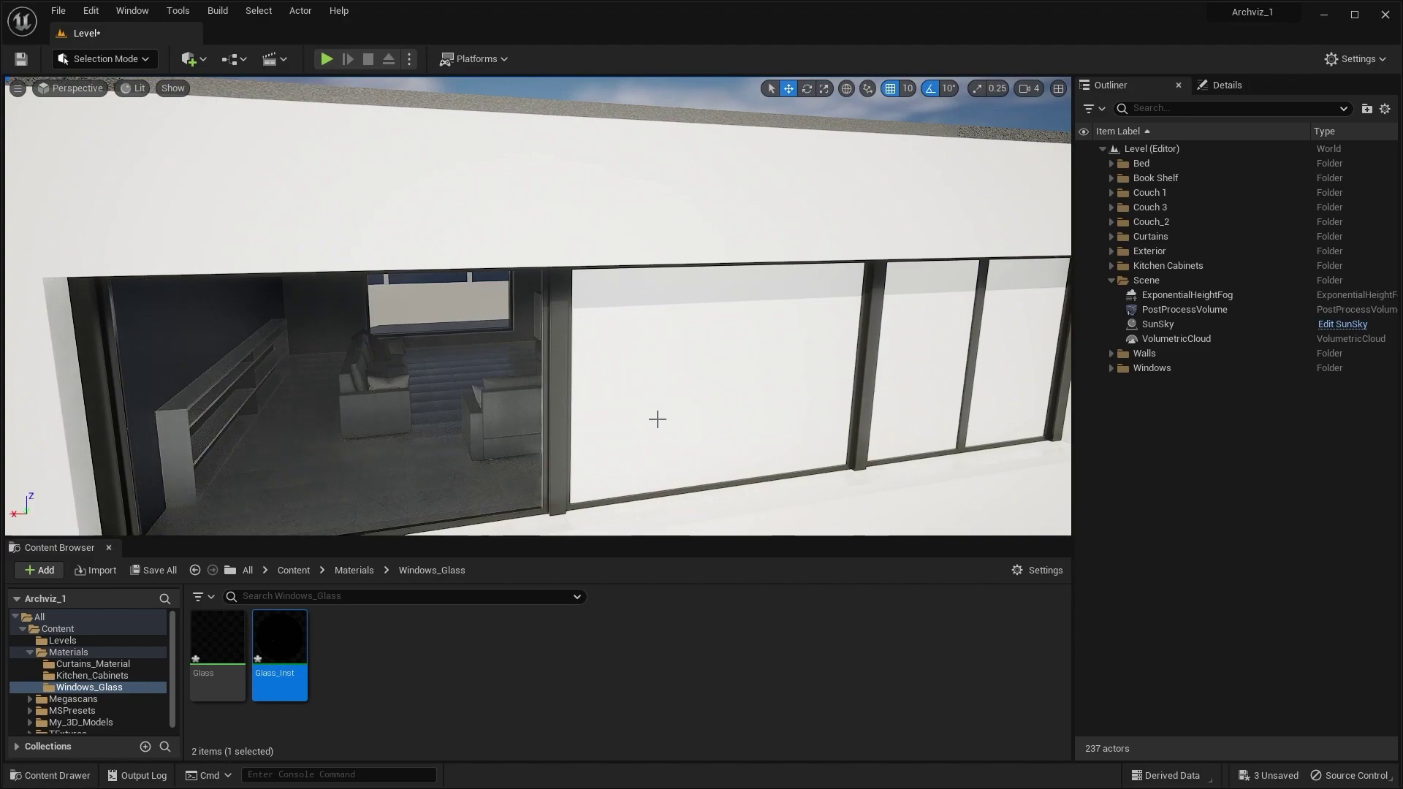
- Apply the Glass_Inst material to the white panes next to the glazed living room window
{"action": "right_click_drag", "start_coordinate": [658, 419], "coordinate": [584, 419]}
{"action": "key", "text": "d"}
{"action": "left_click_drag", "start_coordinate": [280, 643], "coordinate": [659, 391]}
{"action": "key", "text": "d"}
{"action": "right_click_drag", "start_coordinate": [659, 391], "coordinate": [659, 391]}
{"action": "left_click_drag", "start_coordinate": [296, 645], "coordinate": [573, 438]}
- Inspect the glazed windows from outside the house, ending in front of the curtained bedroom
{"action": "key", "text": "w"}
{"action": "right_click_drag", "start_coordinate": [667, 423], "coordinate": [932, 408]}
{"action": "key", "text": "s"}
{"action": "key", "text": "w"}
{"action": "key", "text": "q"}
{"action": "right_click_drag", "start_coordinate": [668, 158], "coordinate": [667, 158]}
{"action": "key", "text": "d"}
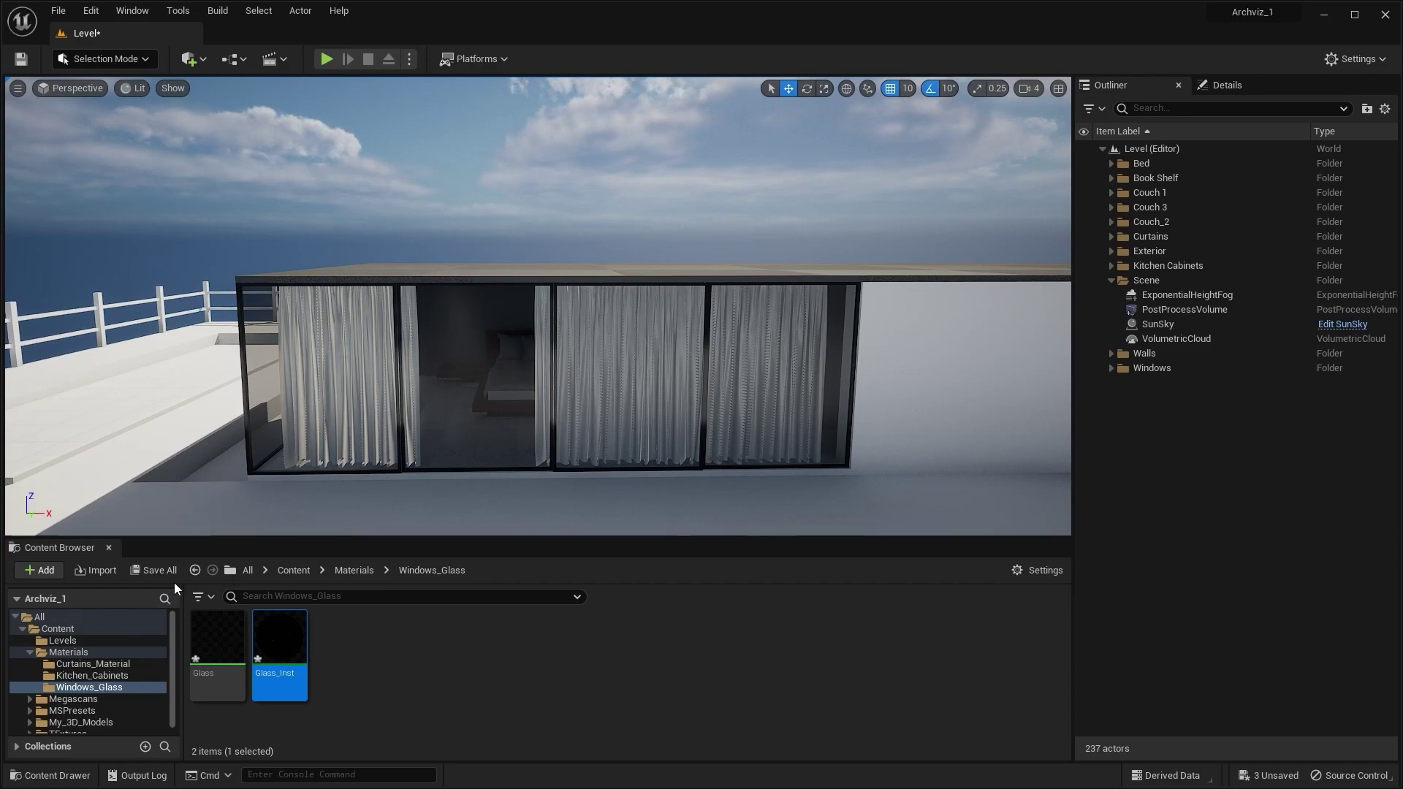
- Create a folder named Windows_Glass_Pathtracing inside the Materials folder
{"action": "left_click", "coordinate": [195, 570]}
{"action": "left_click", "coordinate": [463, 684]}
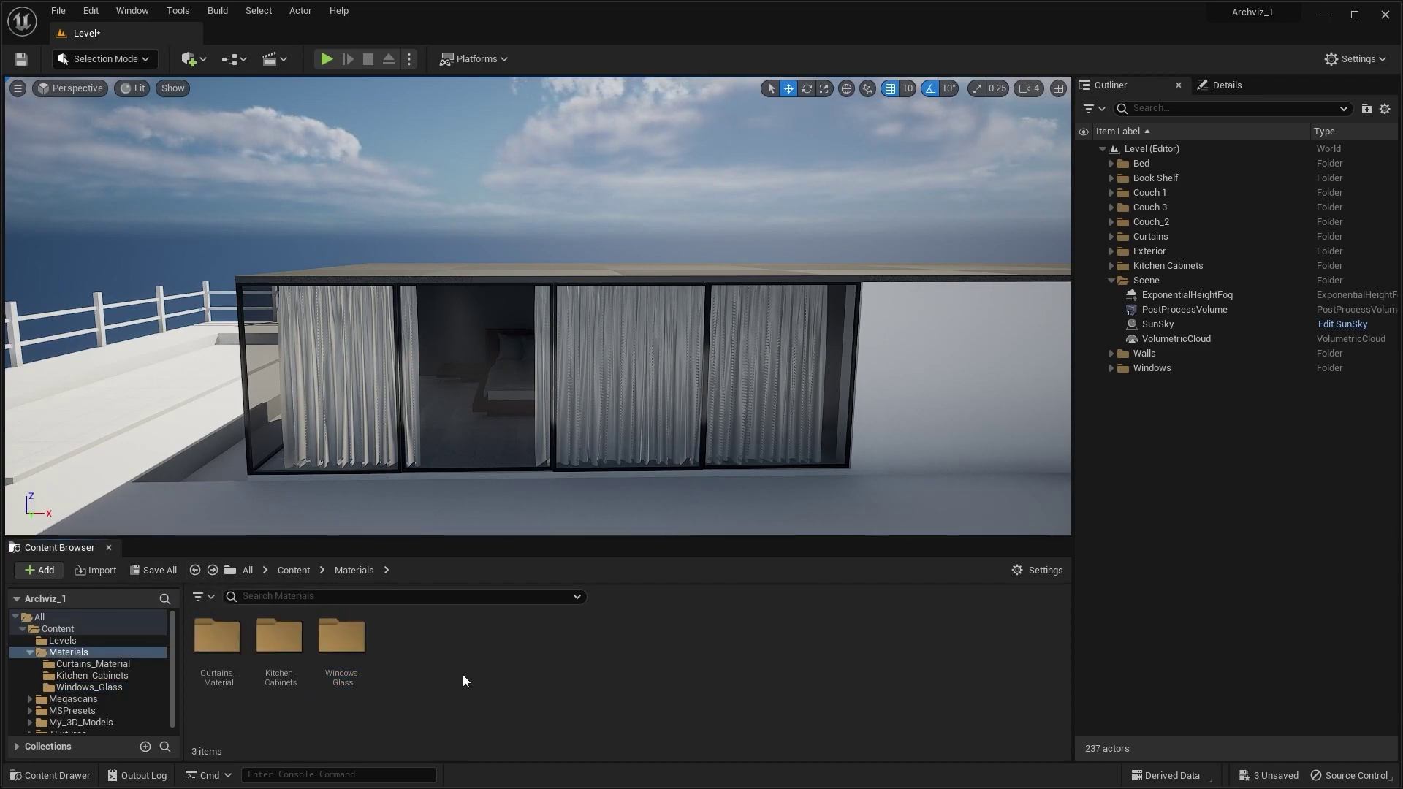
{"action": "right_click", "coordinate": [463, 685]}
{"action": "left_click", "coordinate": [525, 214]}
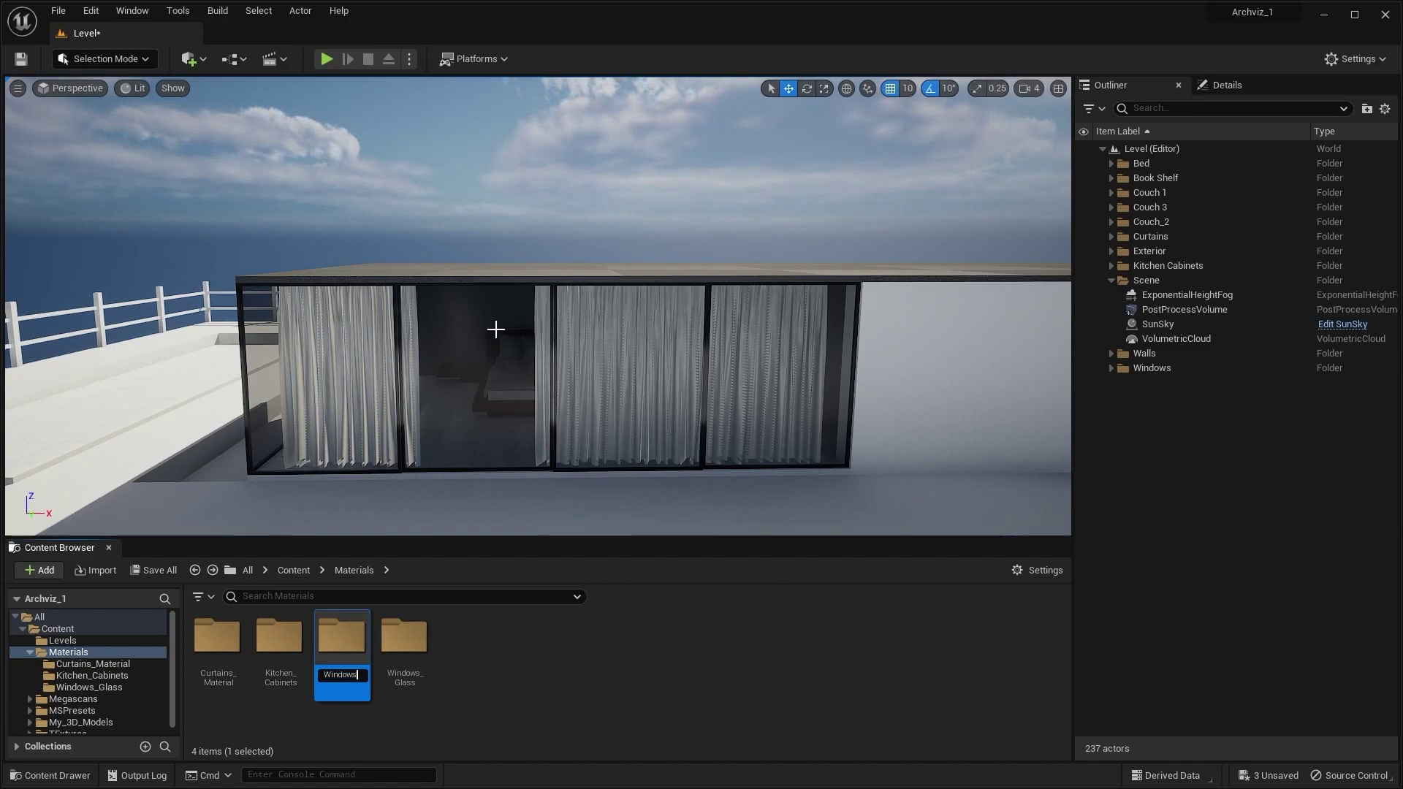
{"action": "type", "text": "Windows_Glass"}
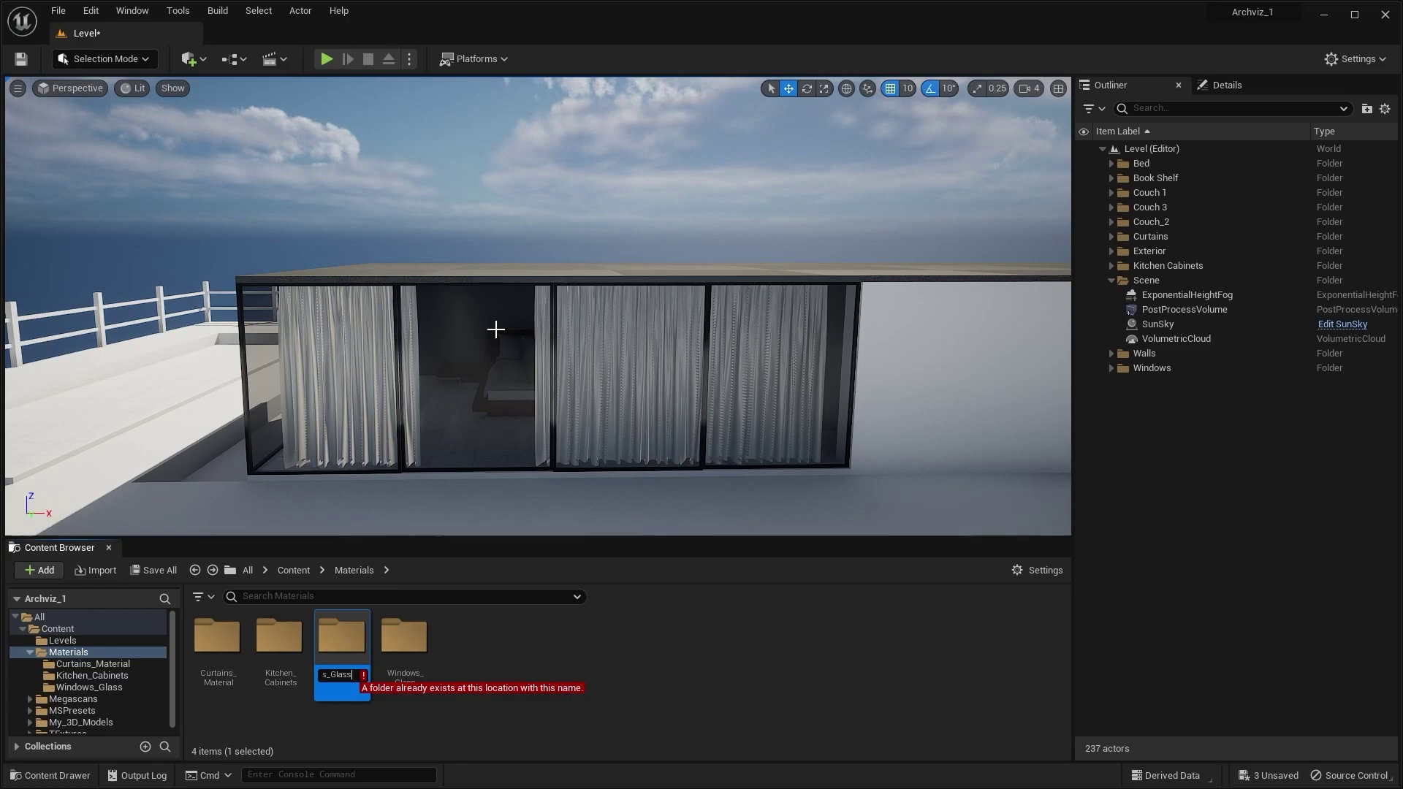
{"action": "type", "text": "_"}
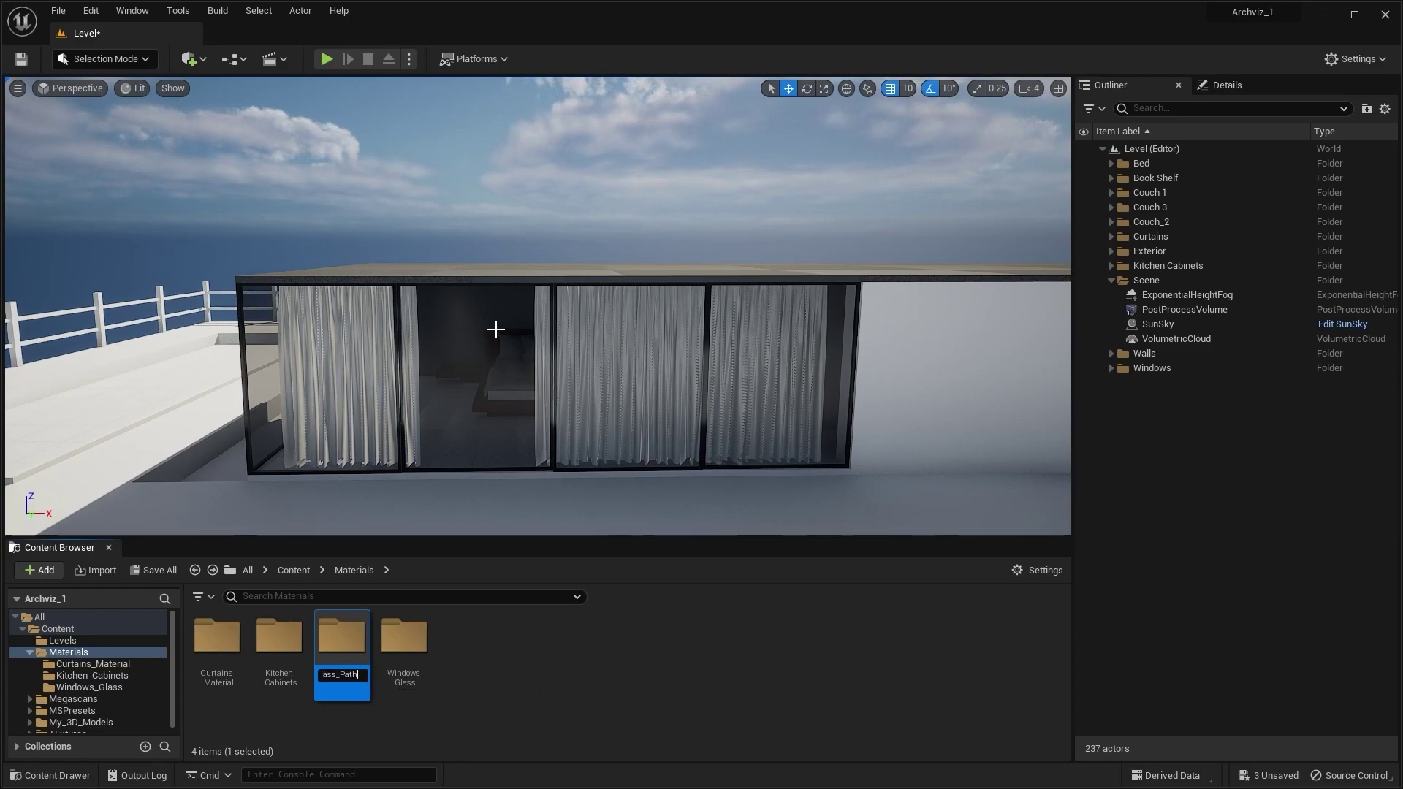
{"action": "key", "text": "Return"}
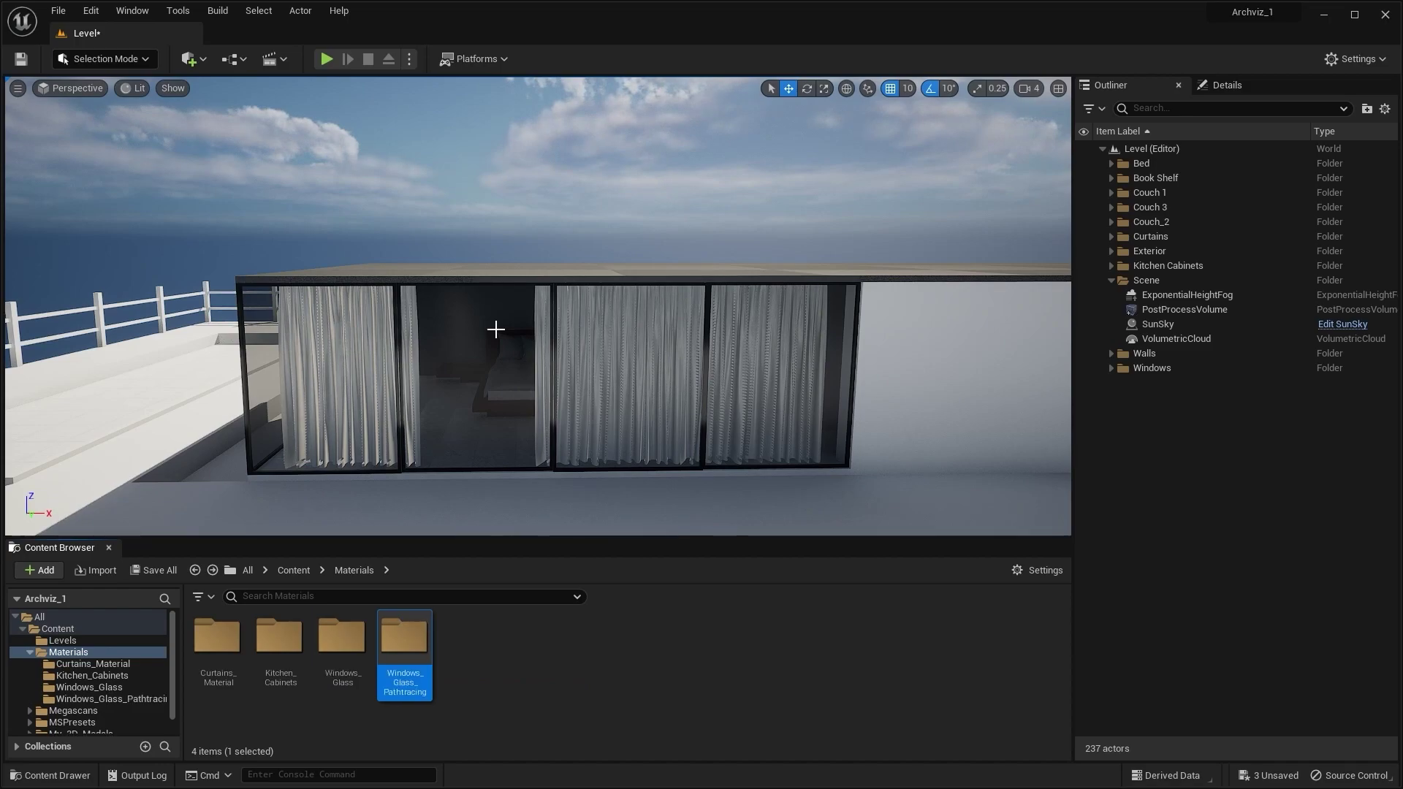
- Rename the Windows_Glass folder to Windows_Glass_Lumen
{"action": "left_click", "coordinate": [496, 635]}
{"action": "left_click", "coordinate": [341, 635]}
{"action": "key", "text": "F2"}
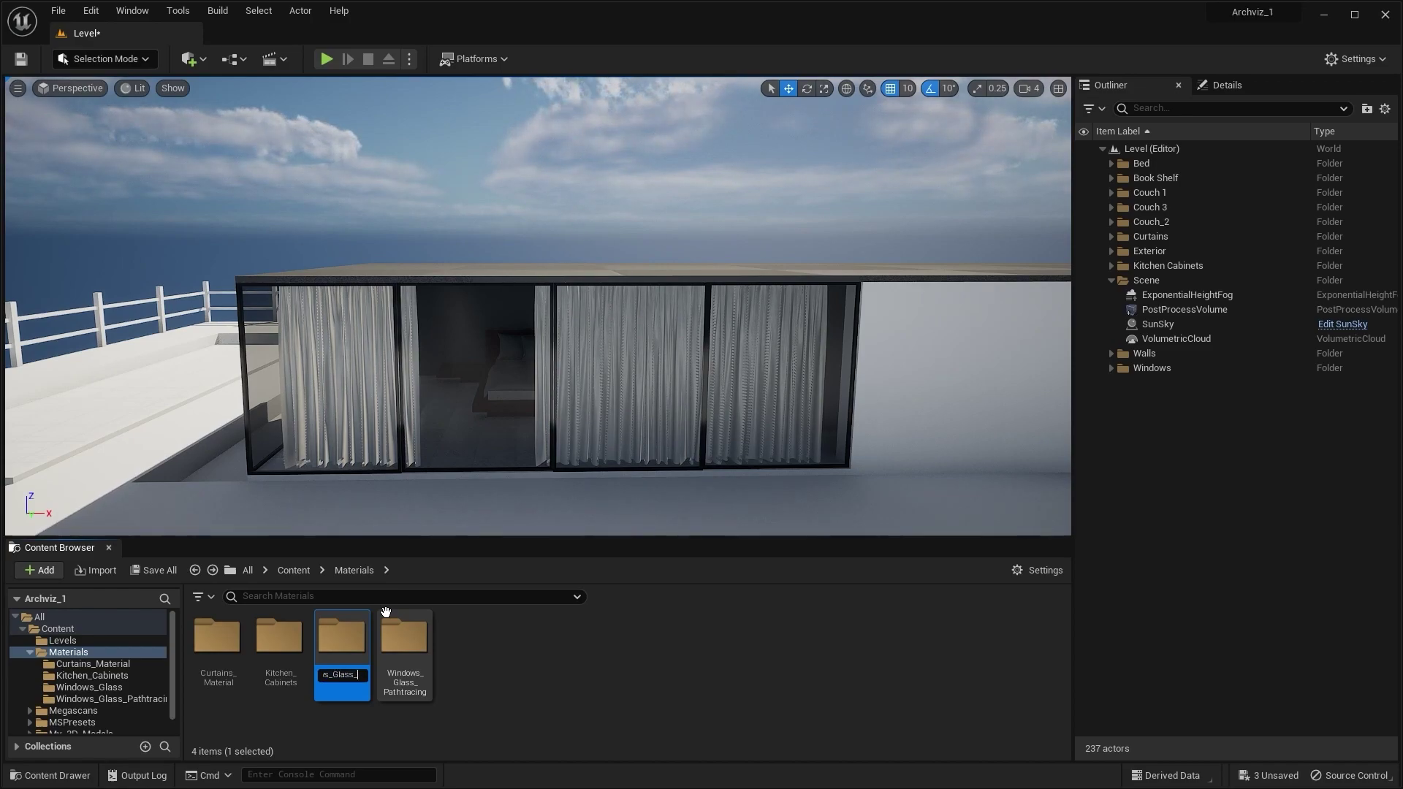
{"action": "key", "text": "Return"}
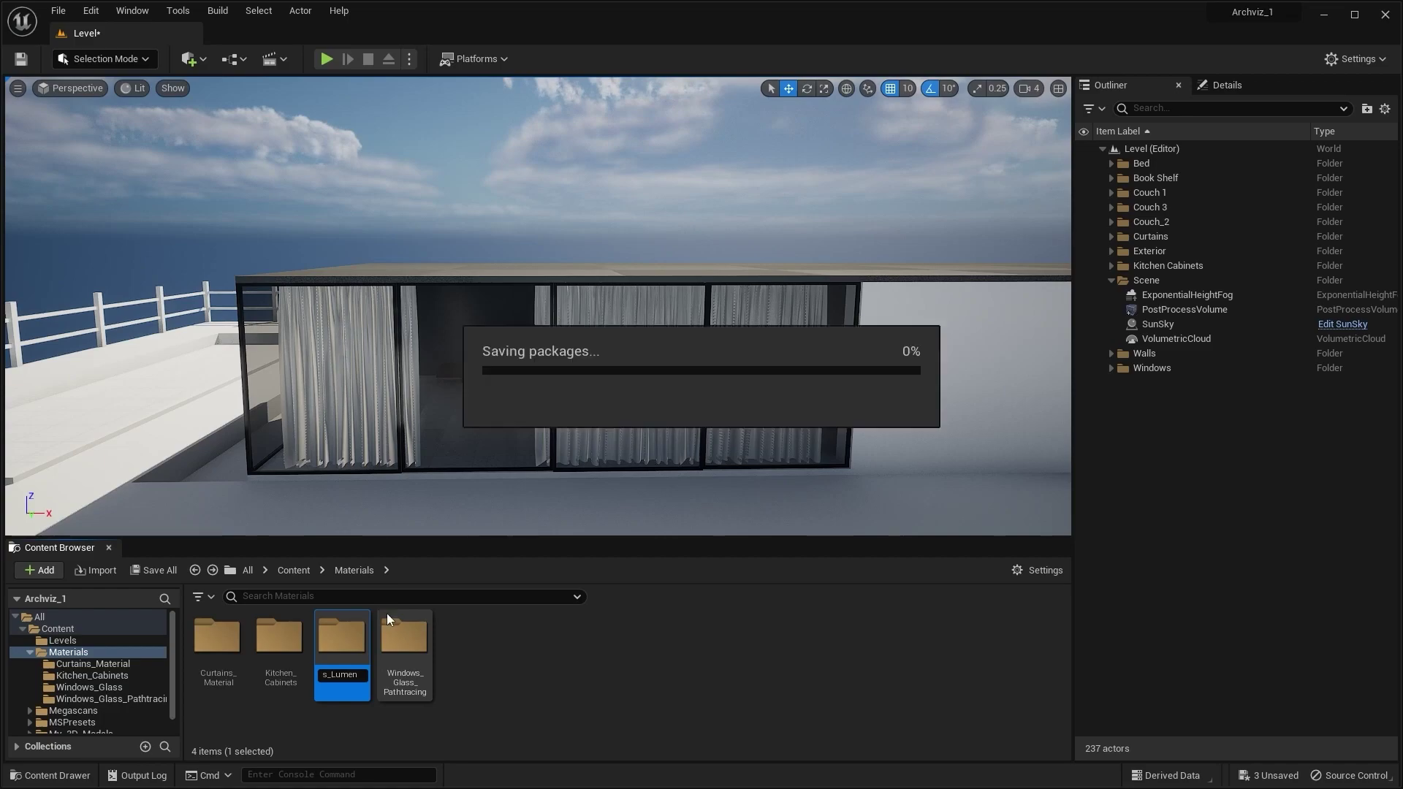
{"action": "left_click", "coordinate": [479, 656]}
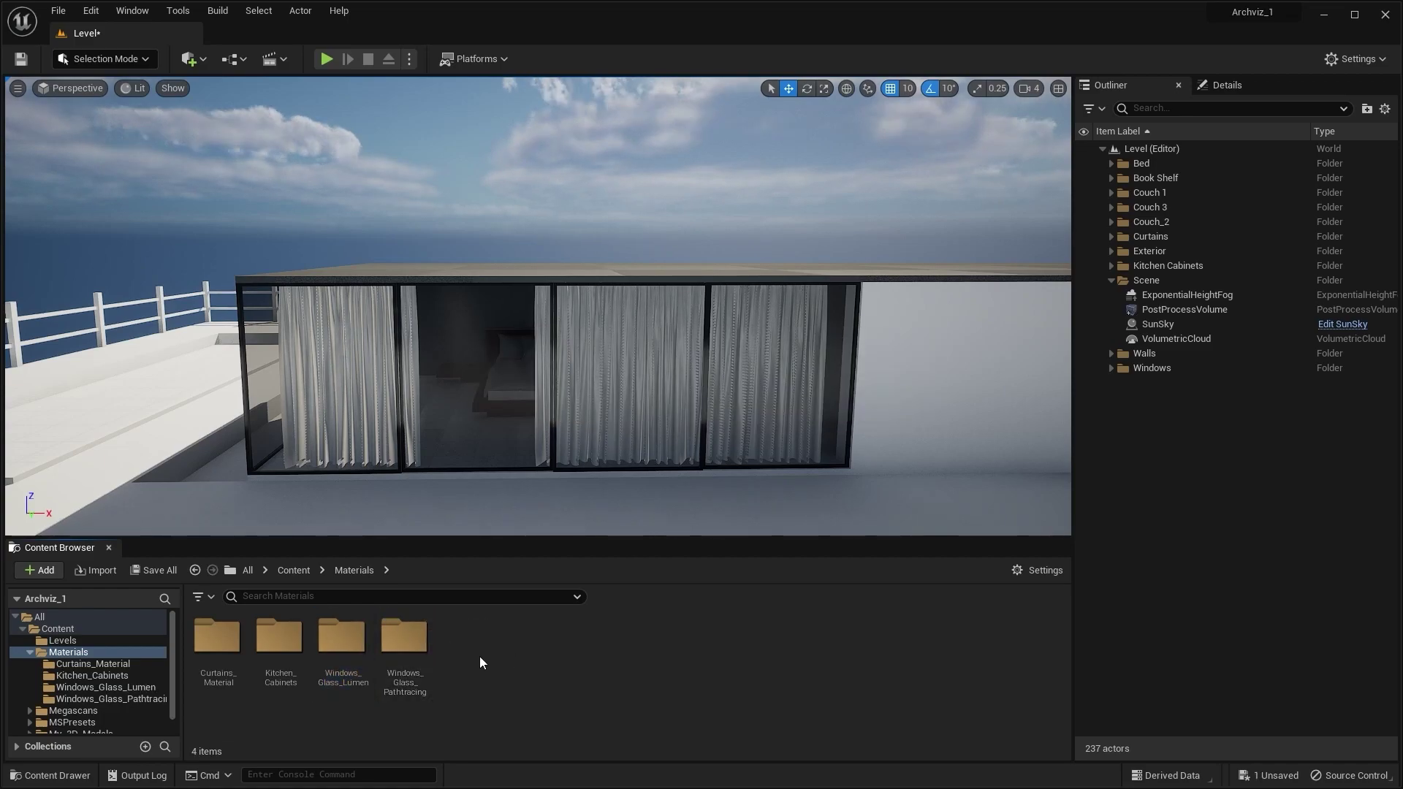
- Create a new material named Glass_PathTracing inside the Windows_Glass_Pathtracing folder
{"action": "double_click", "coordinate": [404, 637]}
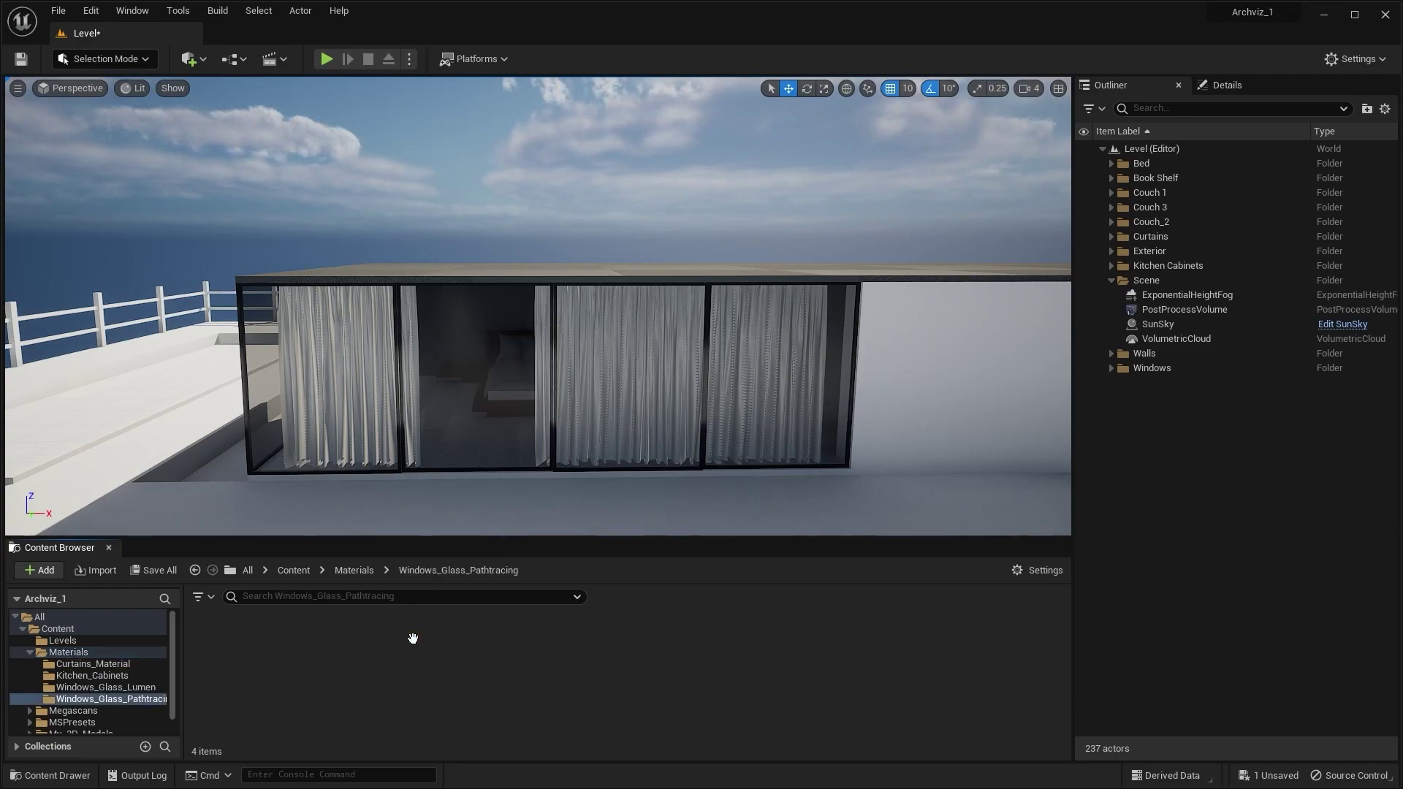
{"action": "right_click", "coordinate": [334, 678]}
{"action": "left_click", "coordinate": [409, 330]}
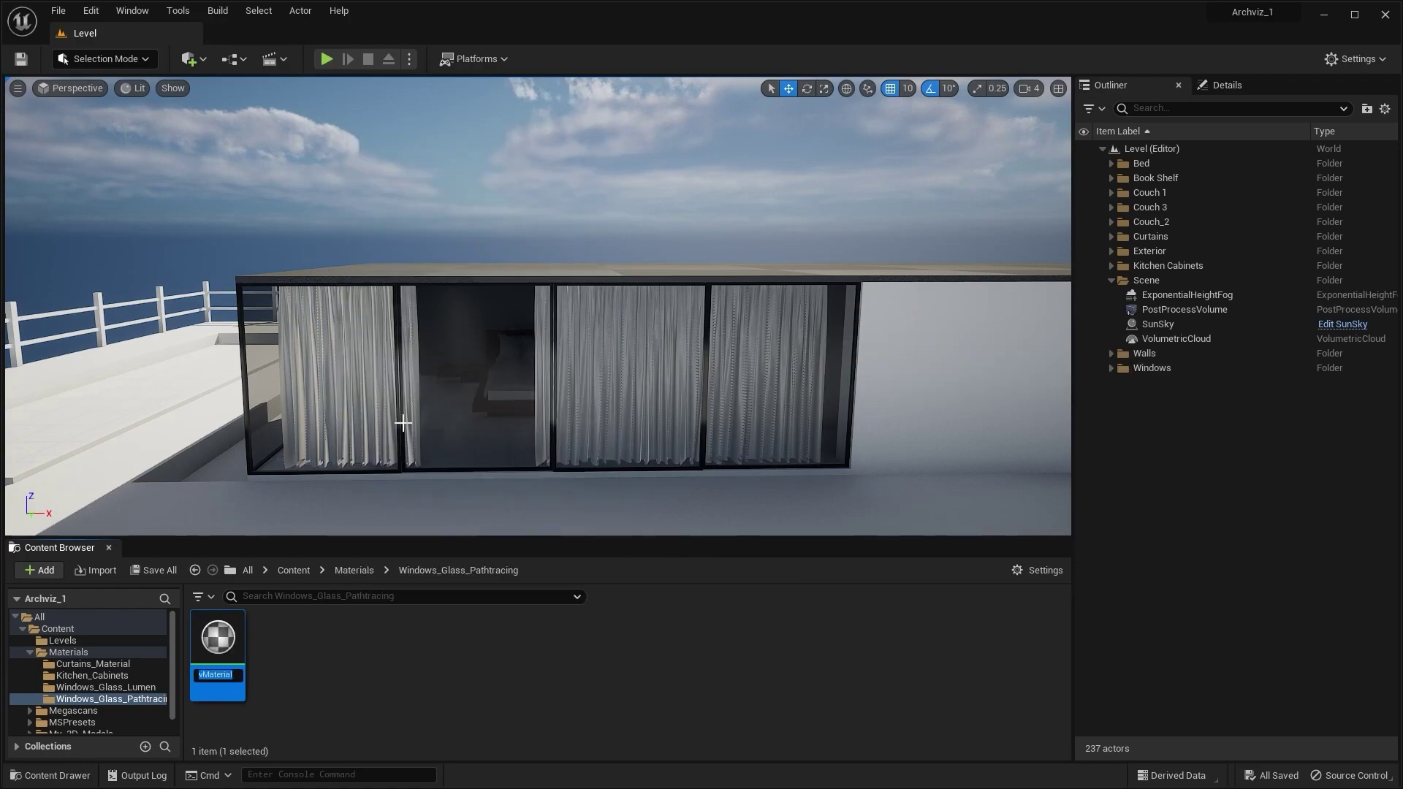
{"action": "key", "text": "BackSpace"}
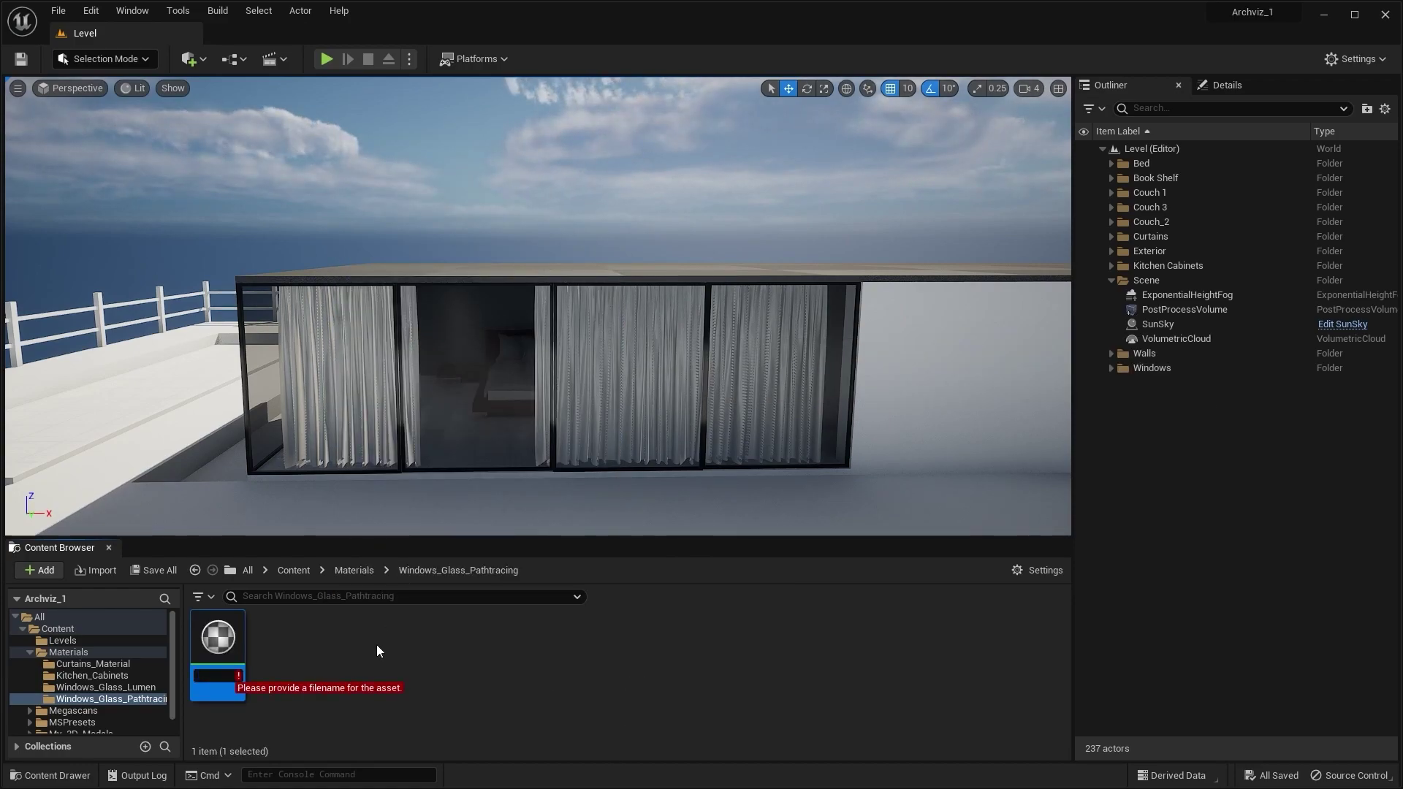
{"action": "type", "text": "Glass"}
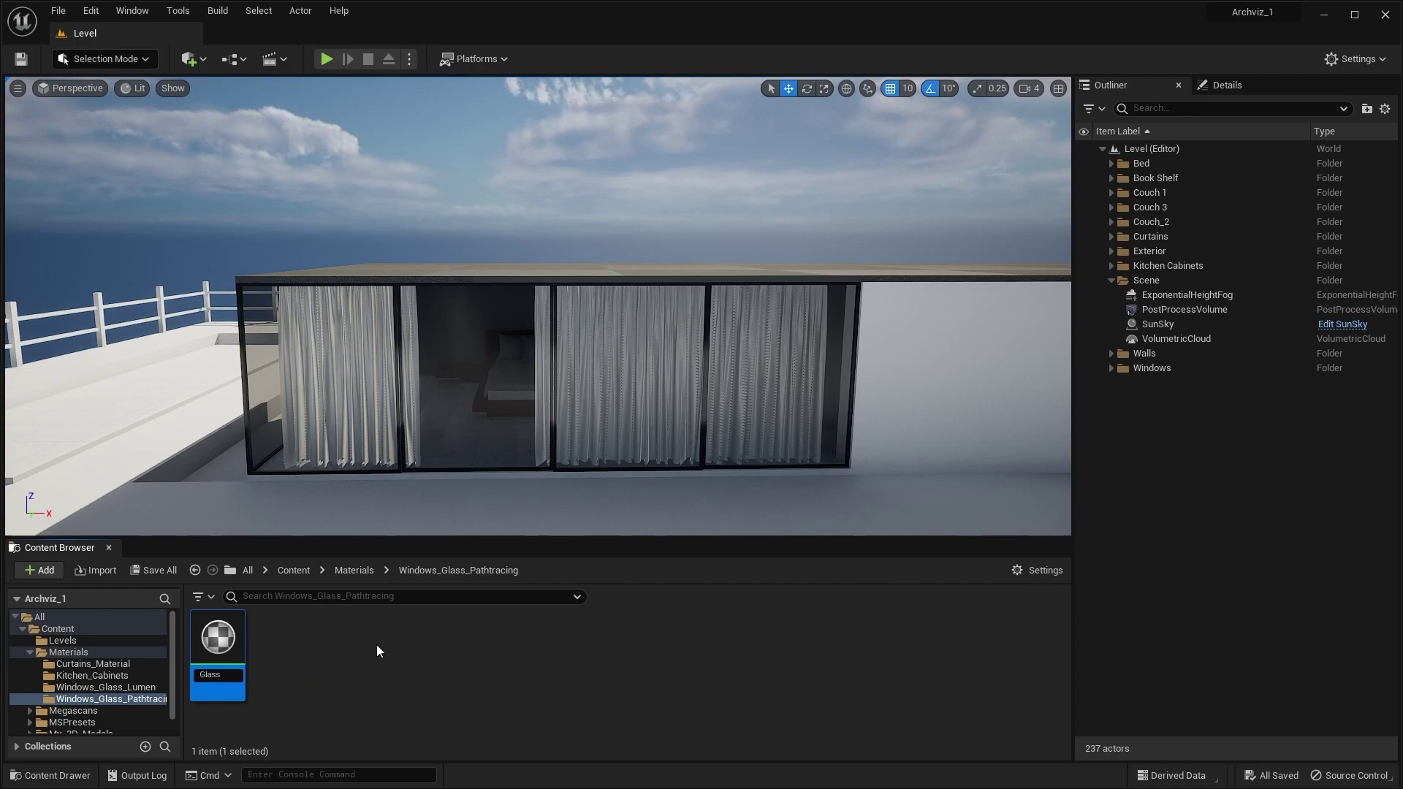
{"action": "type", "text": "_Pa"}
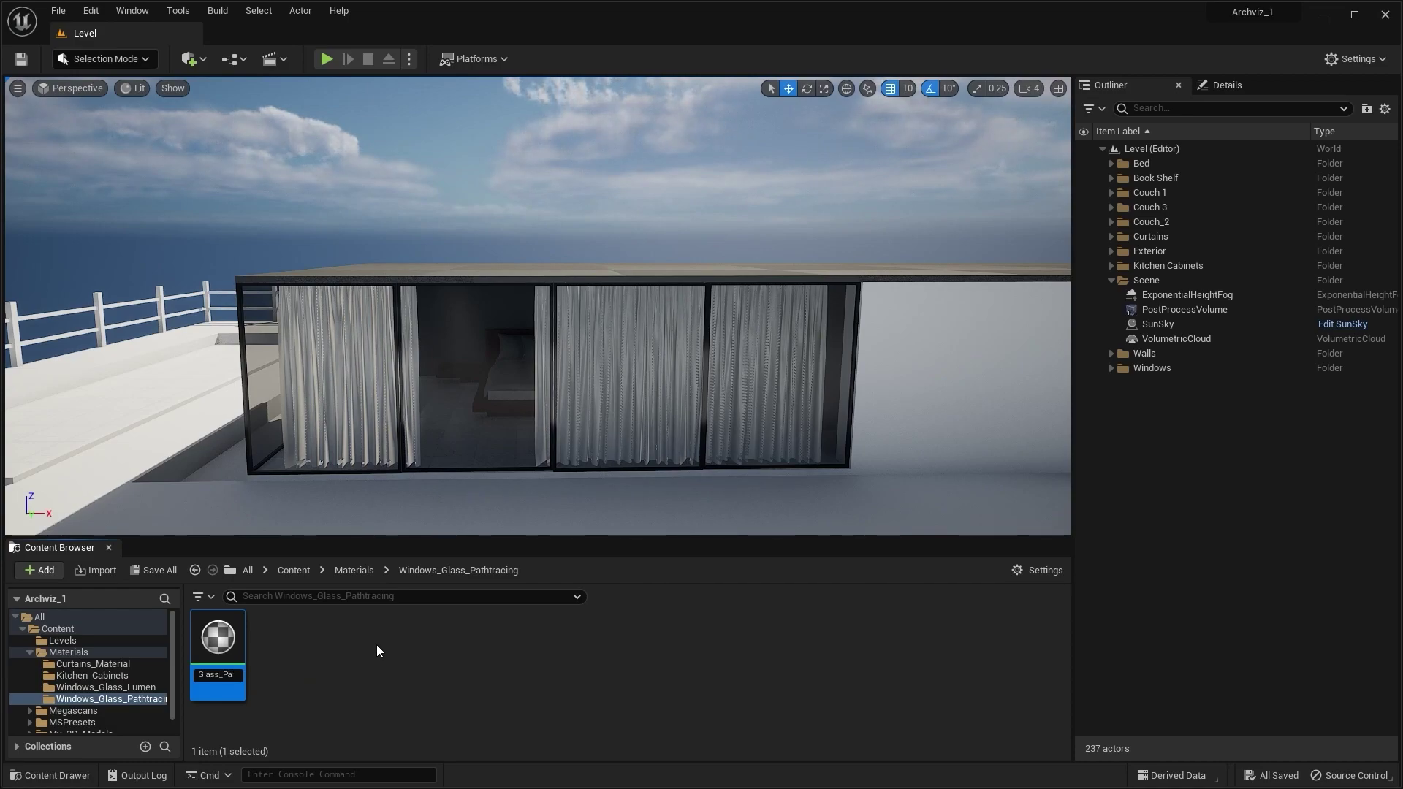
{"action": "type", "text": "thTracing"}
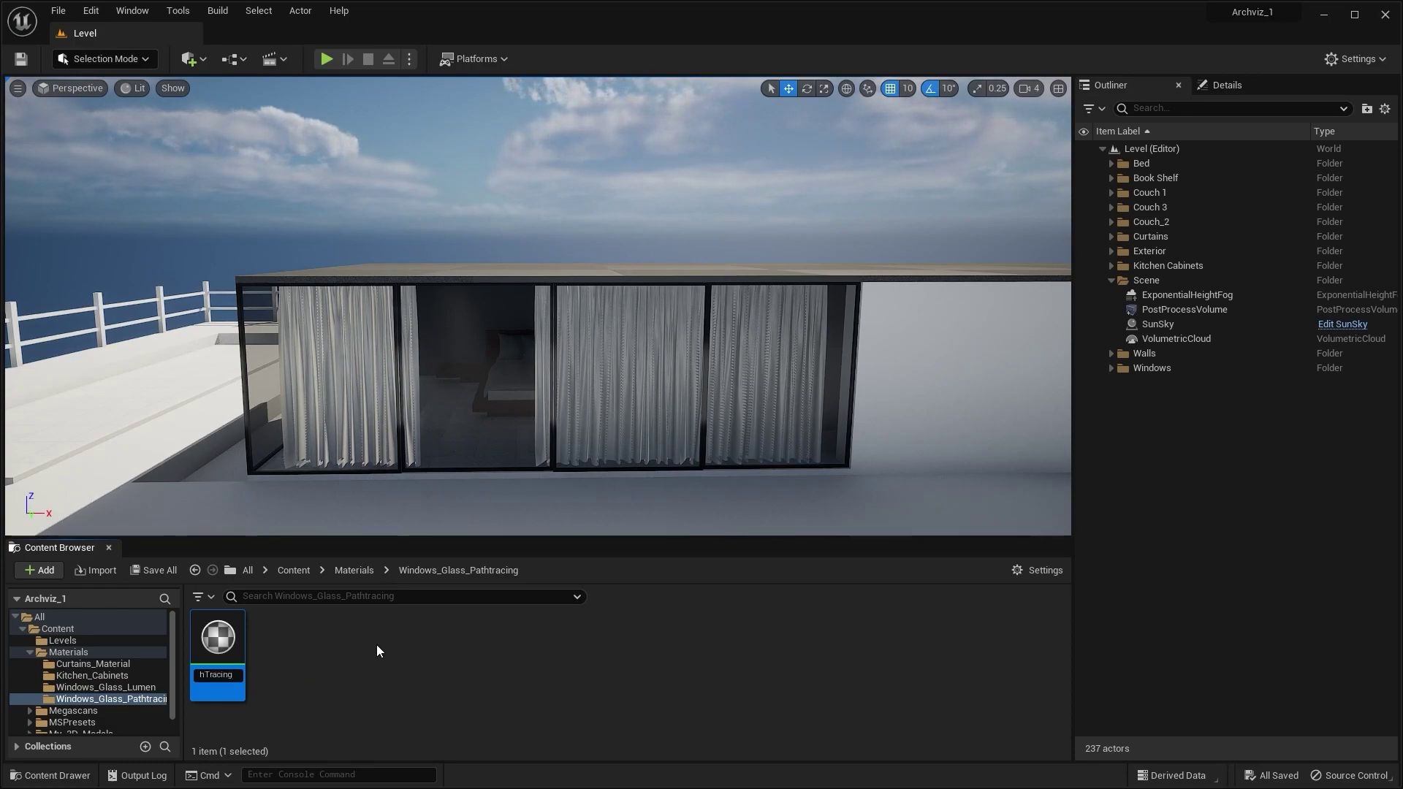
{"action": "key", "text": "Return"}
- Open Glass_PathTracing in a maximized material editor, set its Blend Mode to Translucent and enable Two Sided
{"action": "double_click", "coordinate": [218, 643]}
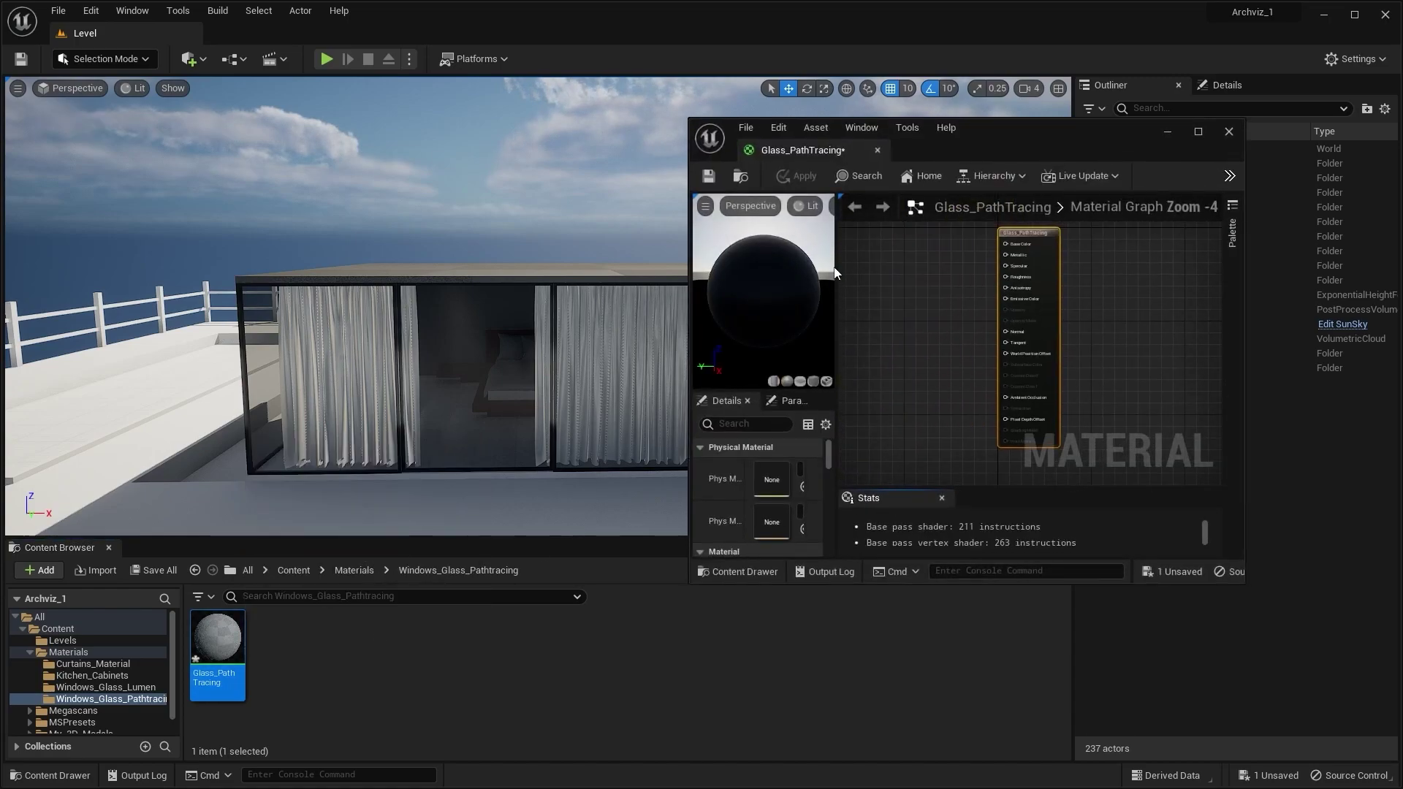
{"action": "left_click", "coordinate": [1205, 132]}
{"action": "right_click_drag", "start_coordinate": [466, 291], "coordinate": [663, 330]}
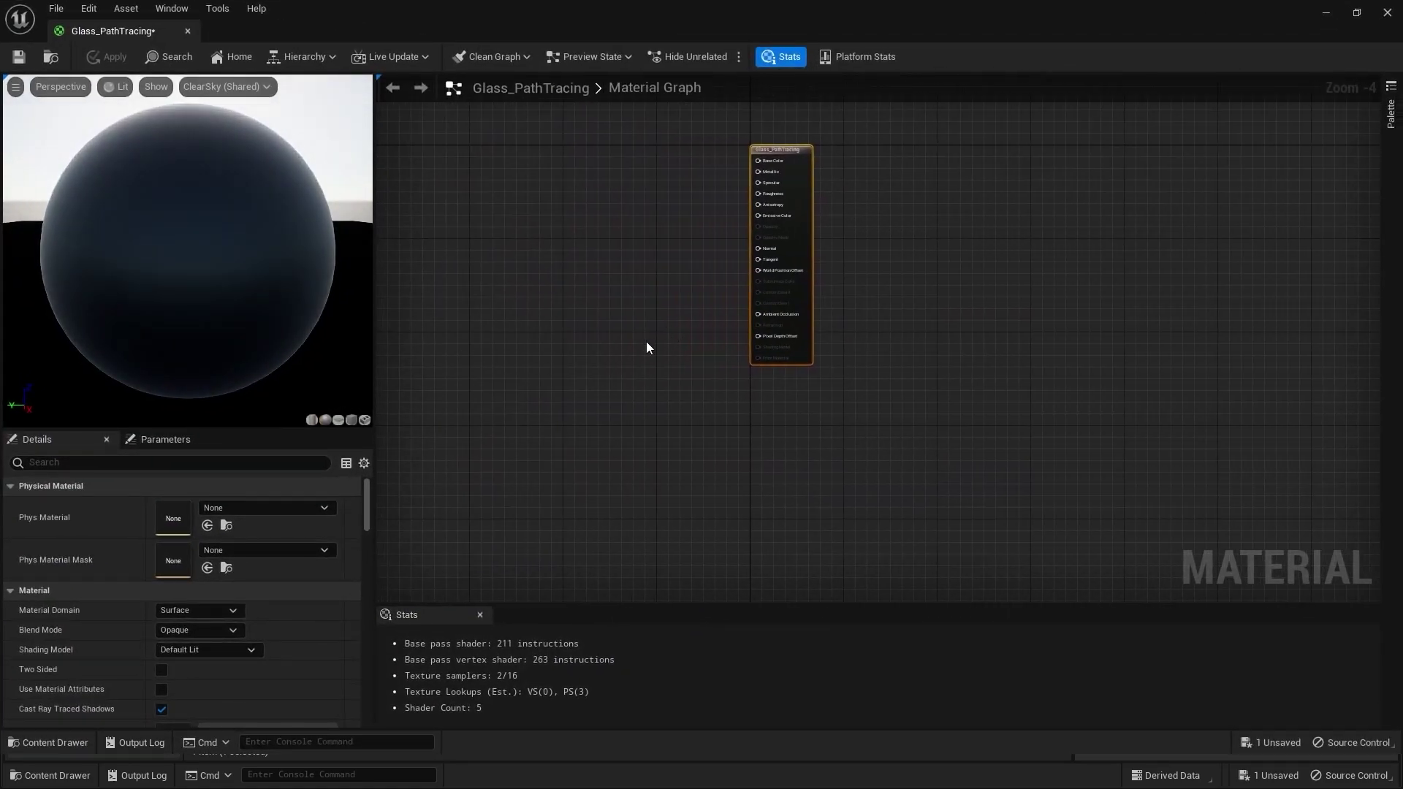
{"action": "left_click", "coordinate": [646, 341]}
{"action": "left_click", "coordinate": [197, 630]}
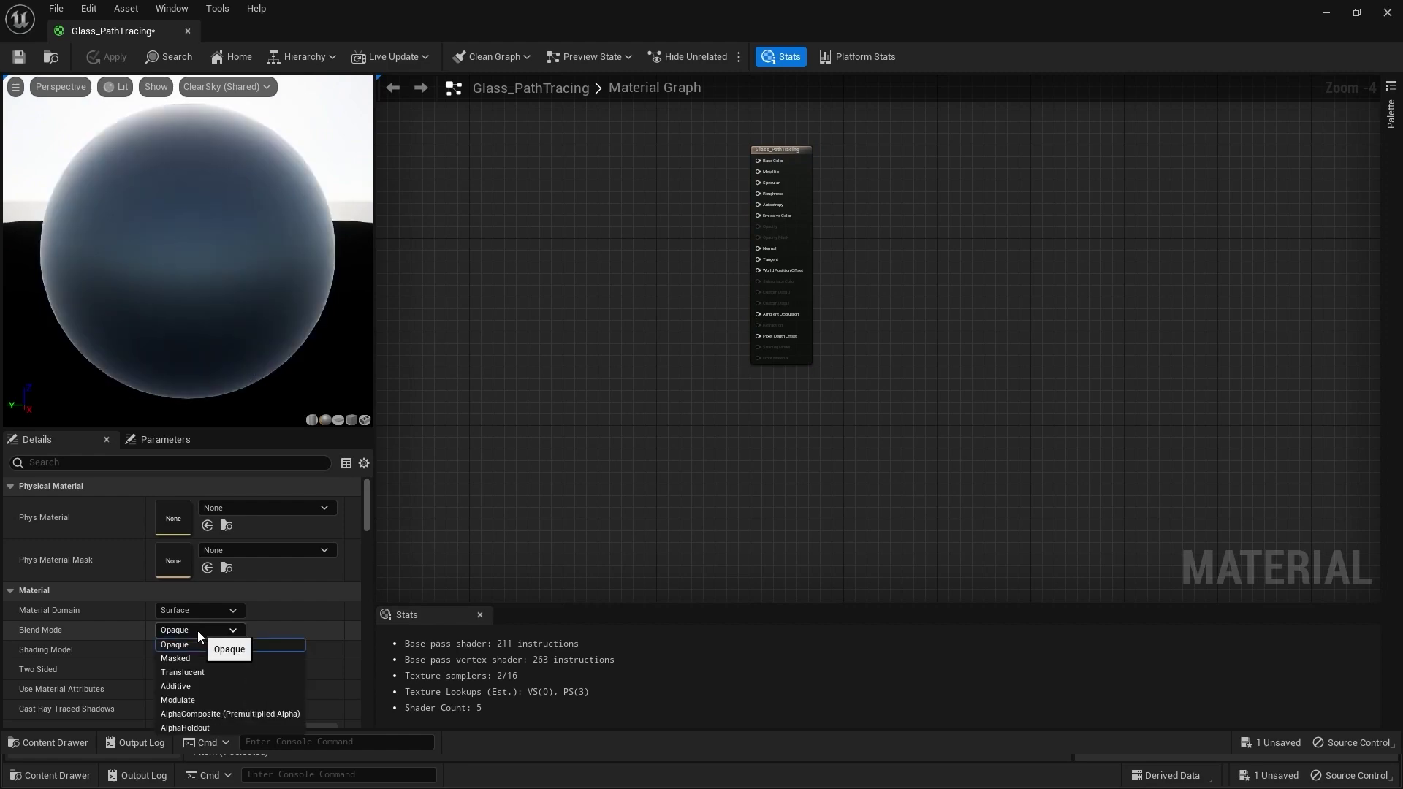
{"action": "left_click", "coordinate": [200, 672]}
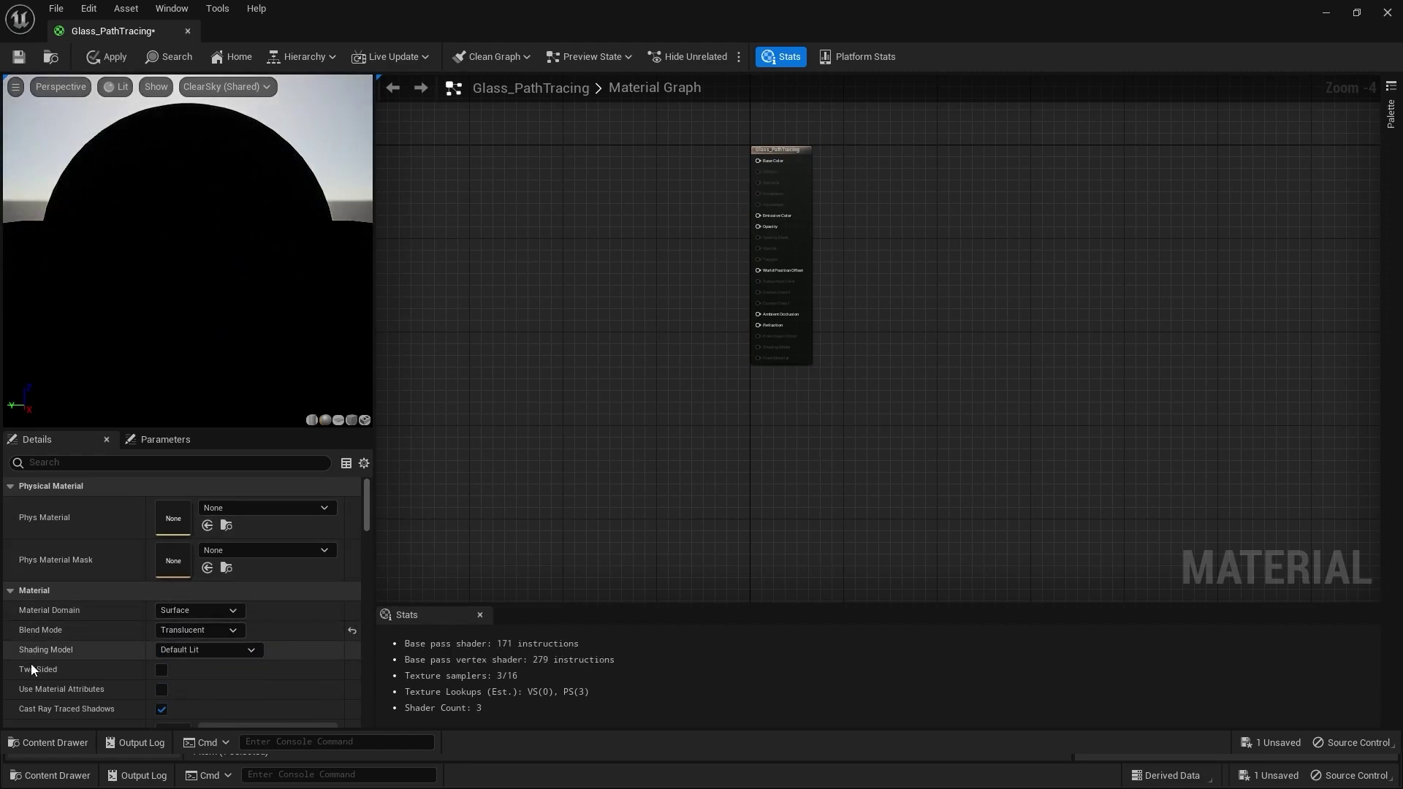
{"action": "left_click", "coordinate": [161, 669]}
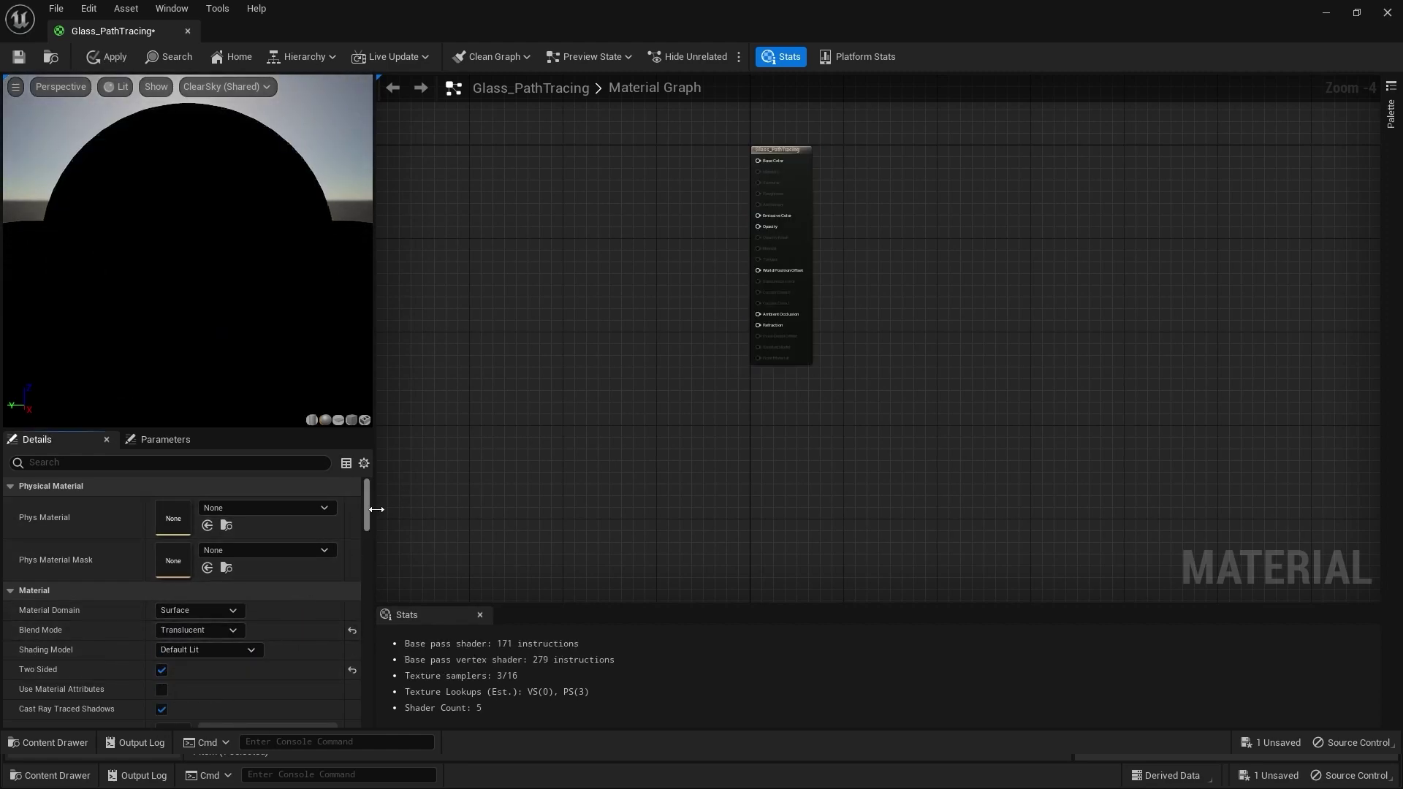
- Set the material's translucency Lighting Mode to Surface ForwardShading
{"action": "left_click_drag", "start_coordinate": [368, 504], "coordinate": [365, 546]}
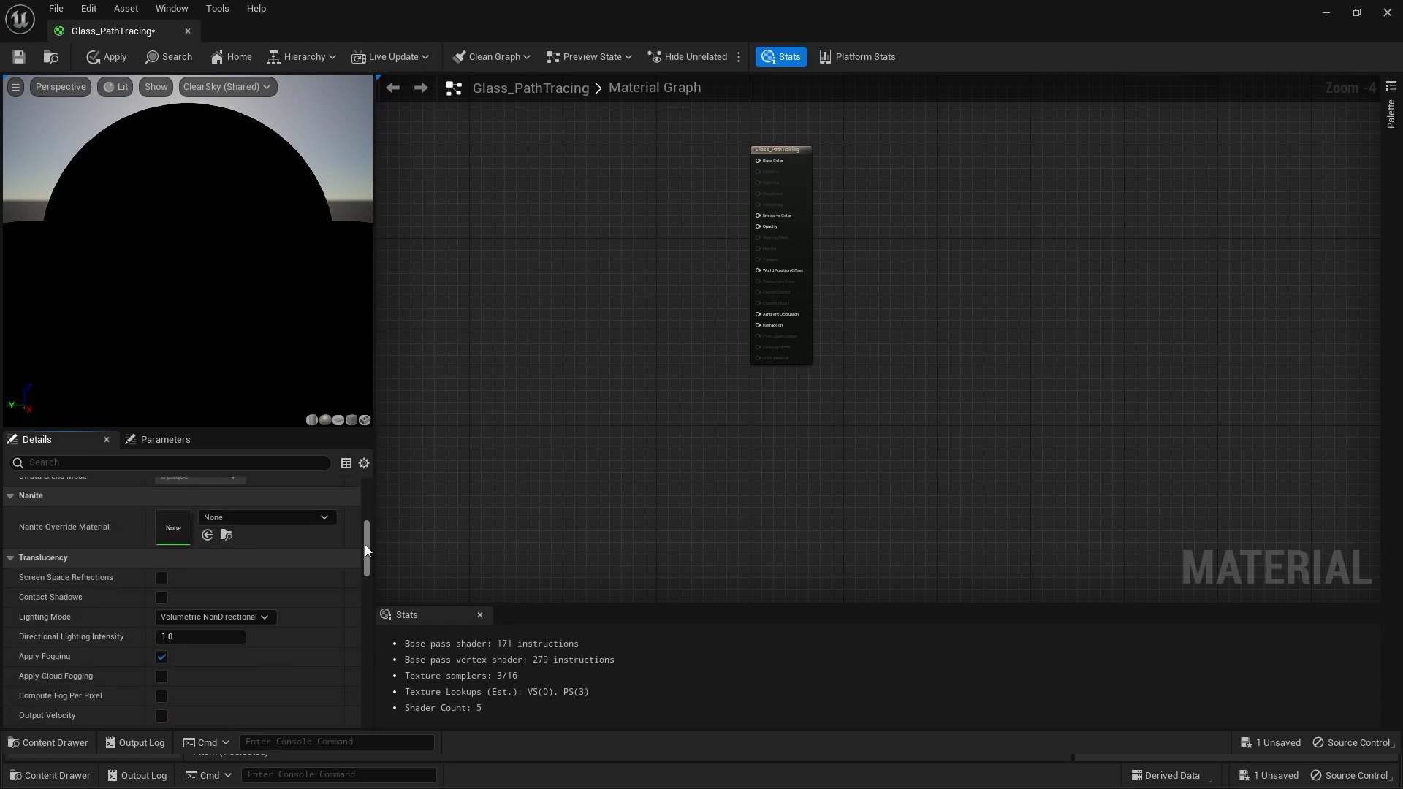
{"action": "left_click", "coordinate": [217, 618]}
{"action": "left_click", "coordinate": [206, 699]}
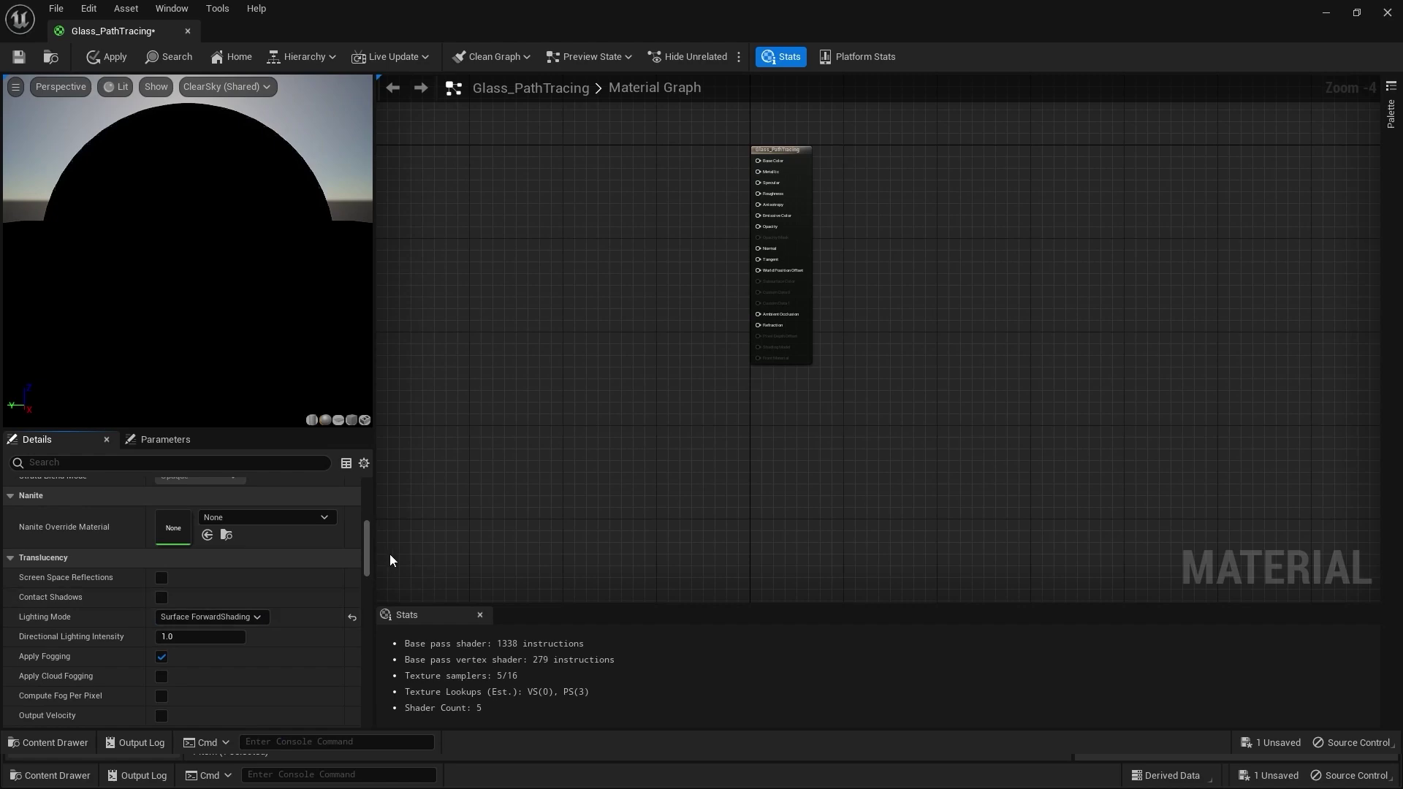
{"action": "left_click_drag", "start_coordinate": [367, 555], "coordinate": [365, 472]}
- Promote the material's Base Color input to a parameter and place its node up and away from the main node
{"action": "right_click_drag", "start_coordinate": [614, 209], "coordinate": [857, 286]}
{"action": "scroll", "coordinate": [858, 287], "scroll_direction": "up", "scroll_amount": 2}
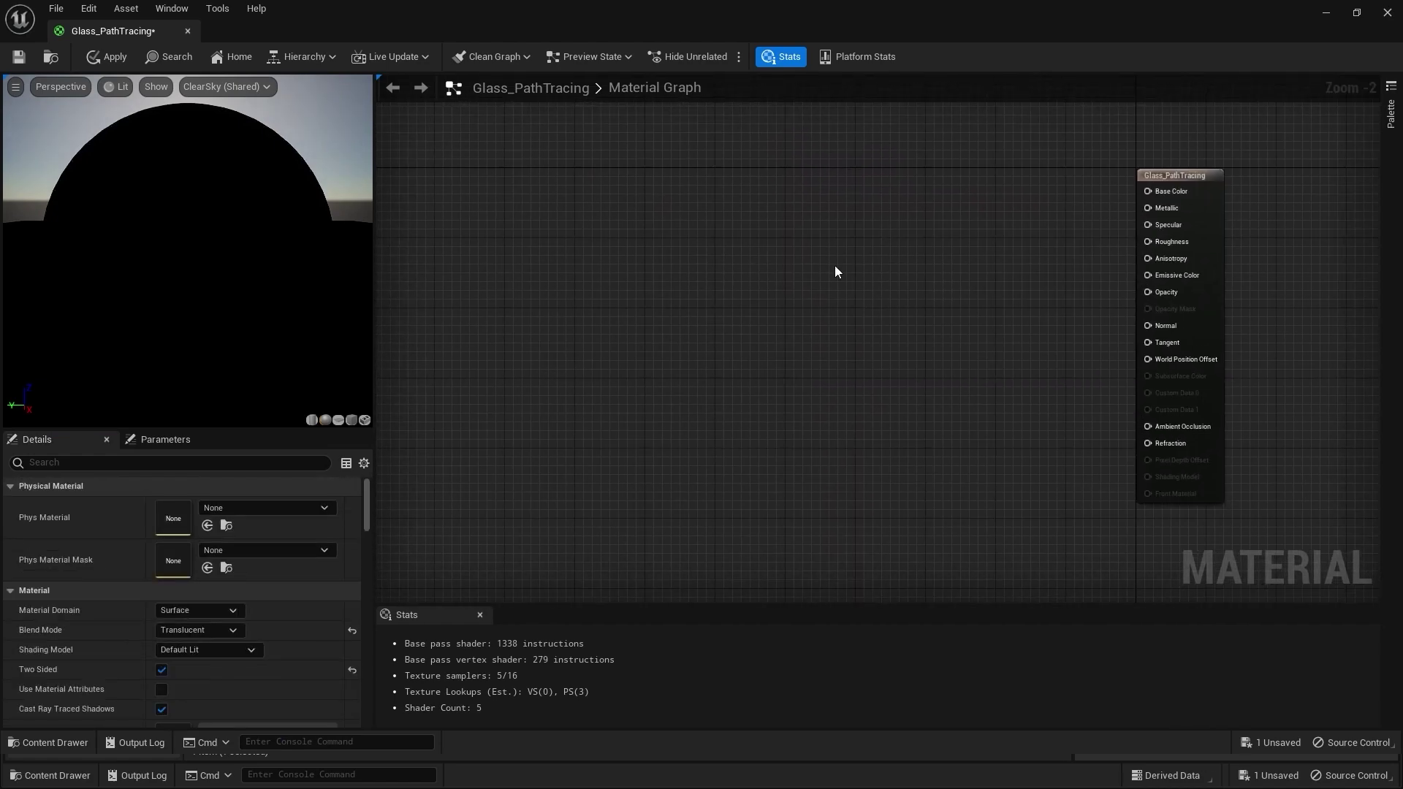
{"action": "right_click", "coordinate": [1172, 193]}
{"action": "left_click", "coordinate": [1257, 224]}
{"action": "left_click_drag", "start_coordinate": [1112, 209], "coordinate": [915, 174]}
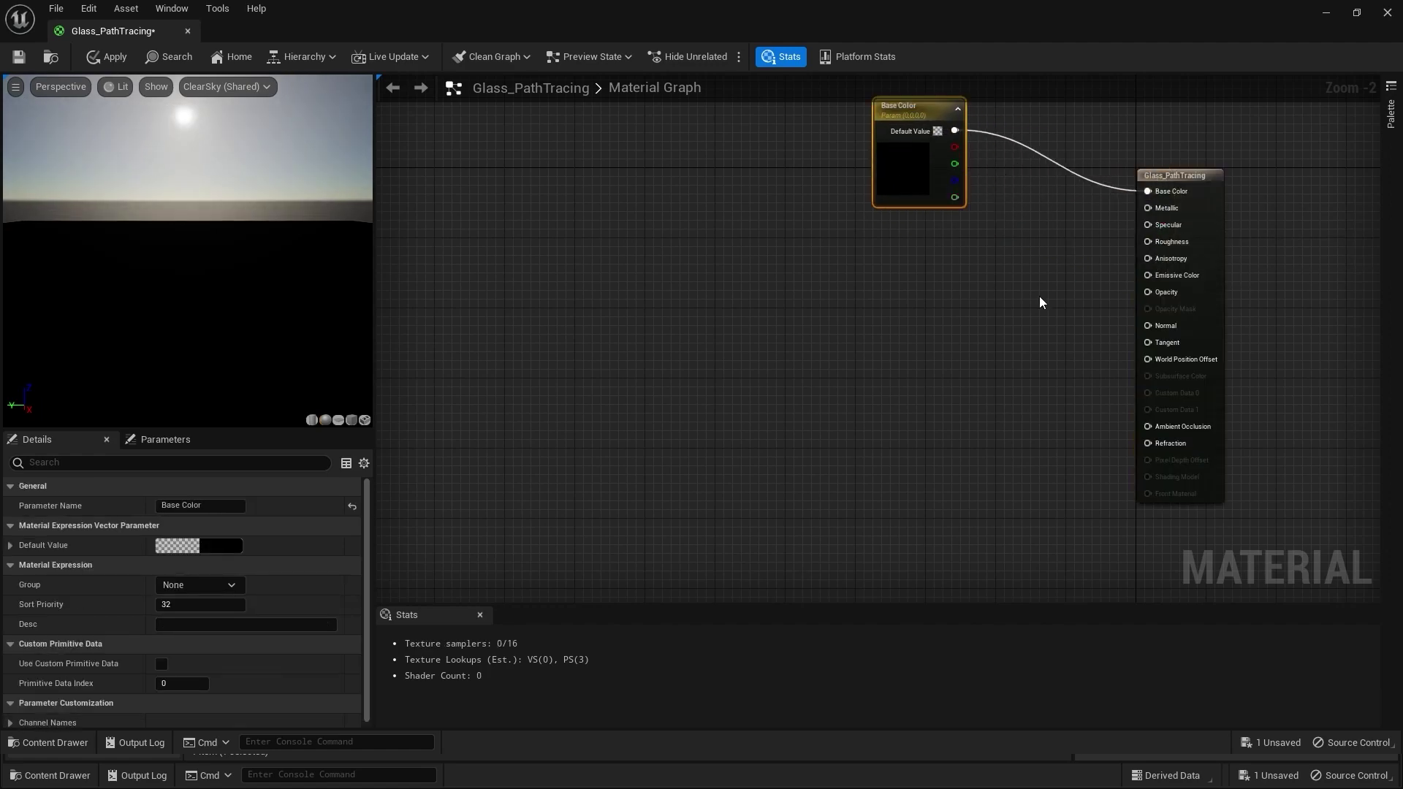
- Promote the material's Metallic input to a parameter and place its node directly below the Base Color node
{"action": "right_click_drag", "start_coordinate": [1039, 296], "coordinate": [1039, 320]}
{"action": "right_click", "coordinate": [1163, 235]}
{"action": "left_click", "coordinate": [1181, 271]}
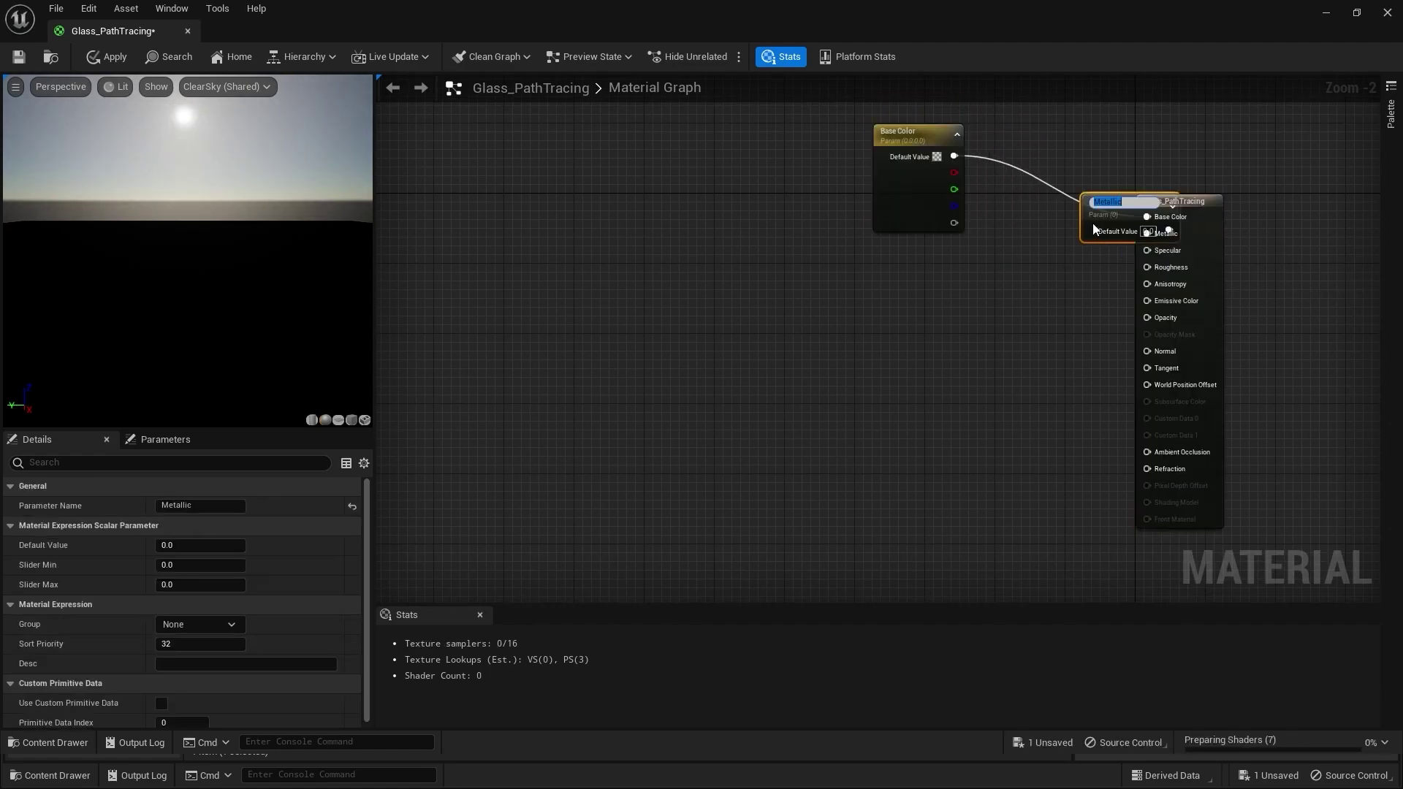
{"action": "left_click", "coordinate": [1096, 221]}
{"action": "left_click_drag", "start_coordinate": [1108, 221], "coordinate": [900, 270]}
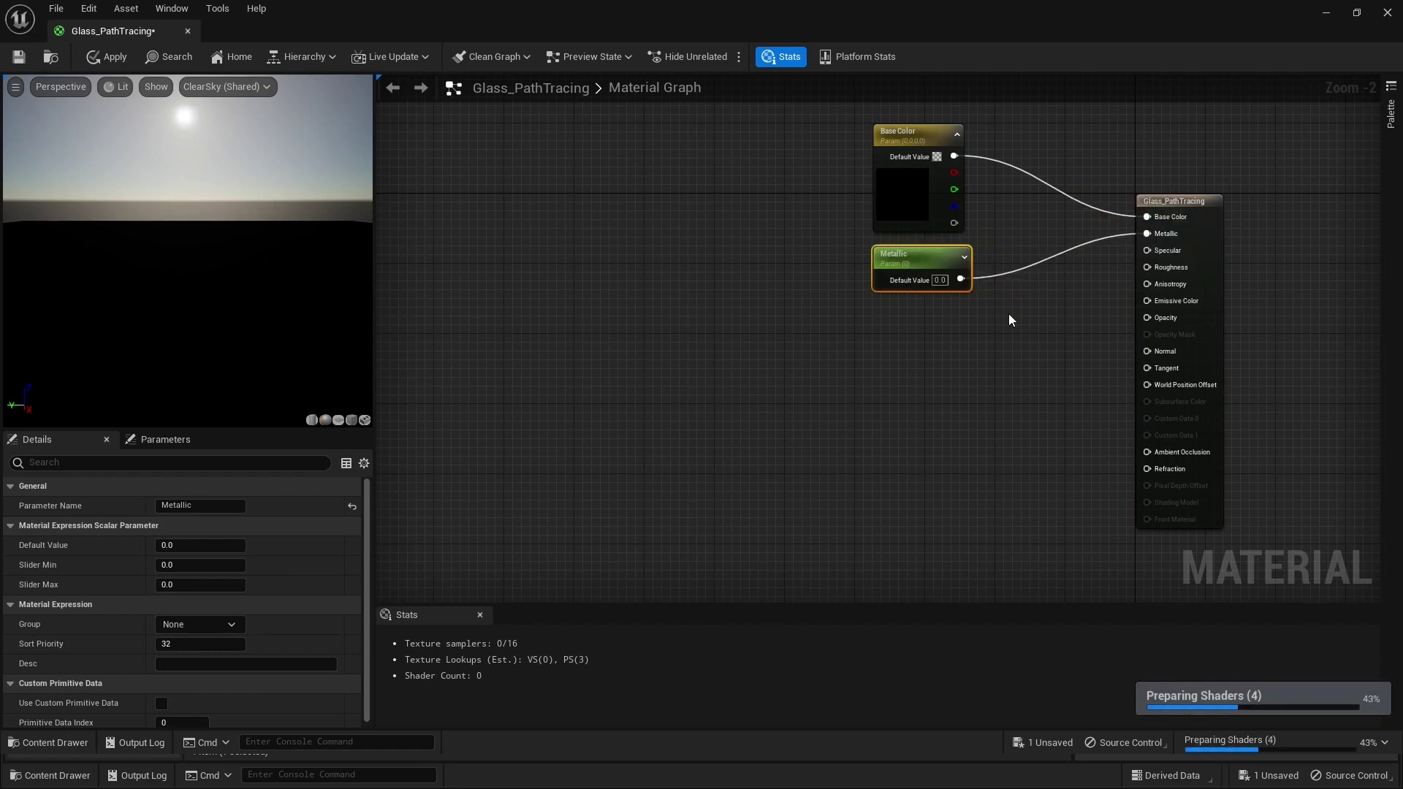
- Promote the Specular input to a parameter and place its node directly below the Metallic node
{"action": "right_click_drag", "start_coordinate": [1008, 315], "coordinate": [980, 286]}
{"action": "right_click", "coordinate": [1128, 221]}
{"action": "left_click", "coordinate": [1178, 252]}
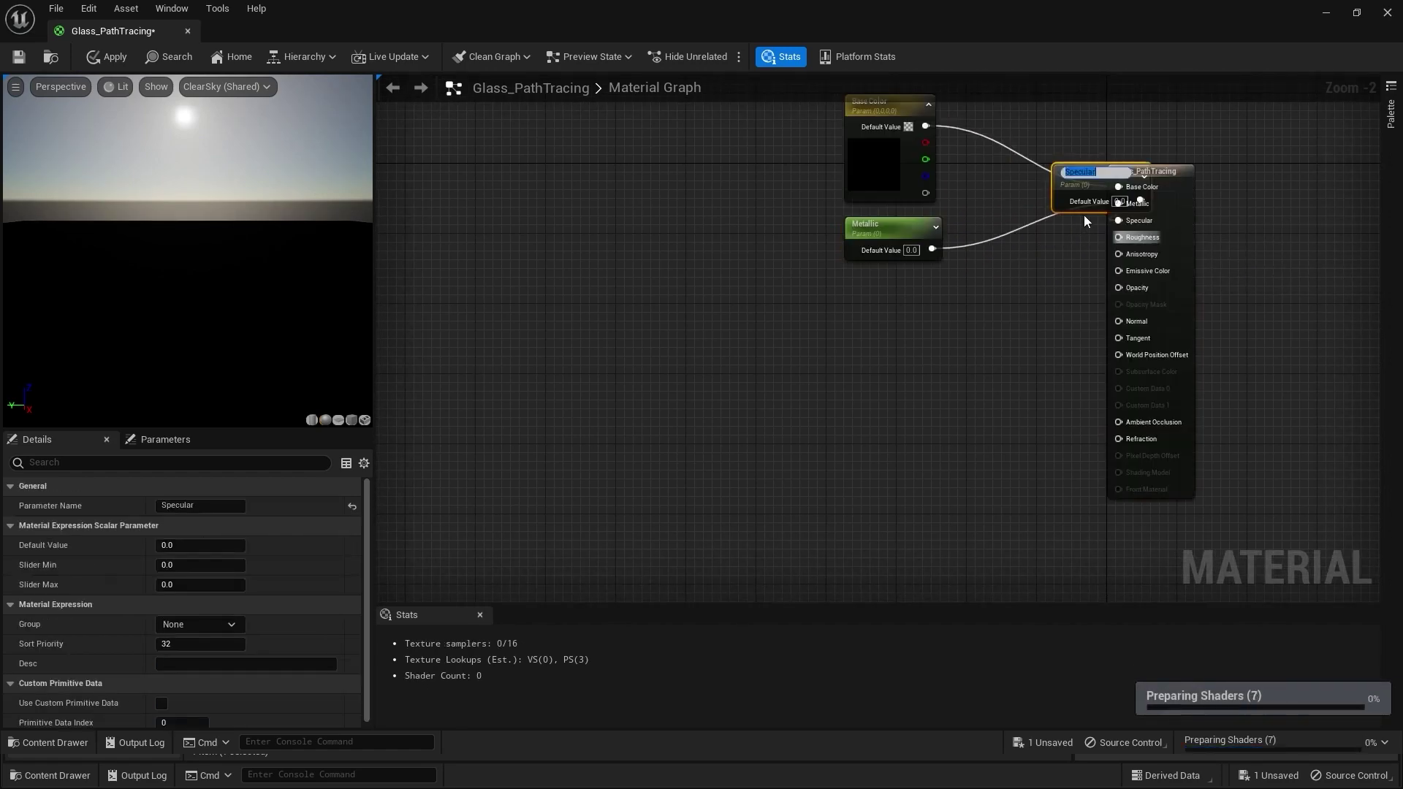
{"action": "left_click_drag", "start_coordinate": [1084, 215], "coordinate": [884, 288]}
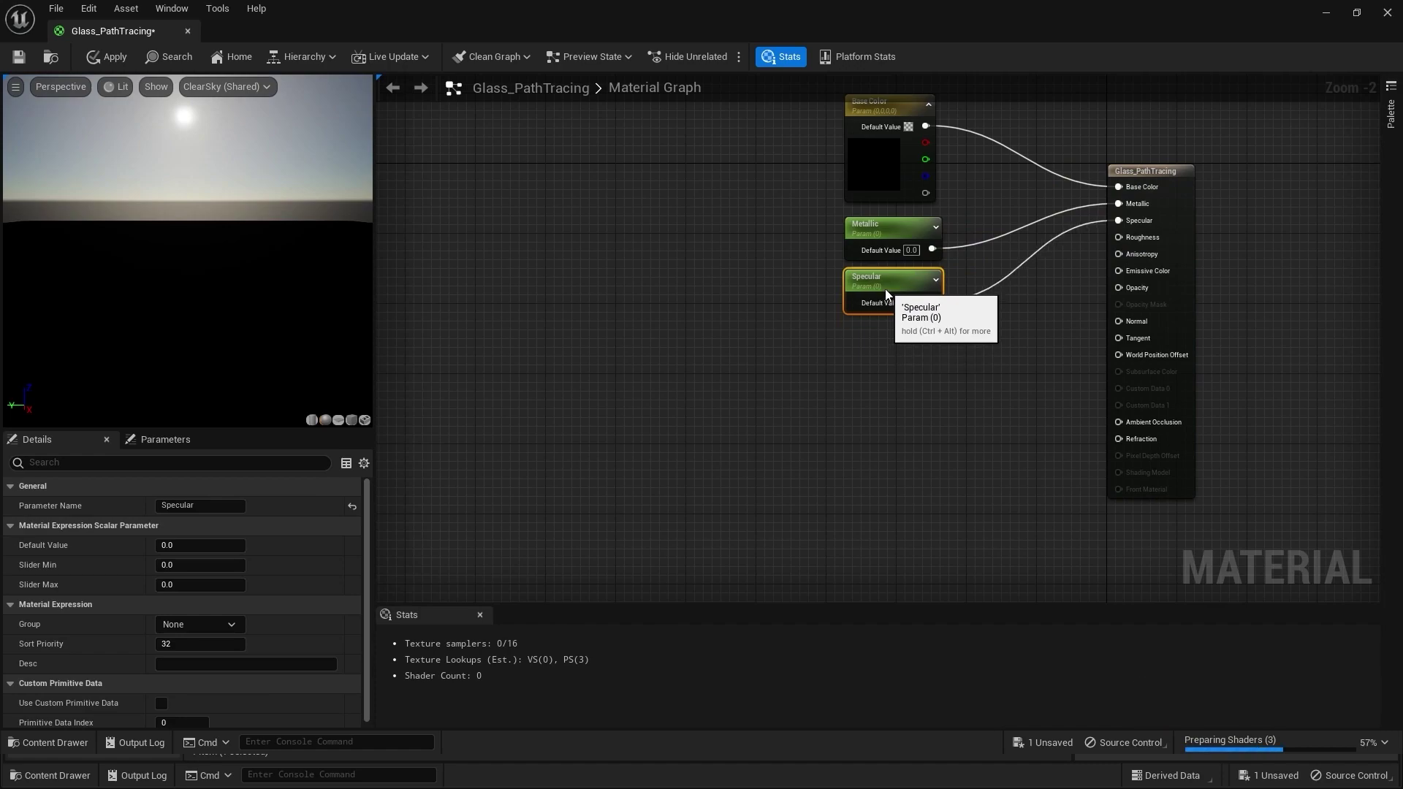
- Promote the Roughness input to a parameter and place its node directly below the Specular node
{"action": "right_click_drag", "start_coordinate": [983, 332], "coordinate": [973, 301]}
{"action": "left_click", "coordinate": [975, 300]}
{"action": "right_click", "coordinate": [1129, 207]}
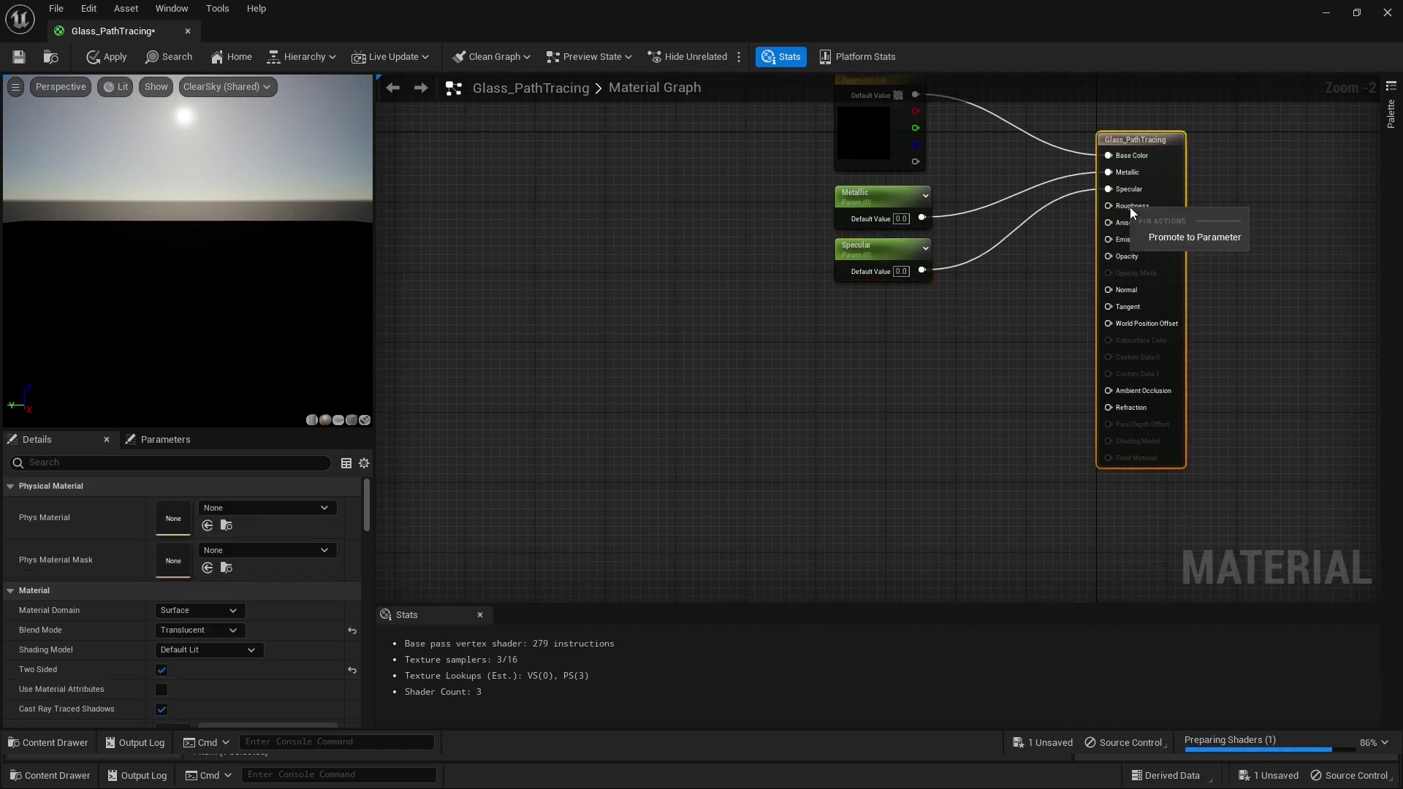
{"action": "left_click", "coordinate": [1194, 237]}
{"action": "left_click_drag", "start_coordinate": [1090, 145], "coordinate": [879, 304]}
- Promote the Opacity input to a parameter and place its node below the Roughness node
{"action": "right_click_drag", "start_coordinate": [969, 341], "coordinate": [958, 304]}
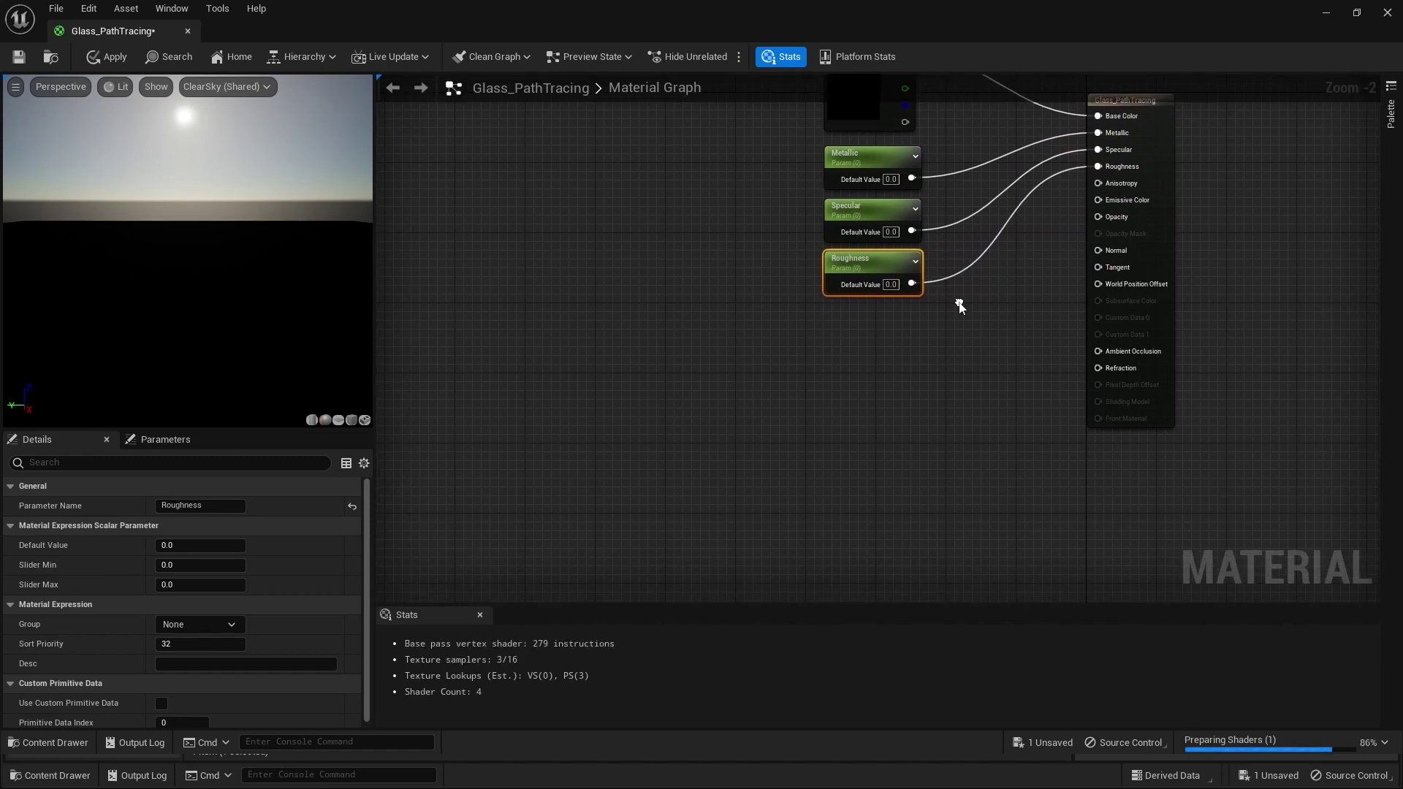
{"action": "left_click", "coordinate": [961, 304]}
{"action": "right_click_drag", "start_coordinate": [1096, 227], "coordinate": [1110, 243]}
{"action": "right_click", "coordinate": [1137, 234]}
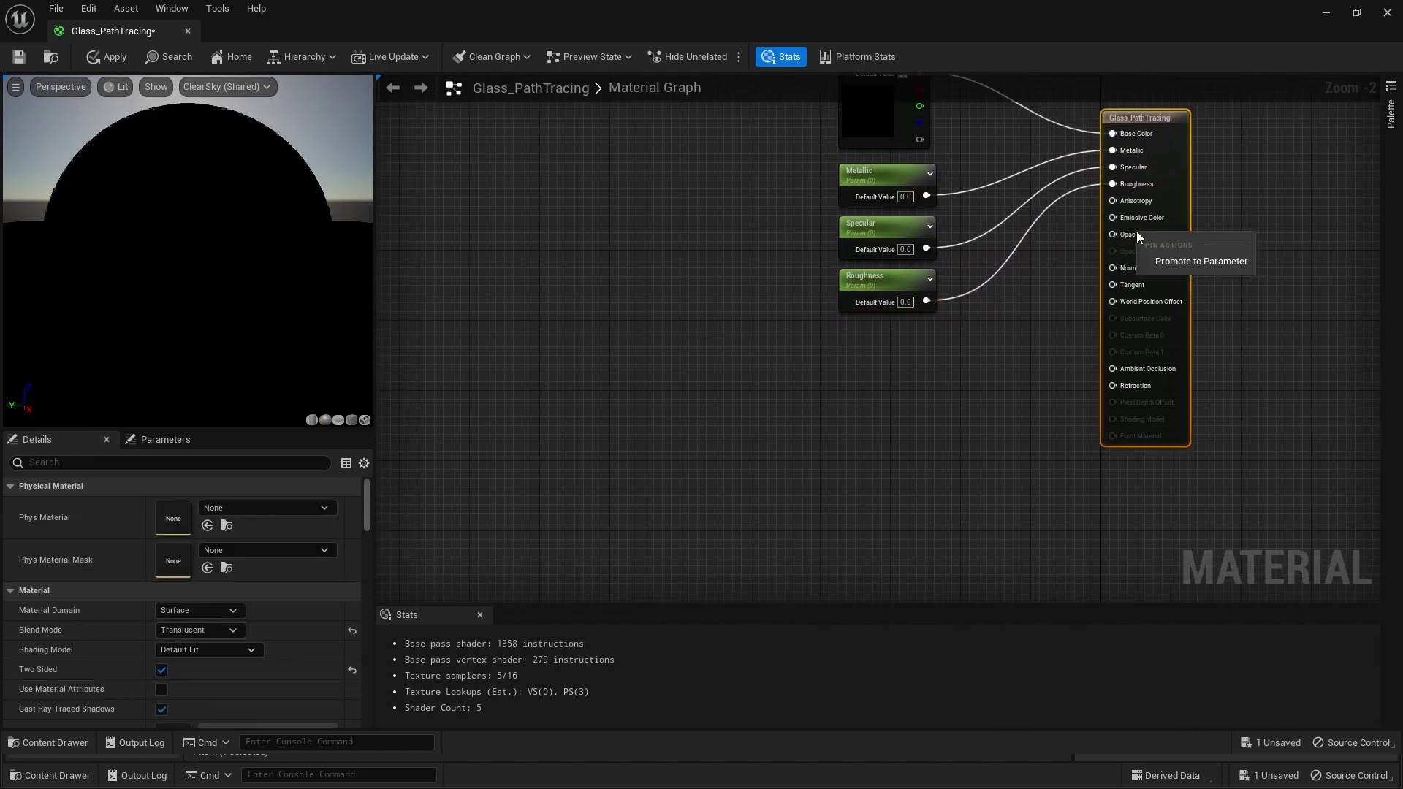
{"action": "left_click", "coordinate": [1178, 261]}
{"action": "left_click_drag", "start_coordinate": [1088, 153], "coordinate": [881, 356]}
- Promote the Refraction input to a parameter and place its node below the Opacity node
{"action": "right_click_drag", "start_coordinate": [1038, 374], "coordinate": [1008, 334]}
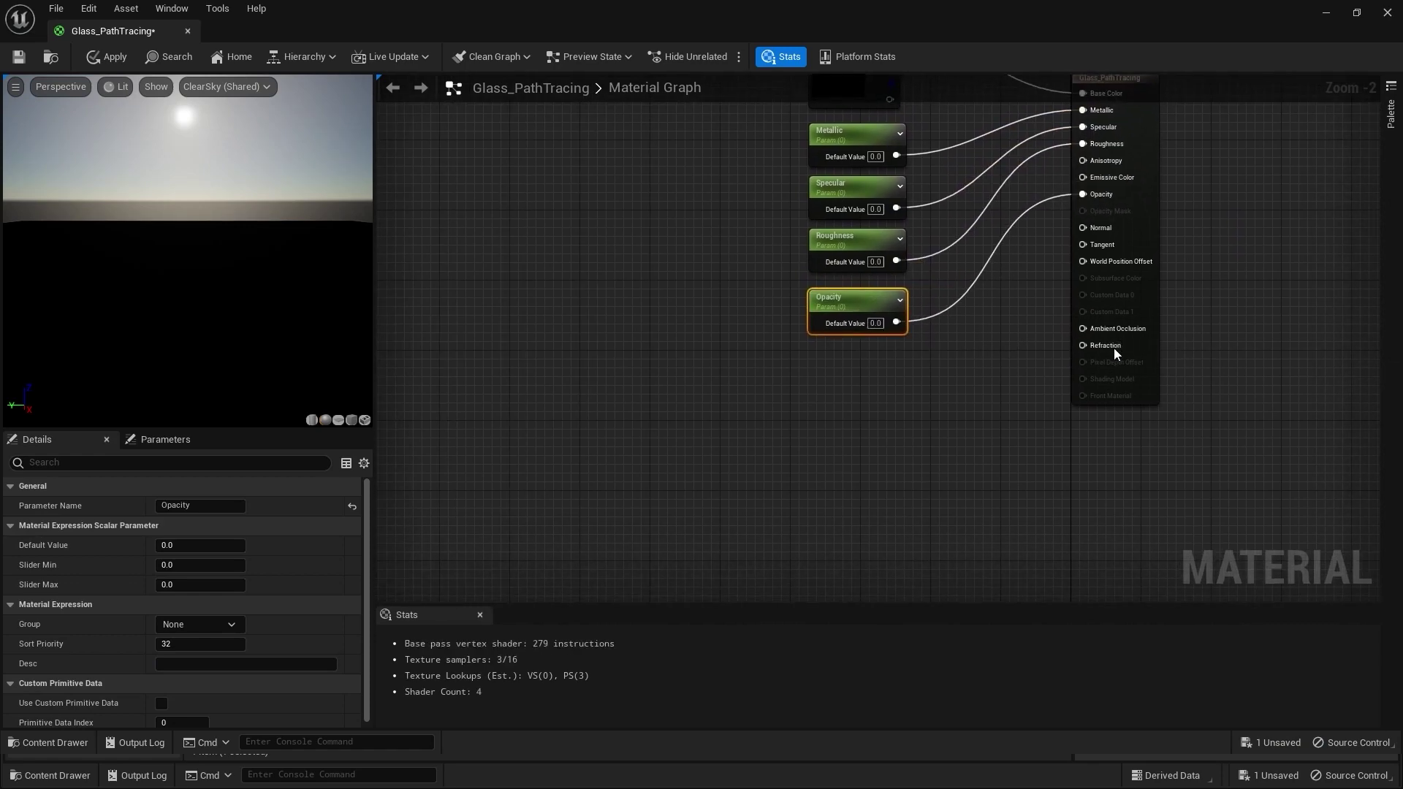
{"action": "right_click", "coordinate": [1114, 348]}
{"action": "left_click", "coordinate": [1164, 376]}
{"action": "right_click_drag", "start_coordinate": [1040, 199], "coordinate": [1070, 307]}
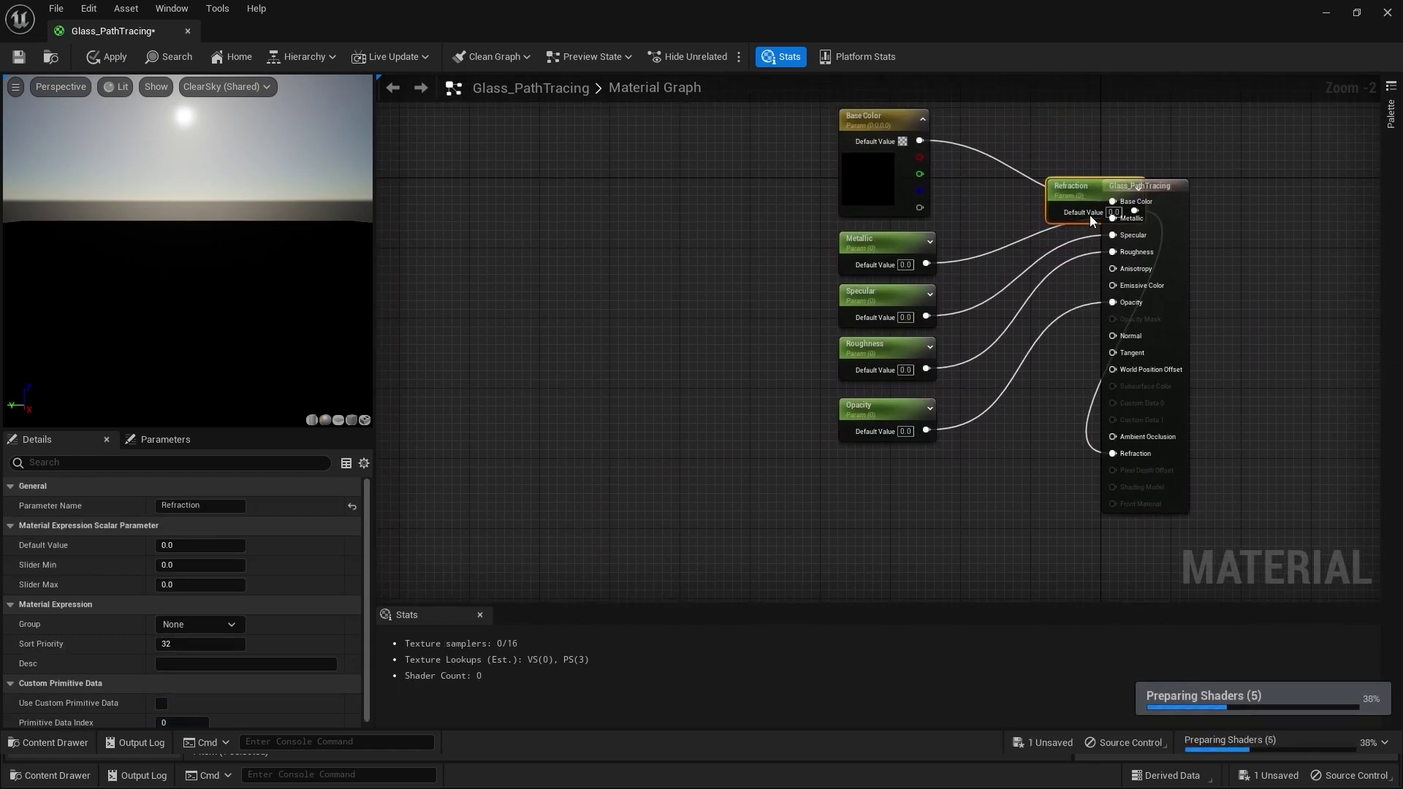
{"action": "left_click_drag", "start_coordinate": [1094, 198], "coordinate": [891, 475]}
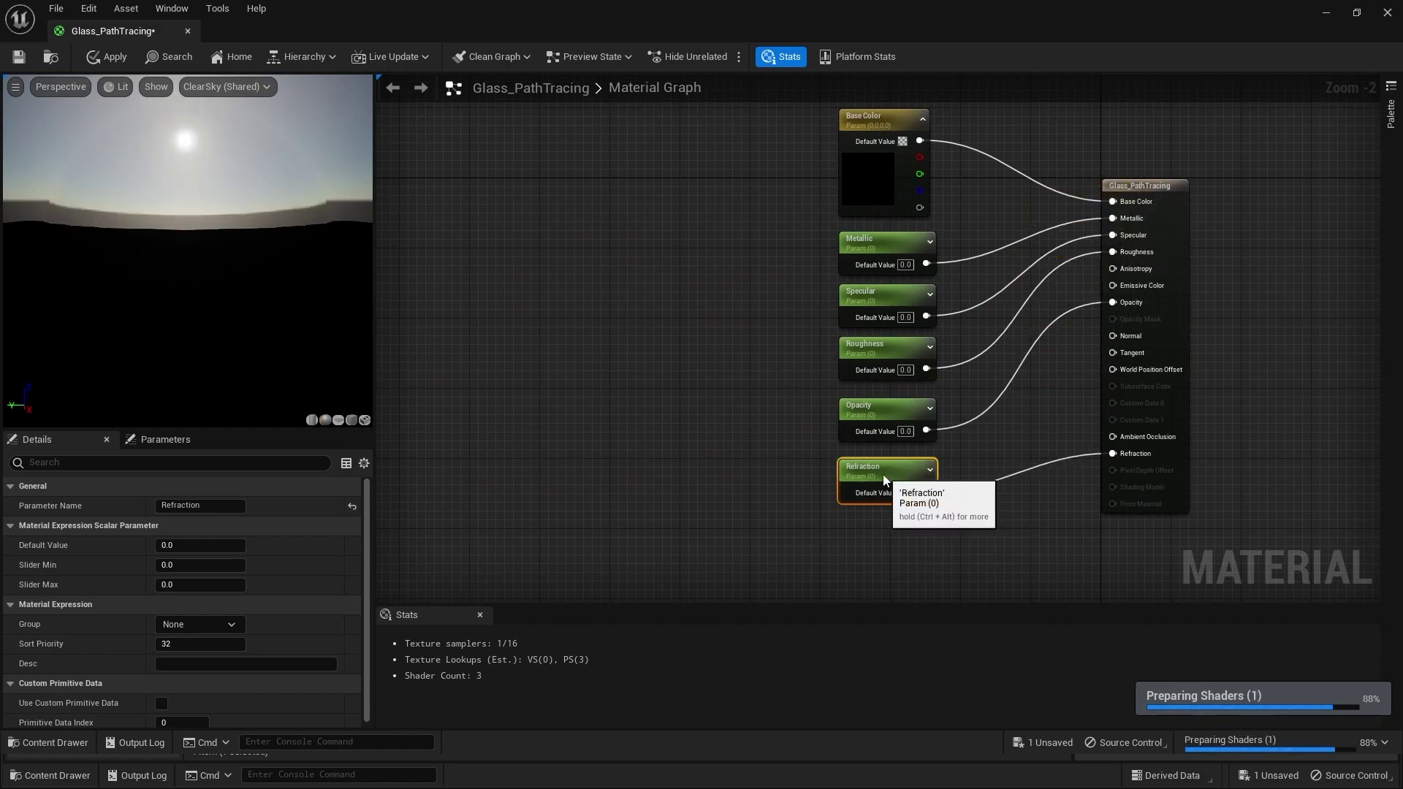
{"action": "left_click", "coordinate": [748, 325]}
{"action": "right_click_drag", "start_coordinate": [747, 322], "coordinate": [713, 355]}
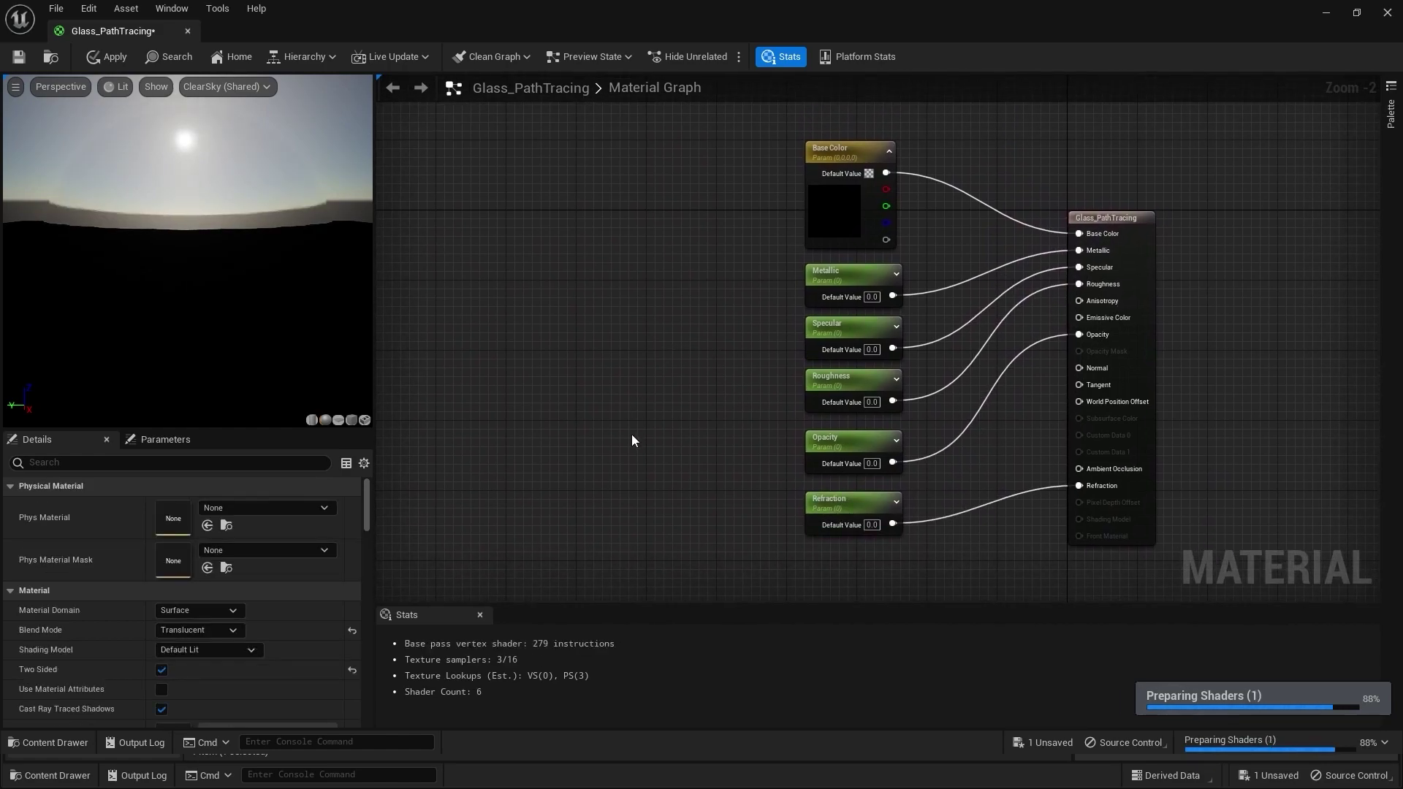
- Rename the Refraction parameter node to IOR
{"action": "right_click_drag", "start_coordinate": [629, 408], "coordinate": [619, 350]}
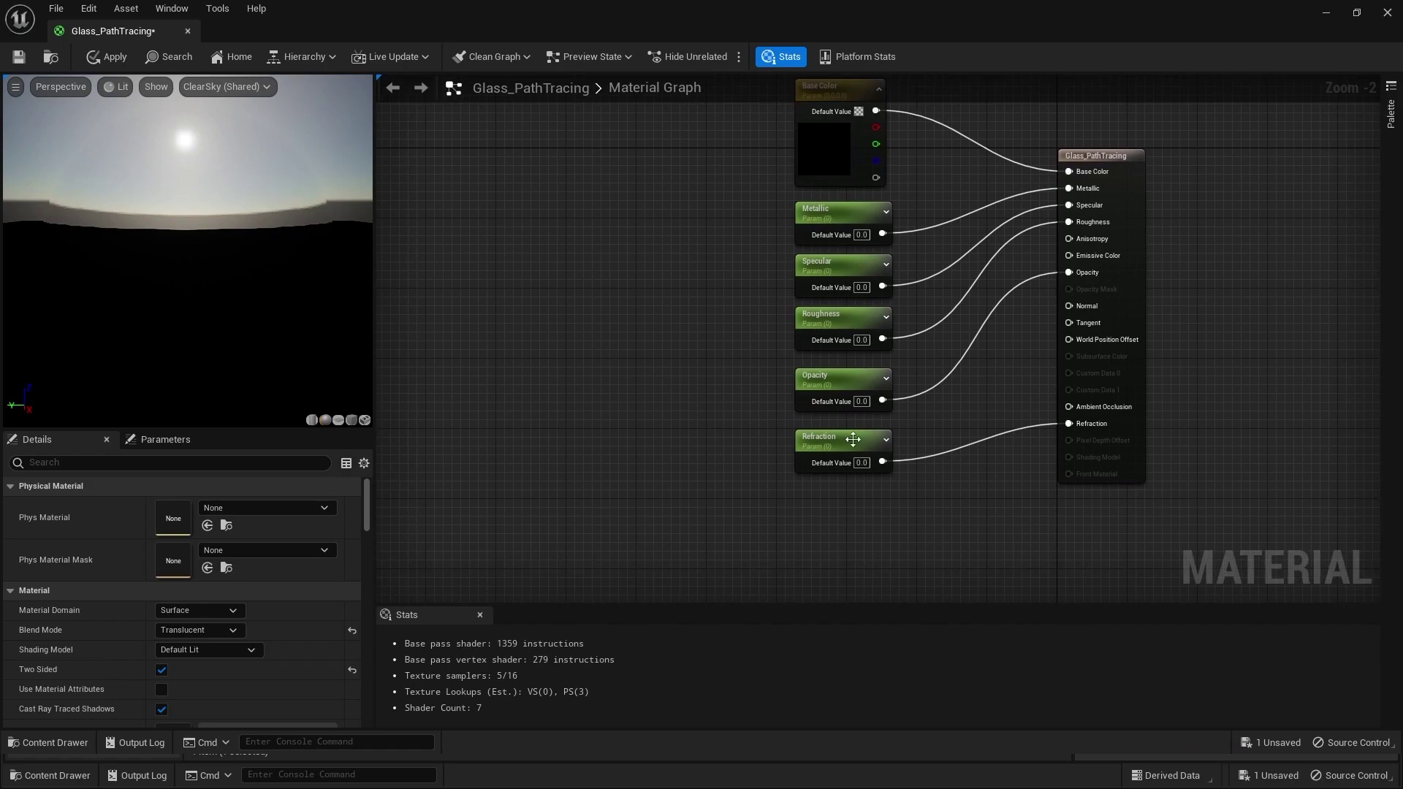
{"action": "left_click", "coordinate": [827, 441]}
{"action": "right_click", "coordinate": [826, 441]}
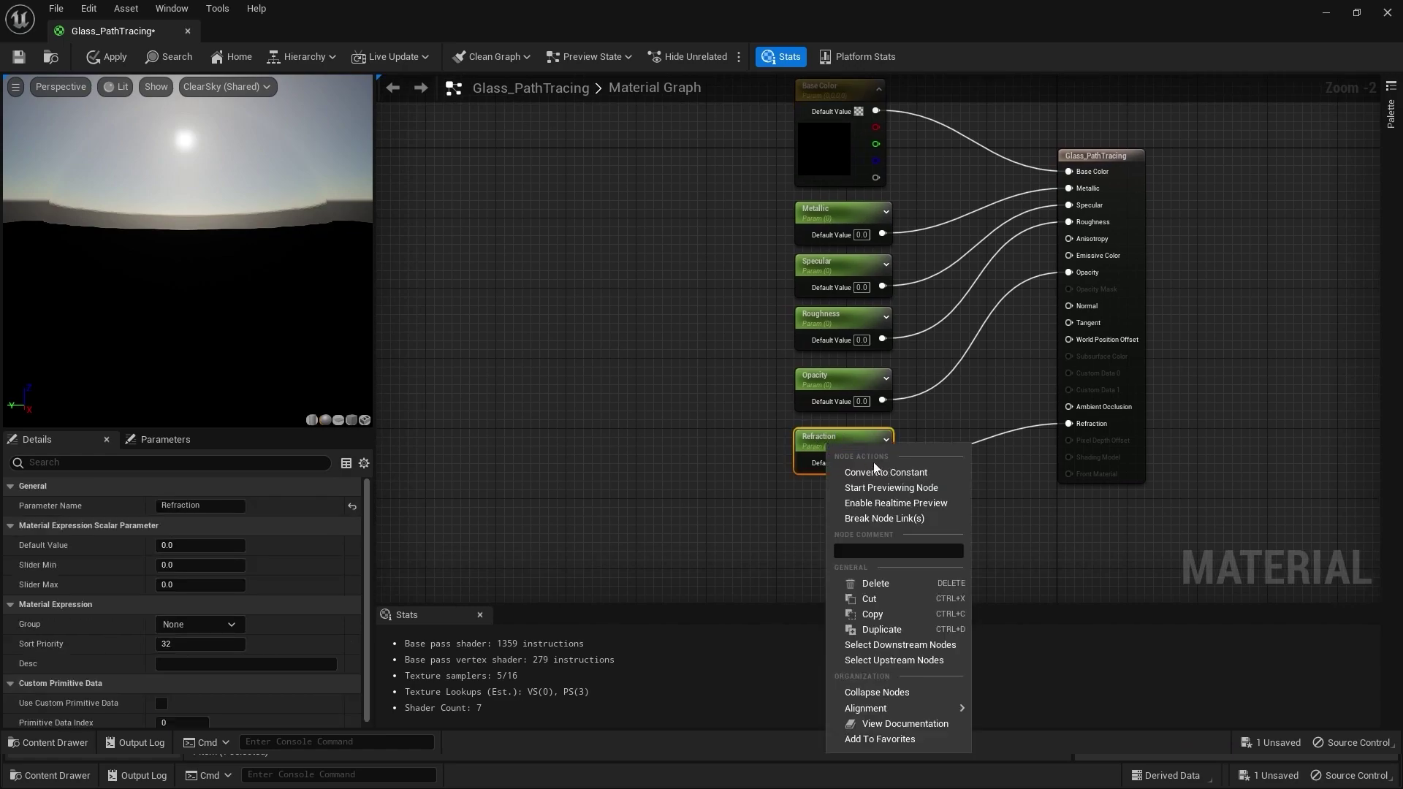
{"action": "key", "text": "Escape"}
{"action": "key", "text": "F2"}
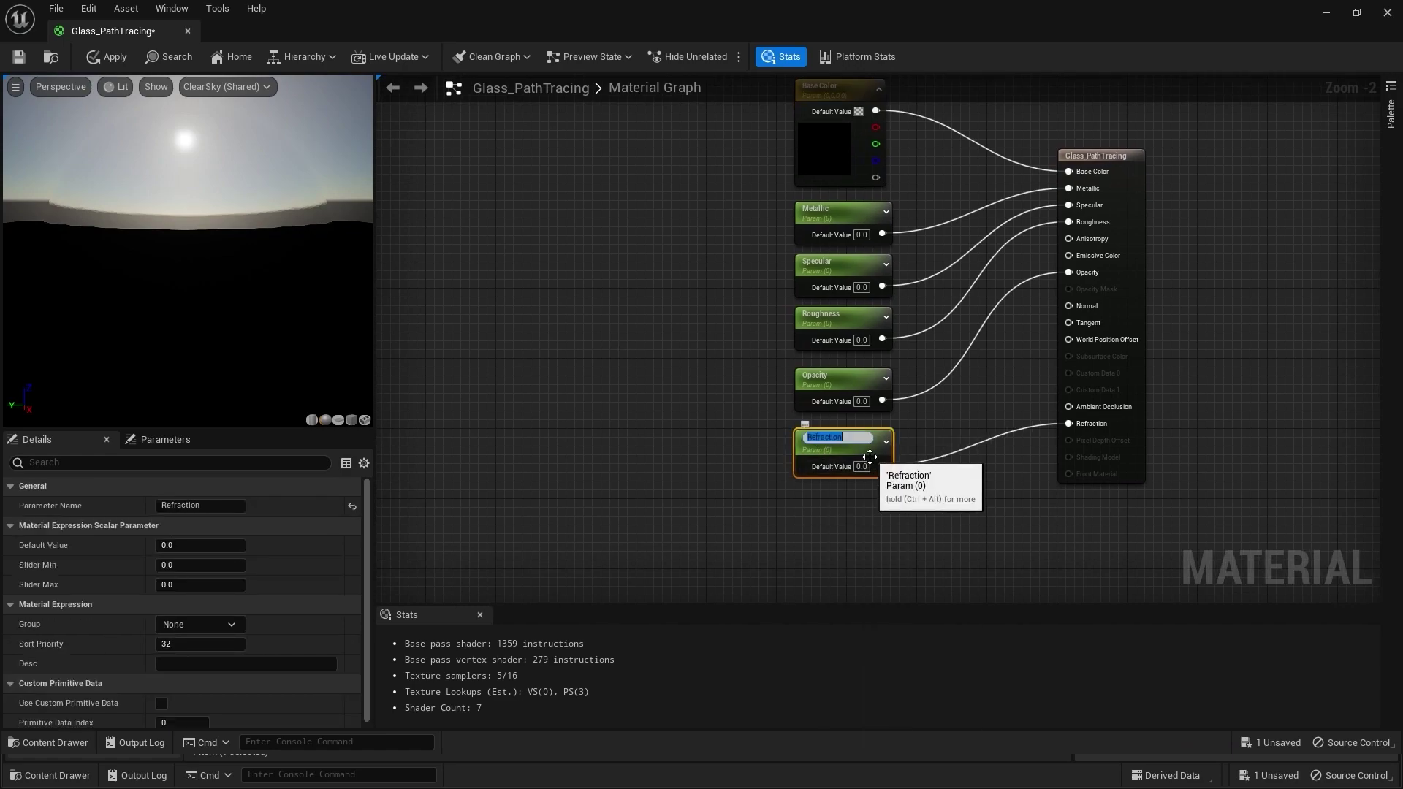
{"action": "type", "text": "IOR"}
{"action": "key", "text": "Return"}
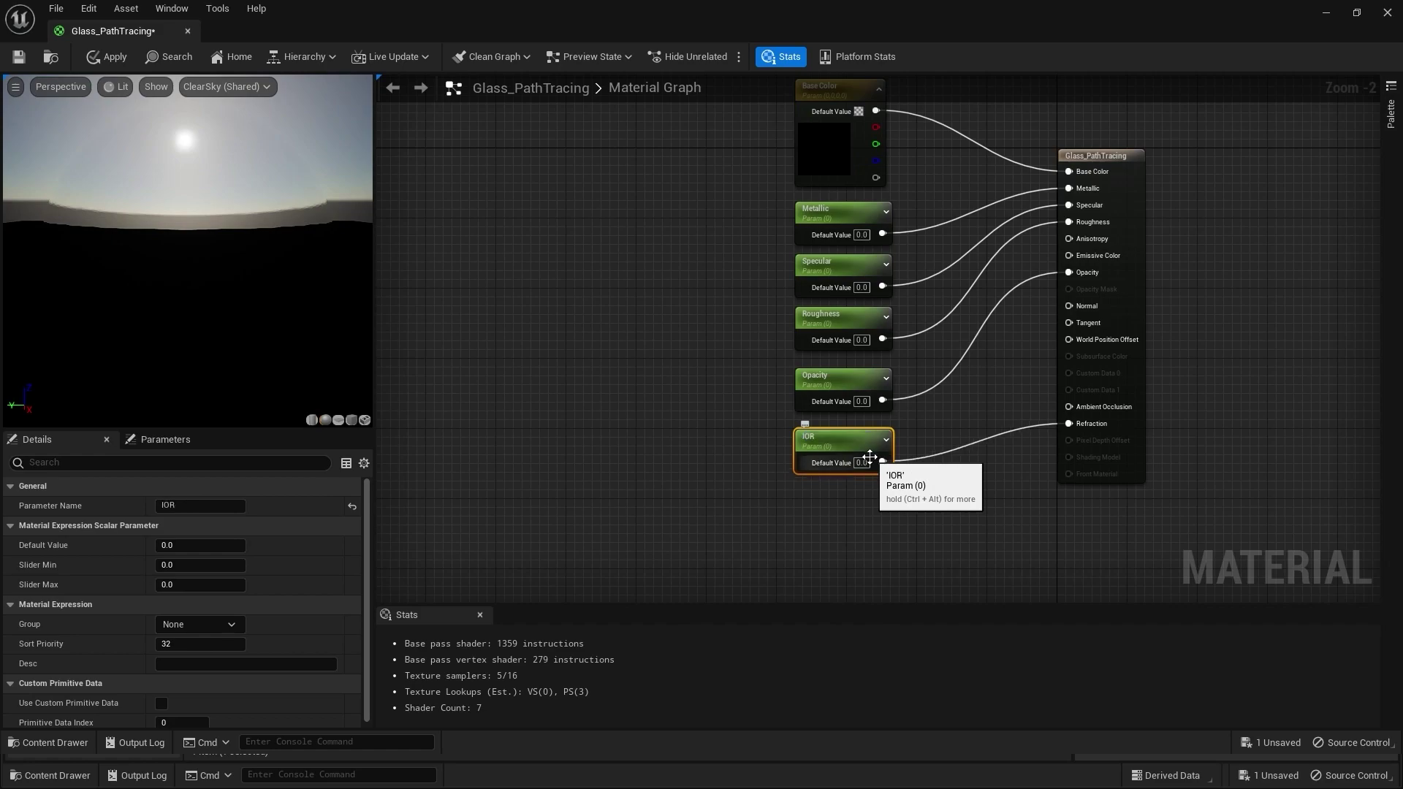
{"action": "left_click", "coordinate": [597, 279]}
{"action": "right_click_drag", "start_coordinate": [597, 279], "coordinate": [602, 328]}
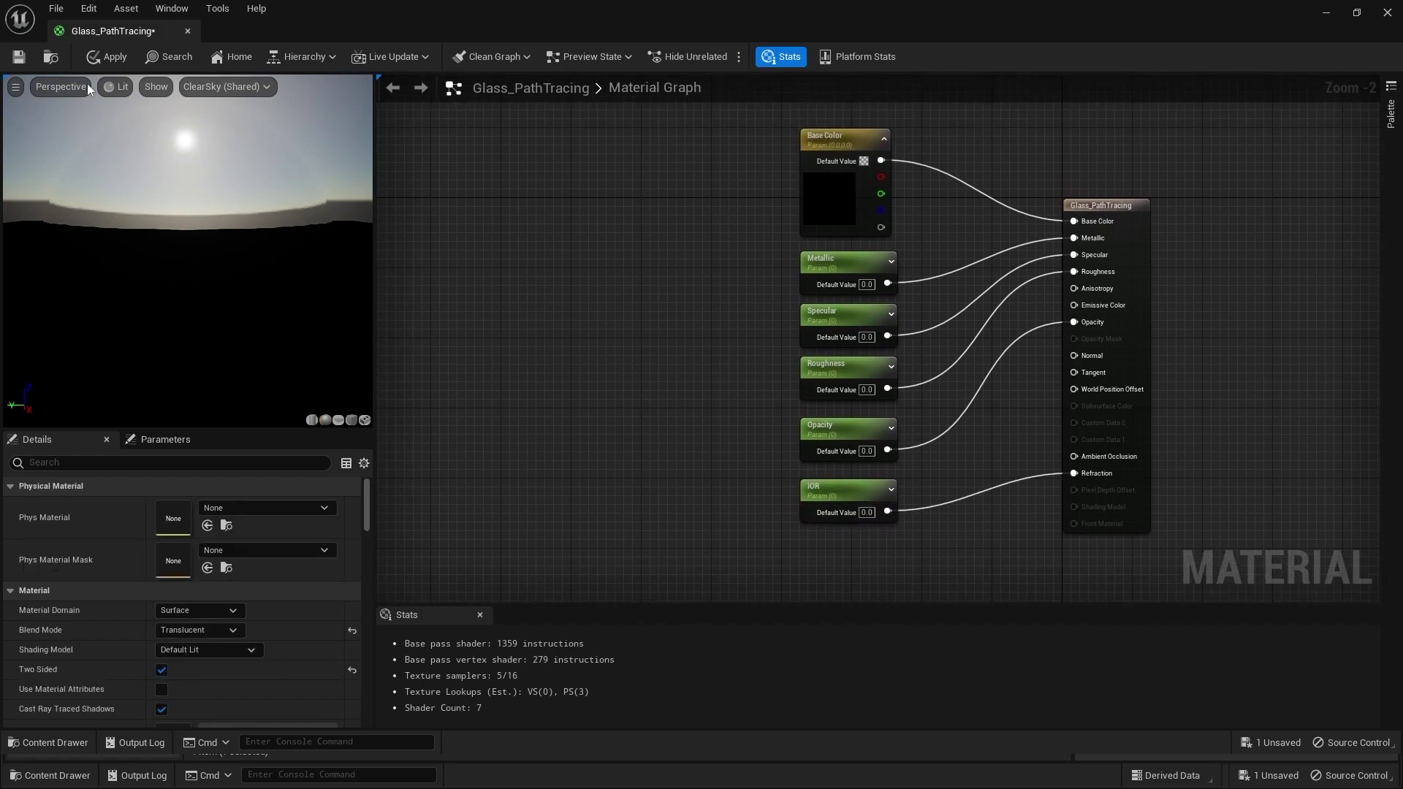
- Apply the material changes, minimize the material editor and create a material instance from Glass_PathTracing
{"action": "left_click", "coordinate": [107, 58]}
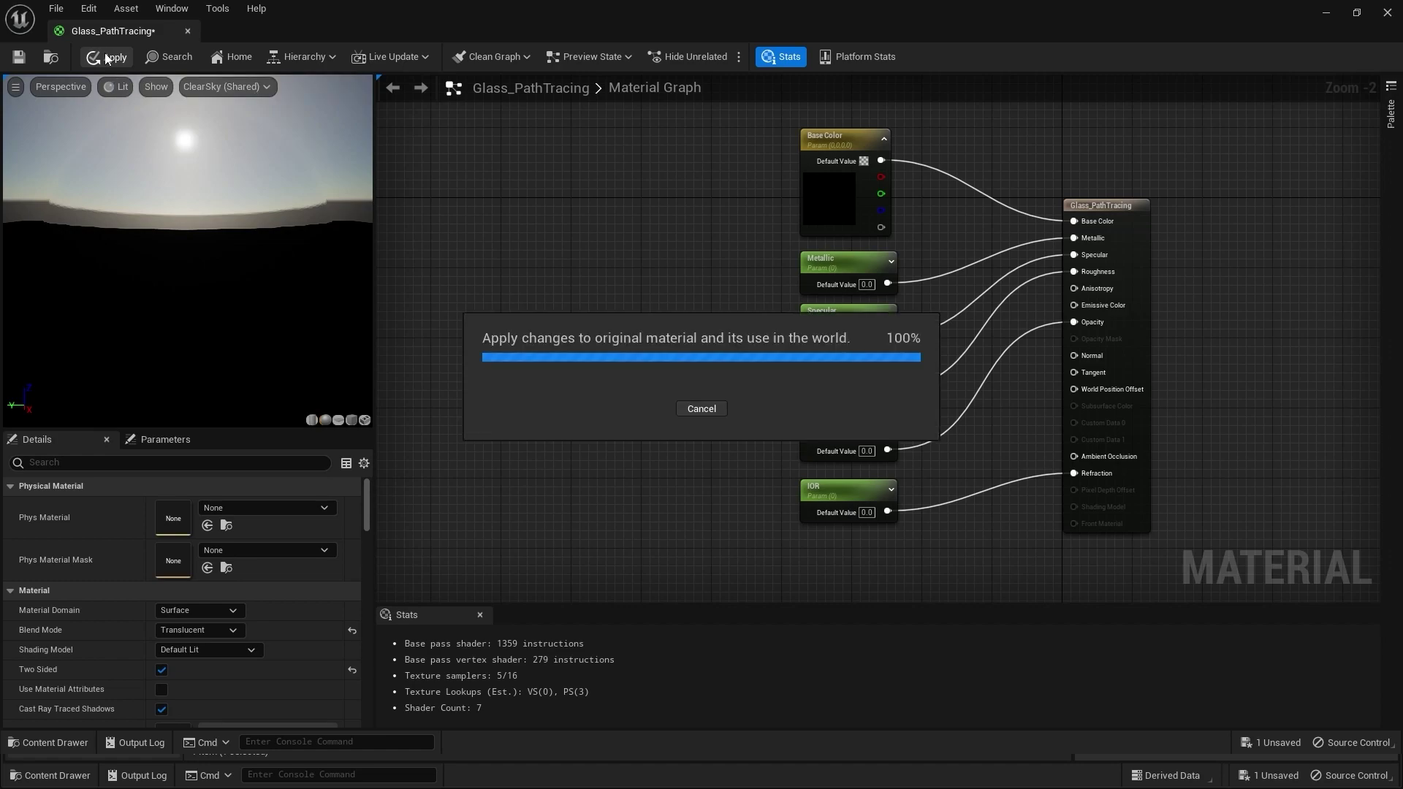
{"action": "left_click", "coordinate": [1326, 13]}
{"action": "right_click", "coordinate": [234, 643]}
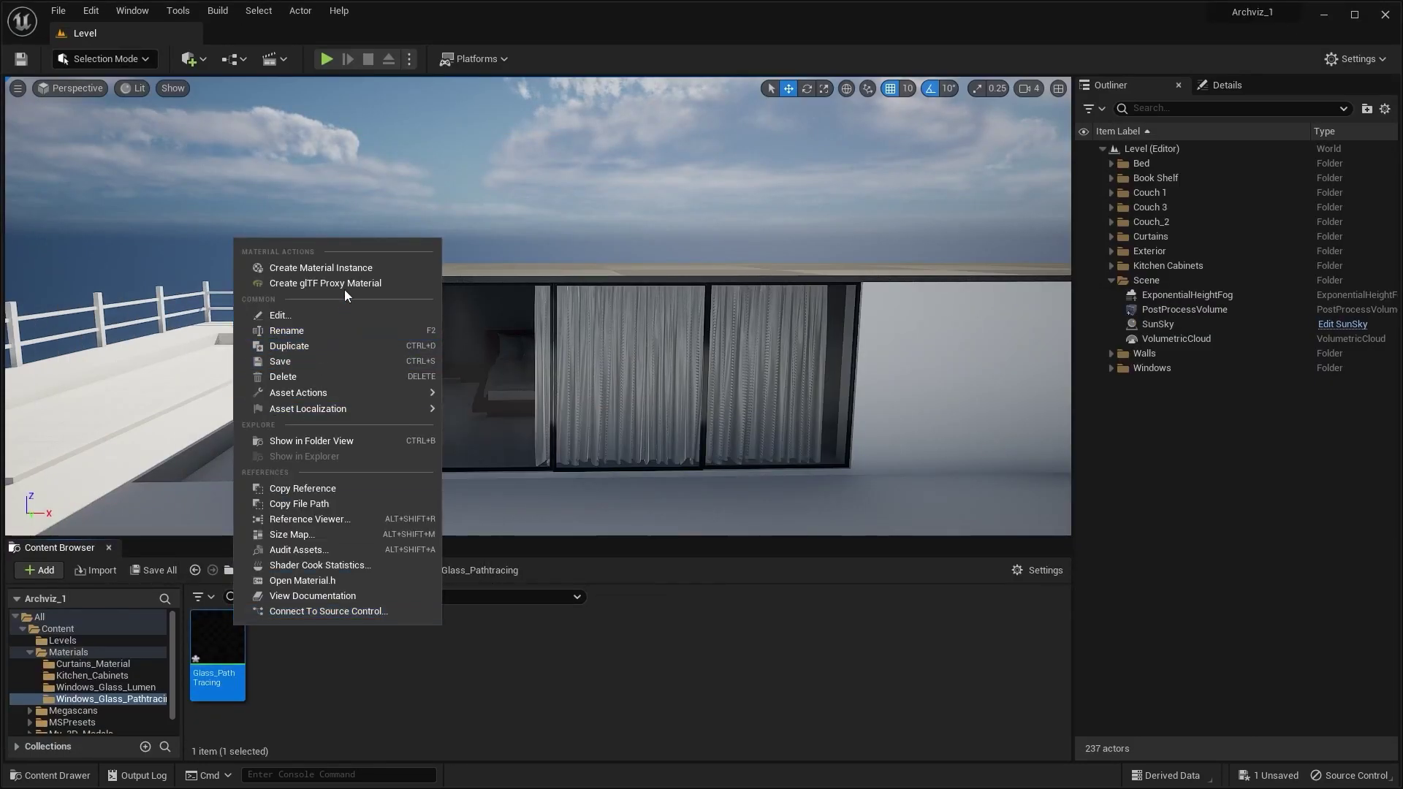
{"action": "left_click", "coordinate": [358, 268]}
- Assign the Glass_PathTracing_Inst material instance to the glass panes of the house's window front
{"action": "right_click_drag", "start_coordinate": [454, 423], "coordinate": [453, 422]}
{"action": "left_click_drag", "start_coordinate": [280, 643], "coordinate": [344, 438]}
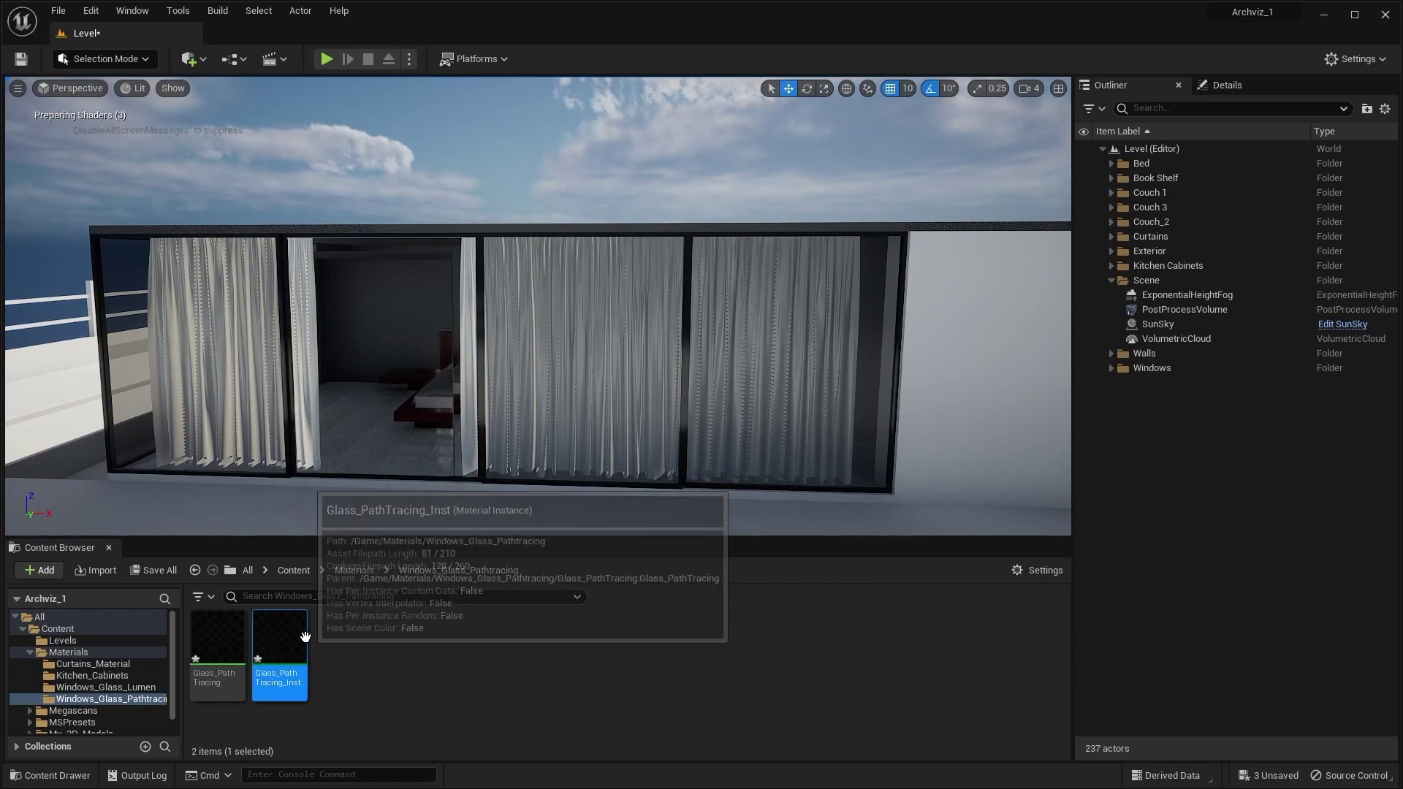
{"action": "left_click_drag", "start_coordinate": [306, 636], "coordinate": [539, 385]}
{"action": "right_click_drag", "start_coordinate": [505, 414], "coordinate": [504, 414]}
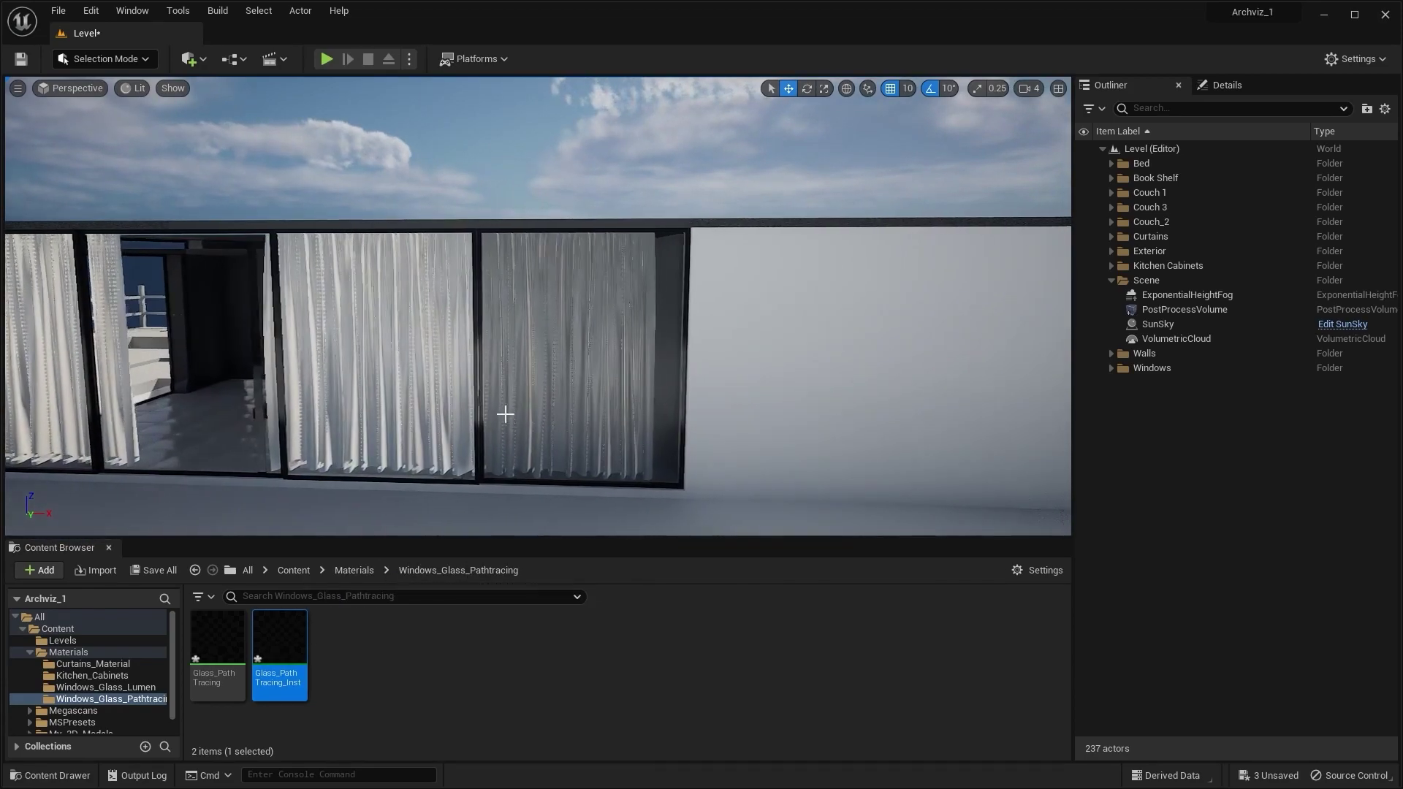
{"action": "left_click_drag", "start_coordinate": [296, 662], "coordinate": [540, 409]}
{"action": "right_click_drag", "start_coordinate": [541, 409], "coordinate": [540, 409]}
{"action": "left_click_drag", "start_coordinate": [280, 654], "coordinate": [364, 321]}
{"action": "right_click_drag", "start_coordinate": [445, 363], "coordinate": [350, 368]}
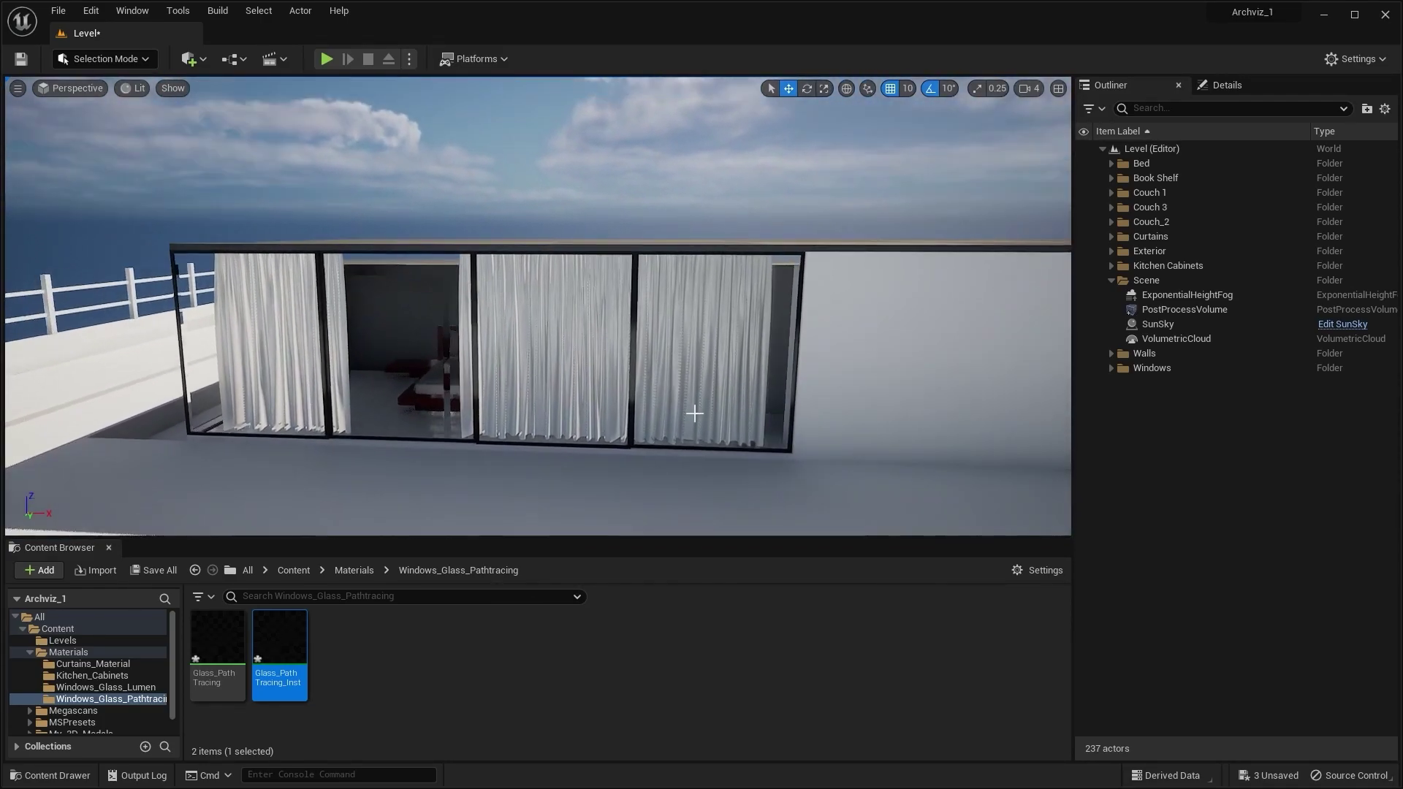
- Open Glass_PathTracing_Inst in a floating window and enable the IOR, Metallic, Opacity, Roughness, Specular and Base Color overrides
{"action": "double_click", "coordinate": [303, 627]}
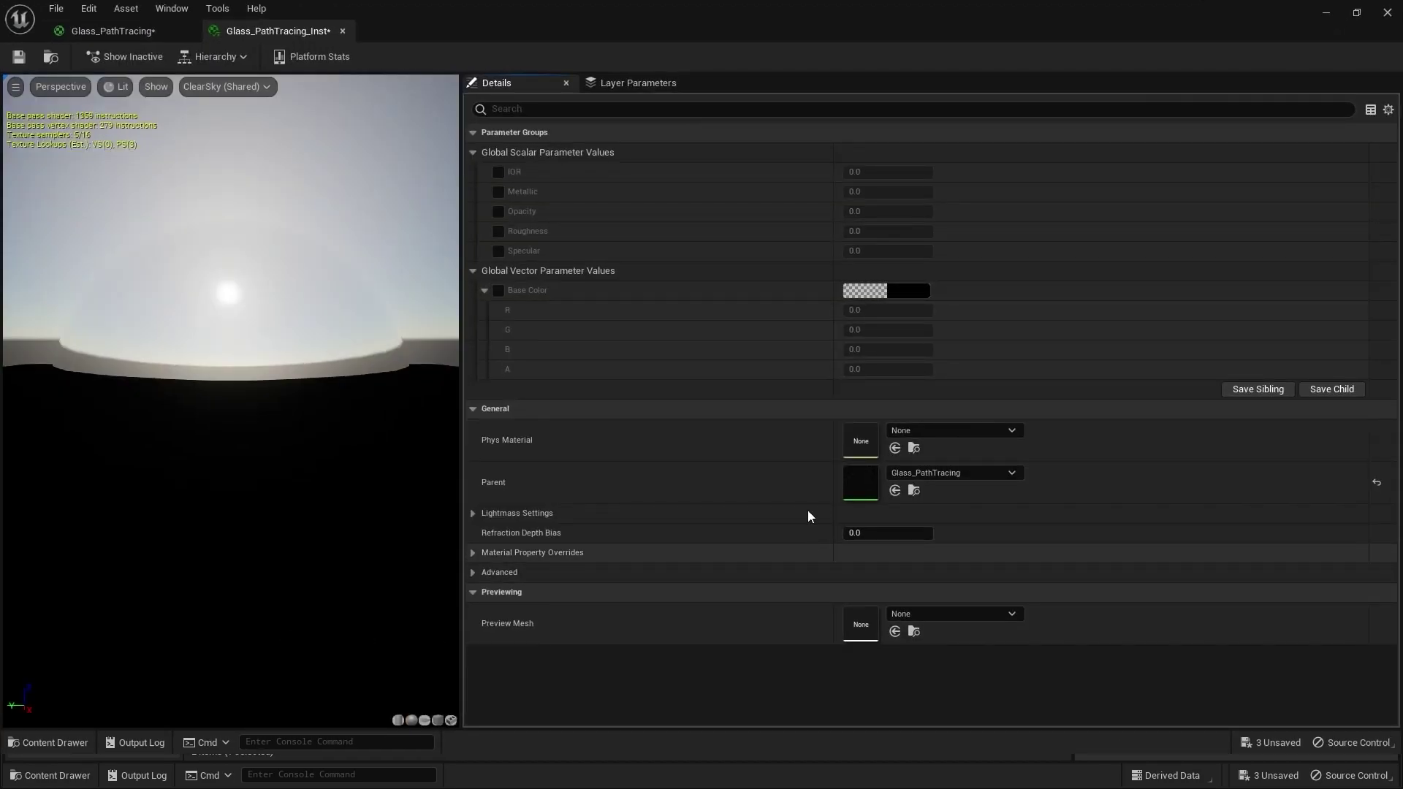
{"action": "double_click", "coordinate": [833, 34]}
{"action": "left_click", "coordinate": [910, 290]}
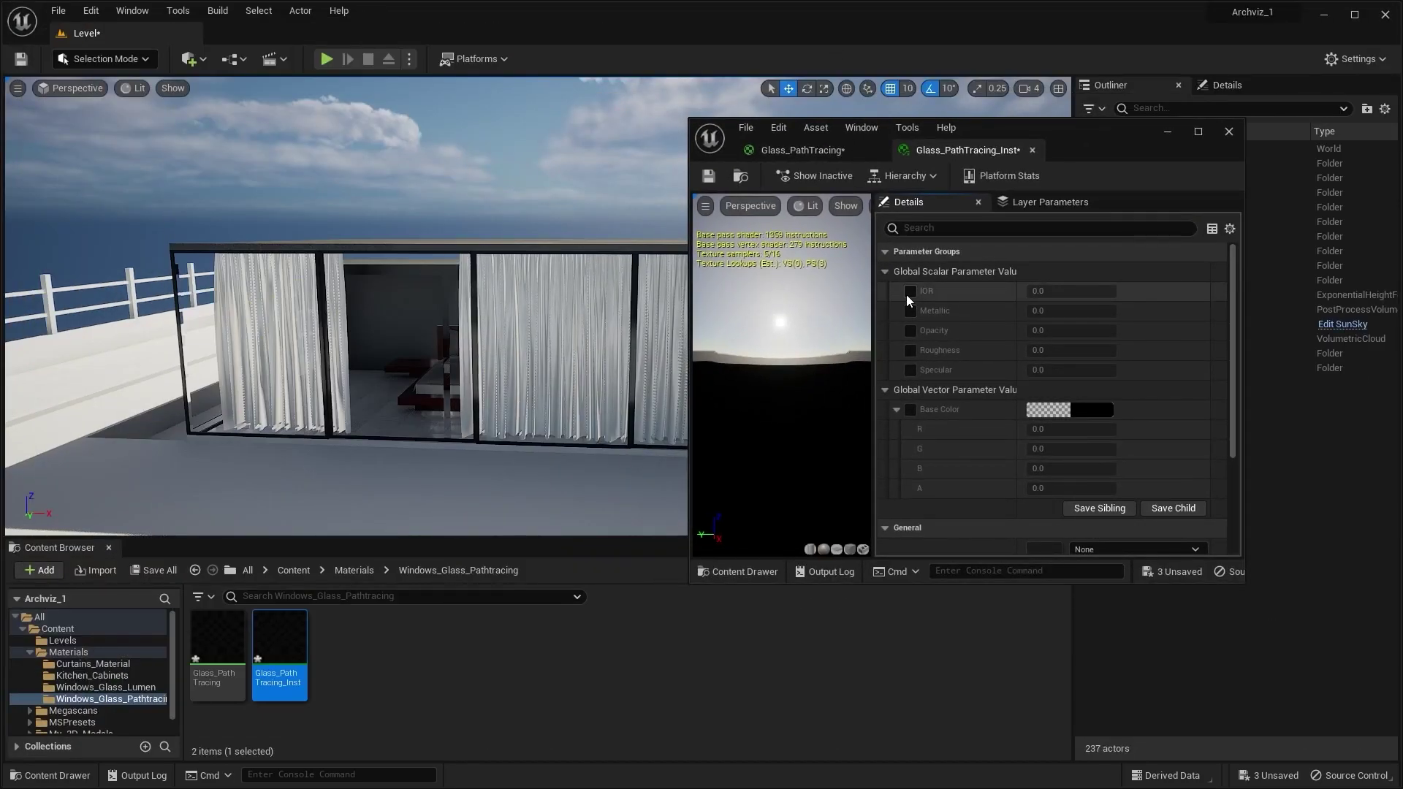
{"action": "left_click", "coordinate": [910, 310]}
{"action": "left_click", "coordinate": [909, 331]}
{"action": "left_click", "coordinate": [910, 350]}
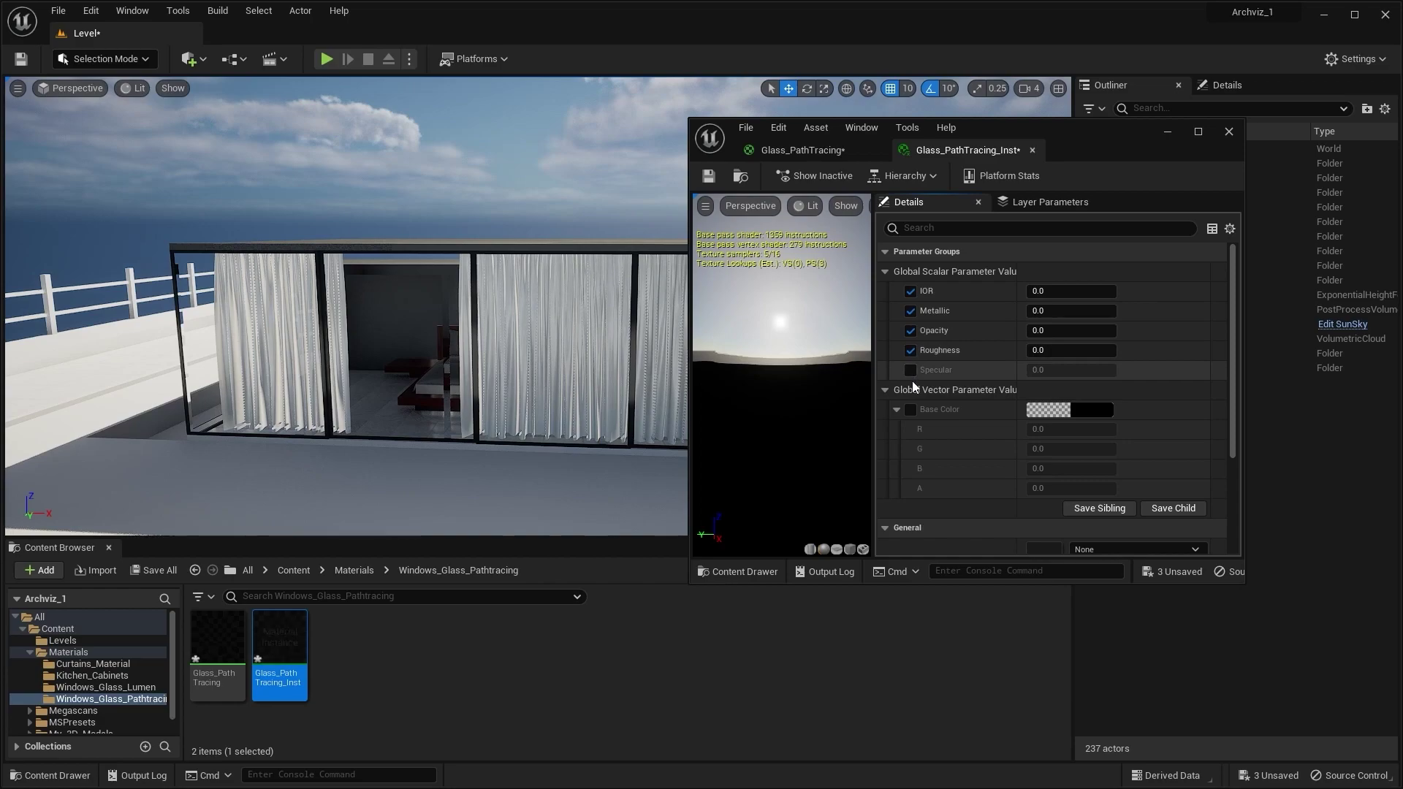
{"action": "left_click", "coordinate": [911, 370]}
{"action": "left_click", "coordinate": [911, 409]}
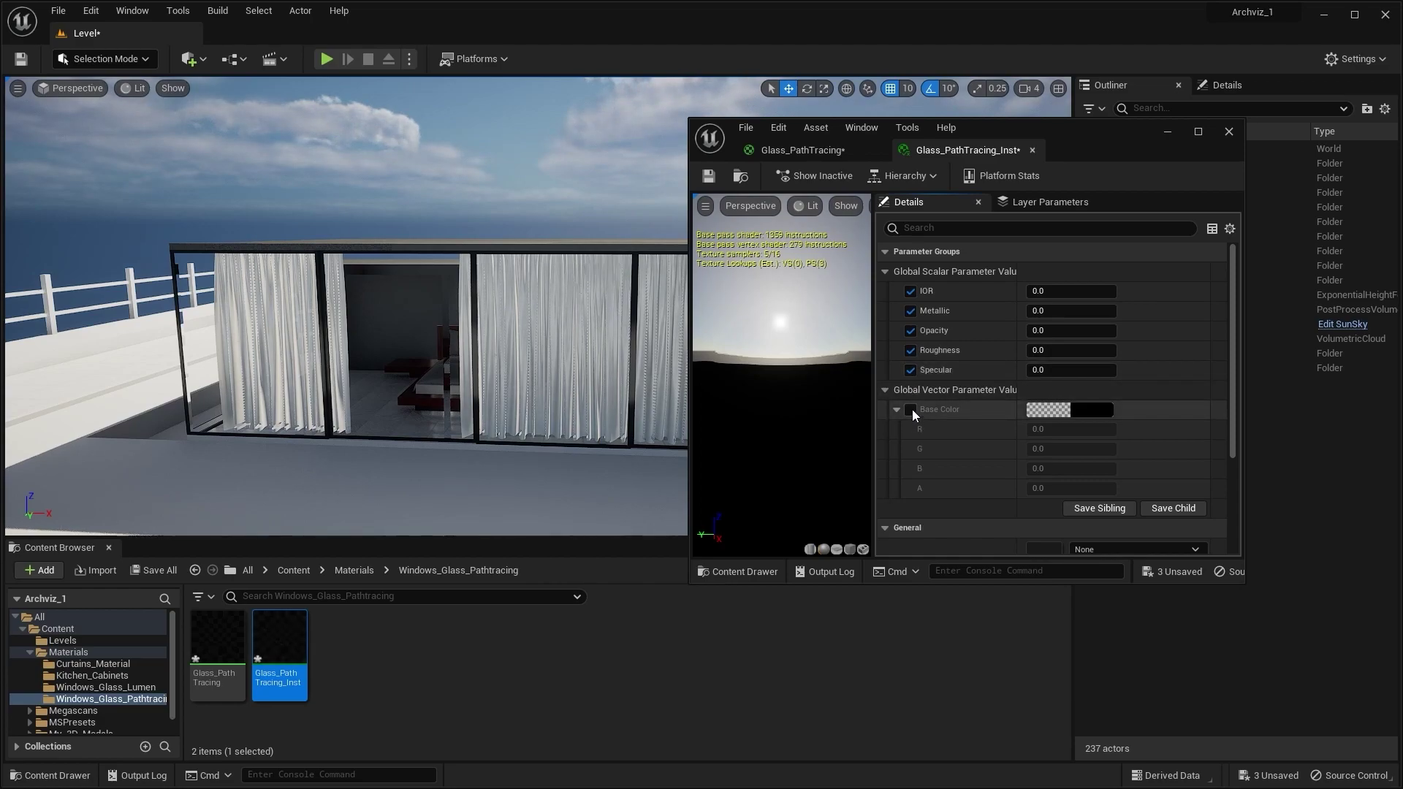
- Set the instance's IOR to 1.0, Metallic to 1.0, Opacity to 0.2 and Specular to 1.0
{"action": "left_click_drag", "start_coordinate": [1084, 138], "coordinate": [1092, 152]}
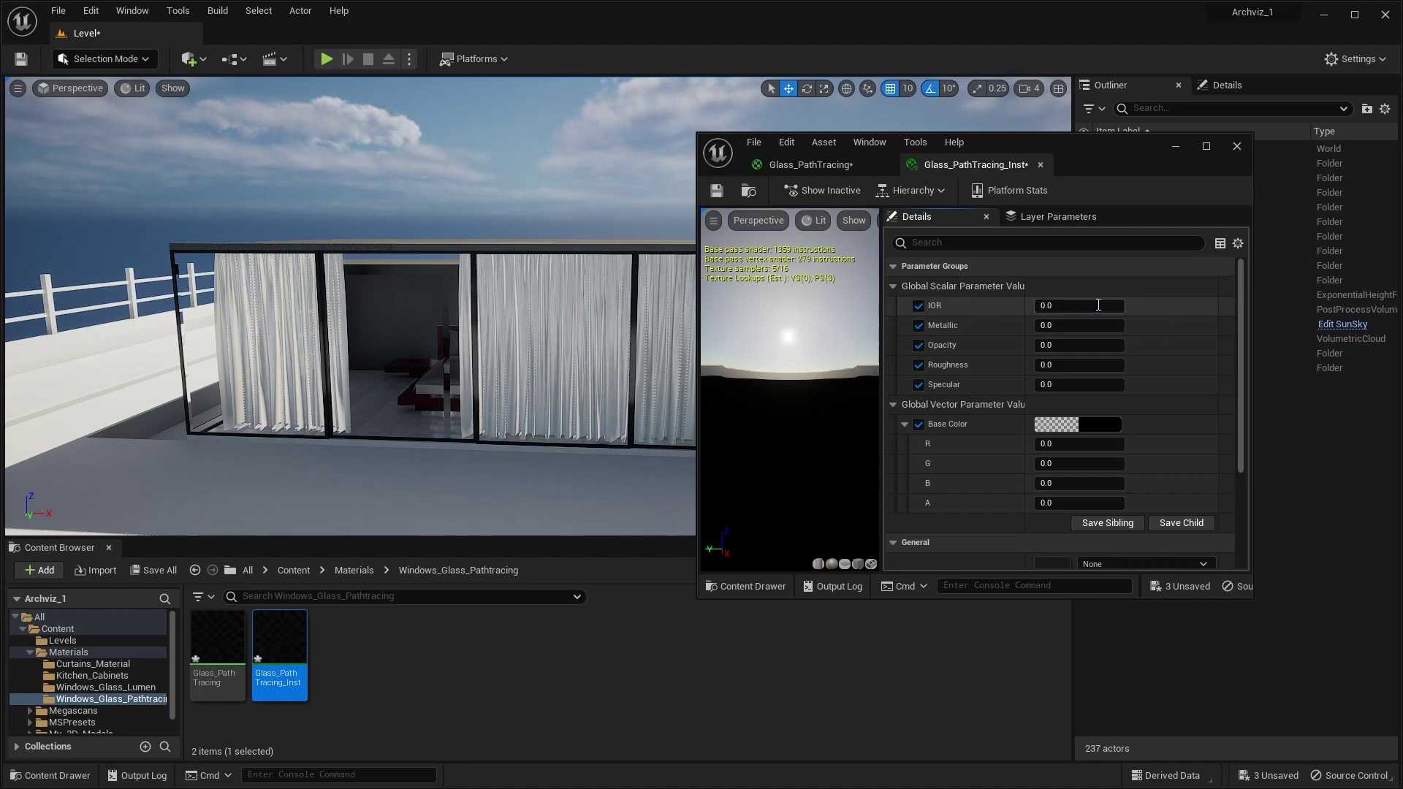
{"action": "type", "text": "1"}
{"action": "key", "text": "Return"}
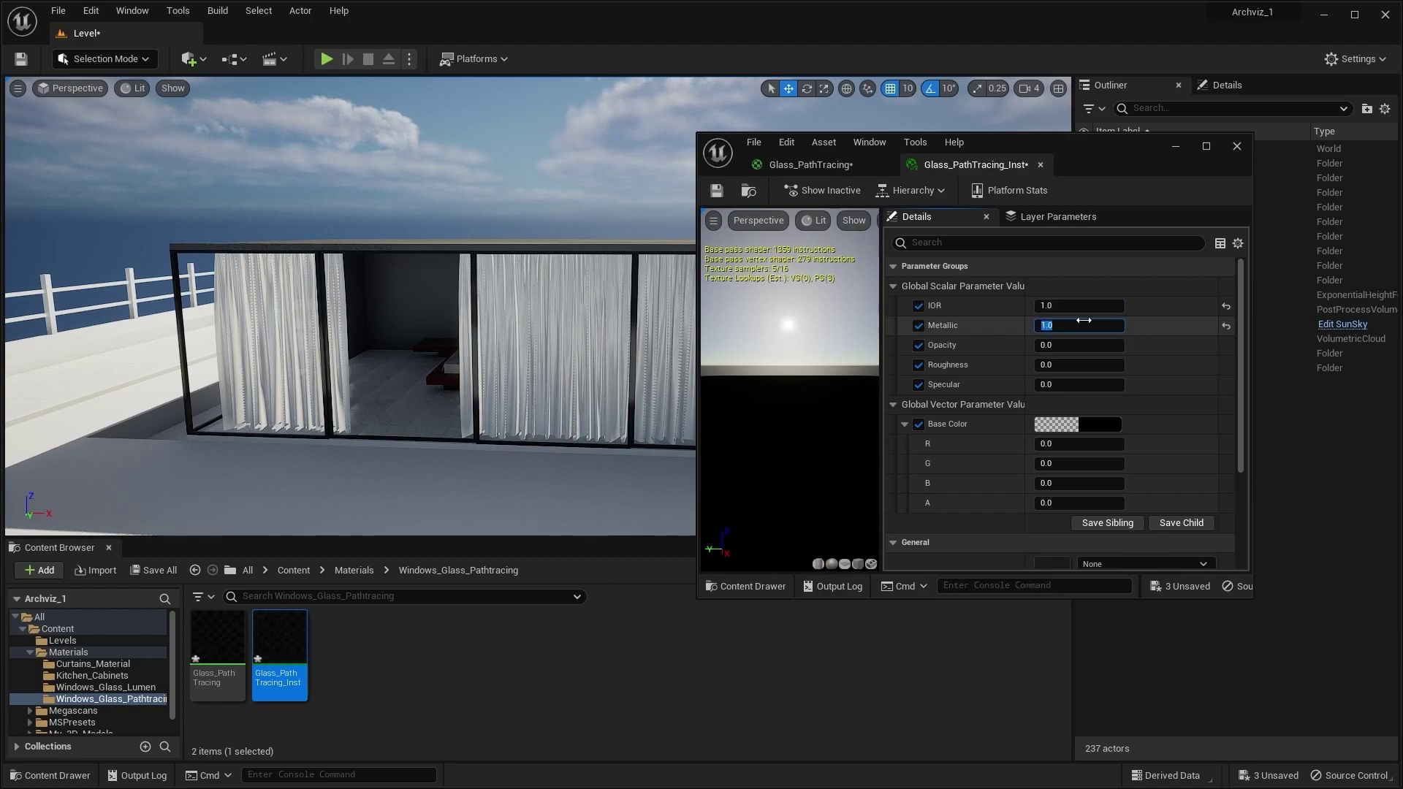
{"action": "left_click", "coordinate": [1082, 345]}
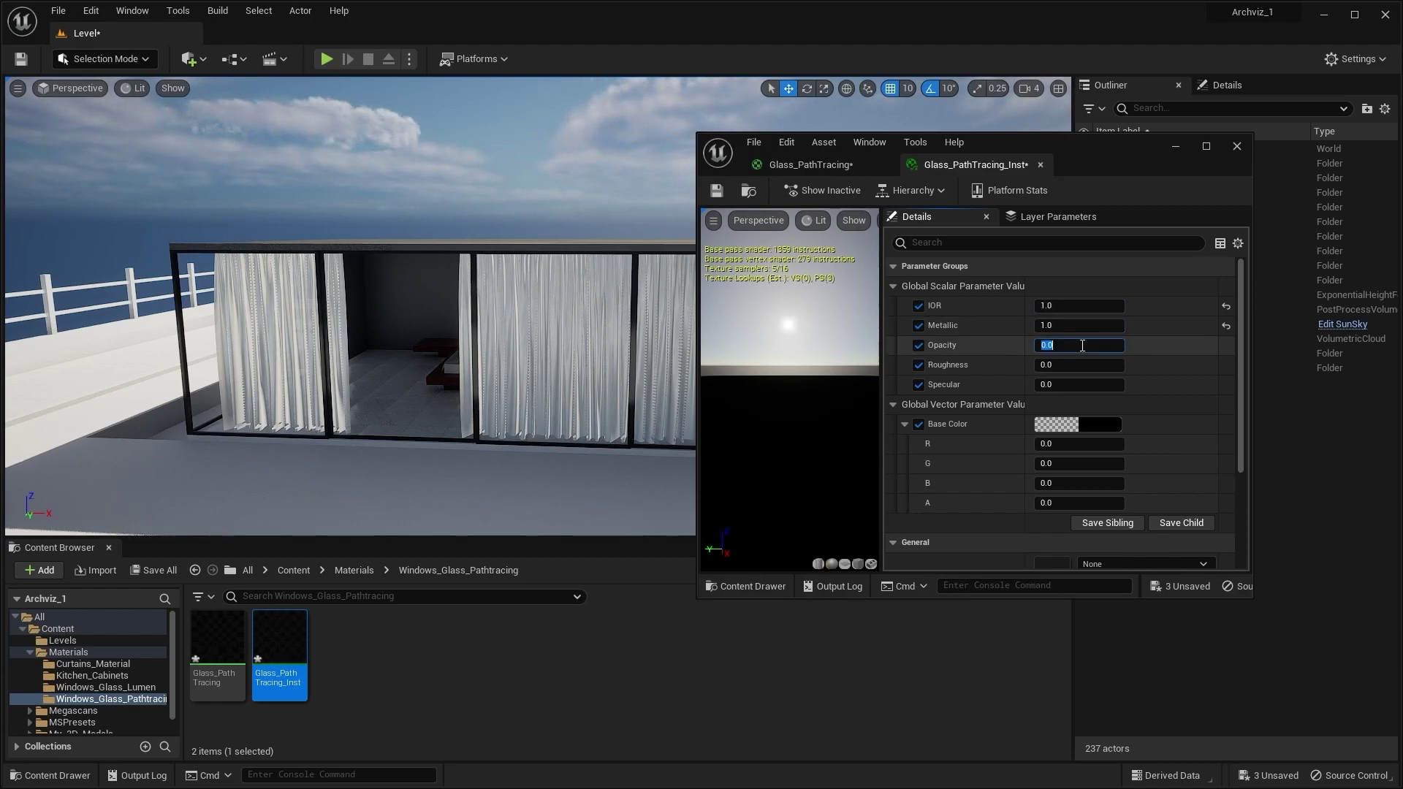
{"action": "key", "text": "Return"}
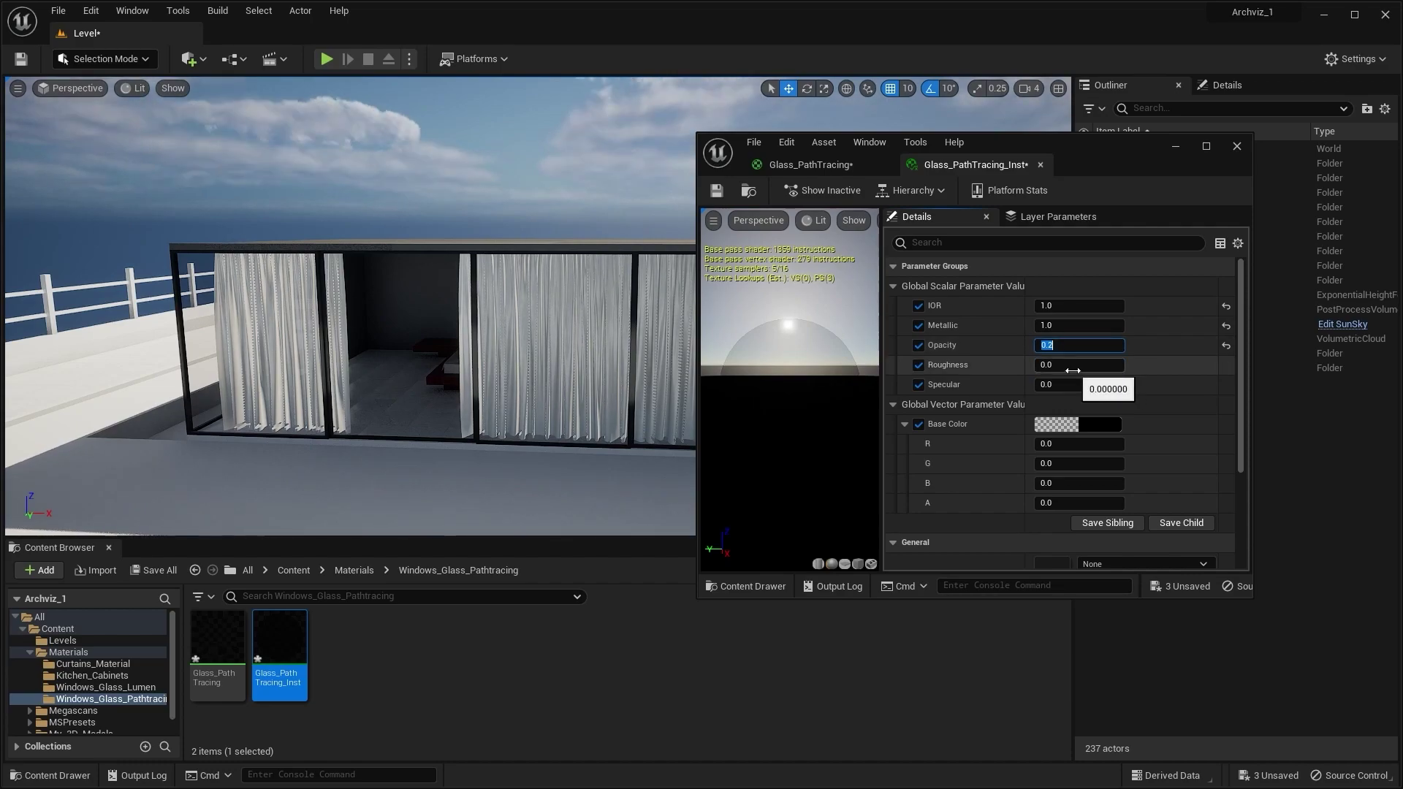
{"action": "left_click", "coordinate": [1055, 399]}
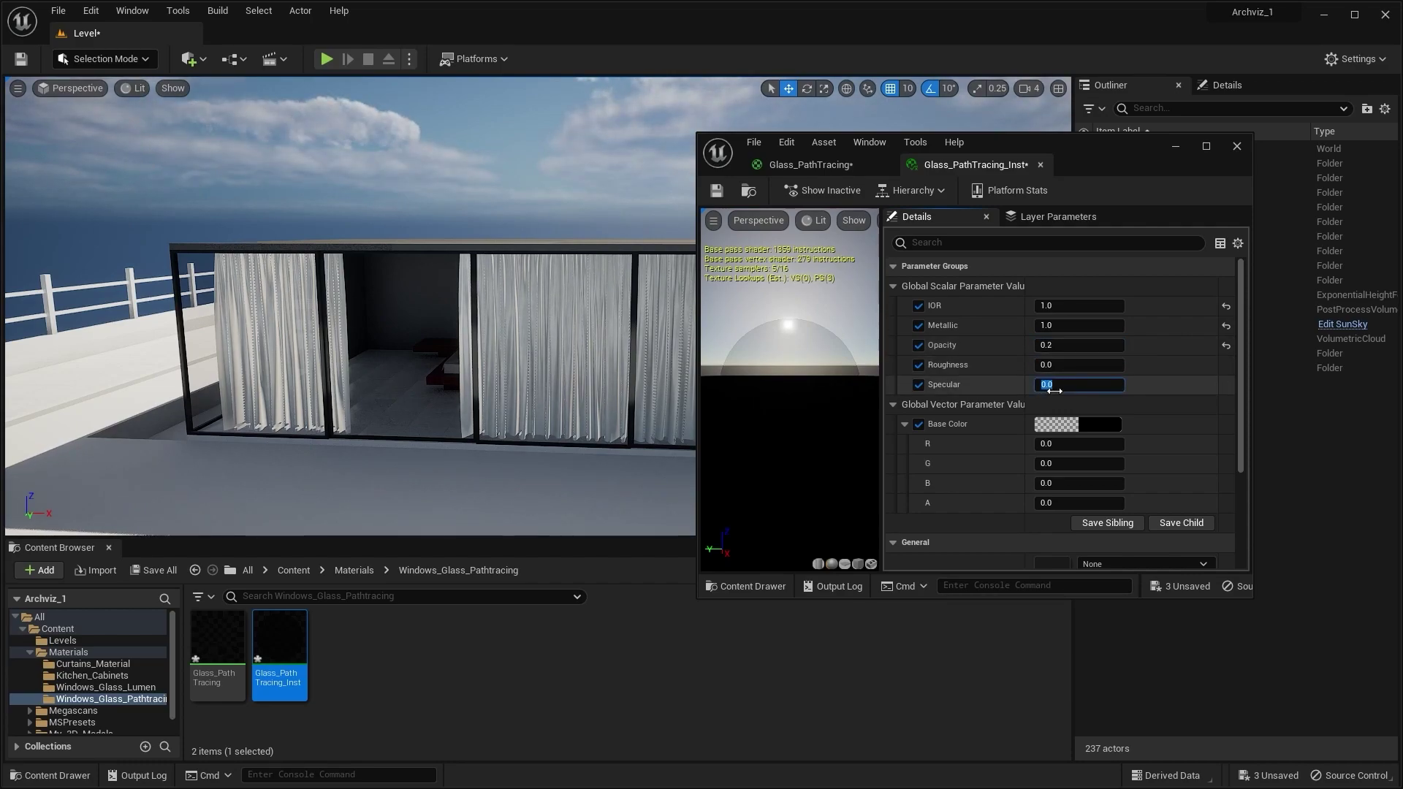
{"action": "type", "text": "1"}
{"action": "key", "text": "Return"}
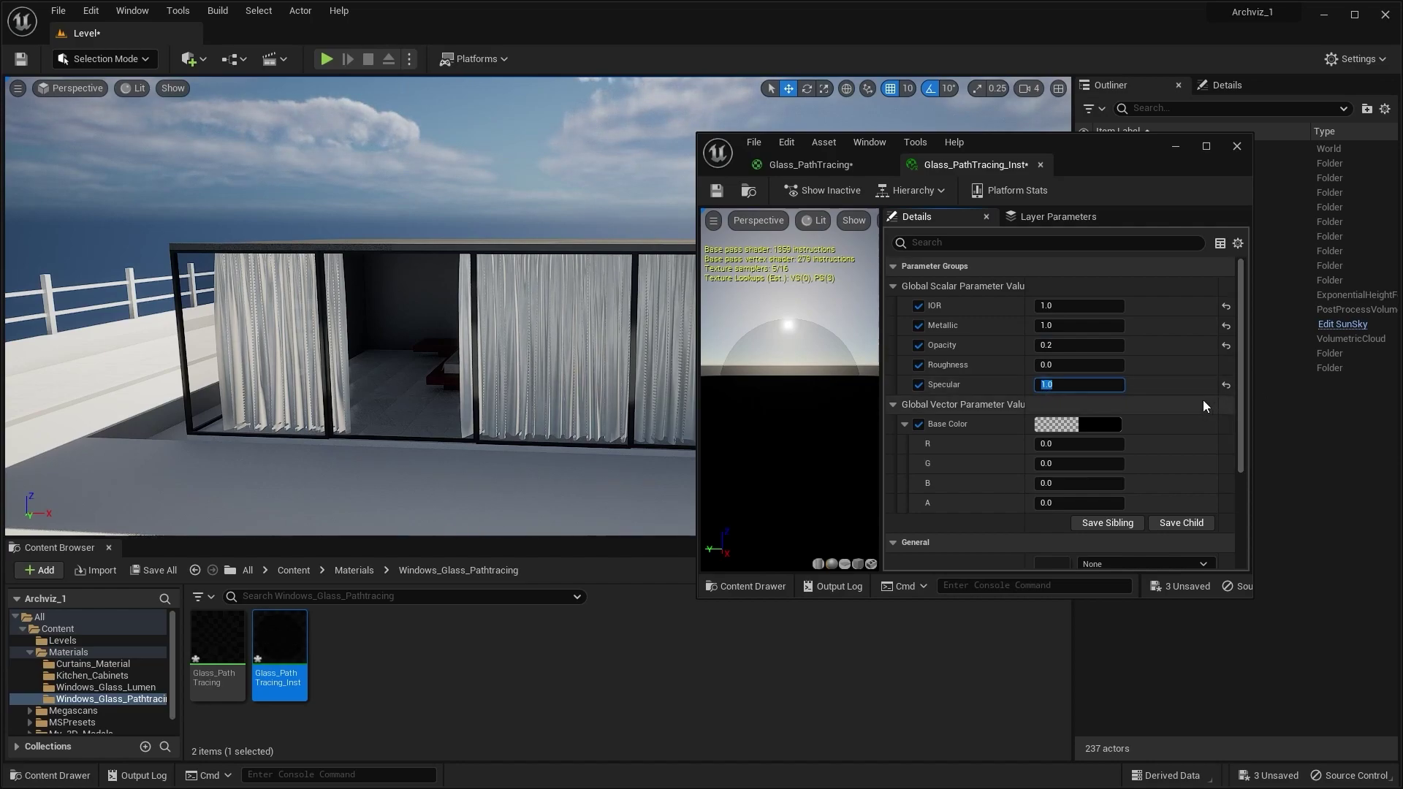
- Pick a pale green Base Color with a value (V) of 0.5 for the glass instance
{"action": "scroll", "coordinate": [1238, 389], "scroll_direction": "down", "scroll_amount": 3}
{"action": "left_click_drag", "start_coordinate": [1243, 406], "coordinate": [1243, 411]}
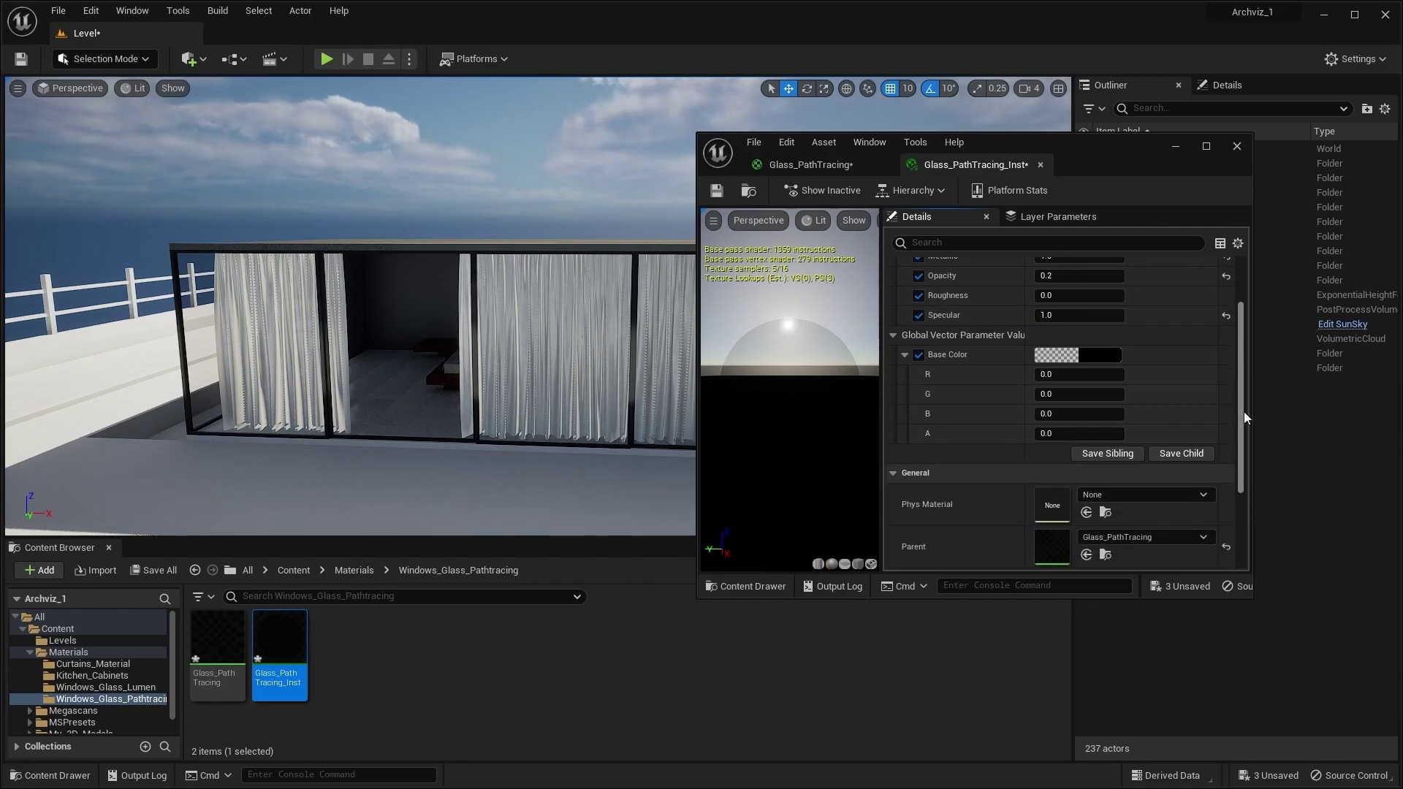
{"action": "left_click", "coordinate": [1107, 355]}
{"action": "left_click", "coordinate": [857, 510]}
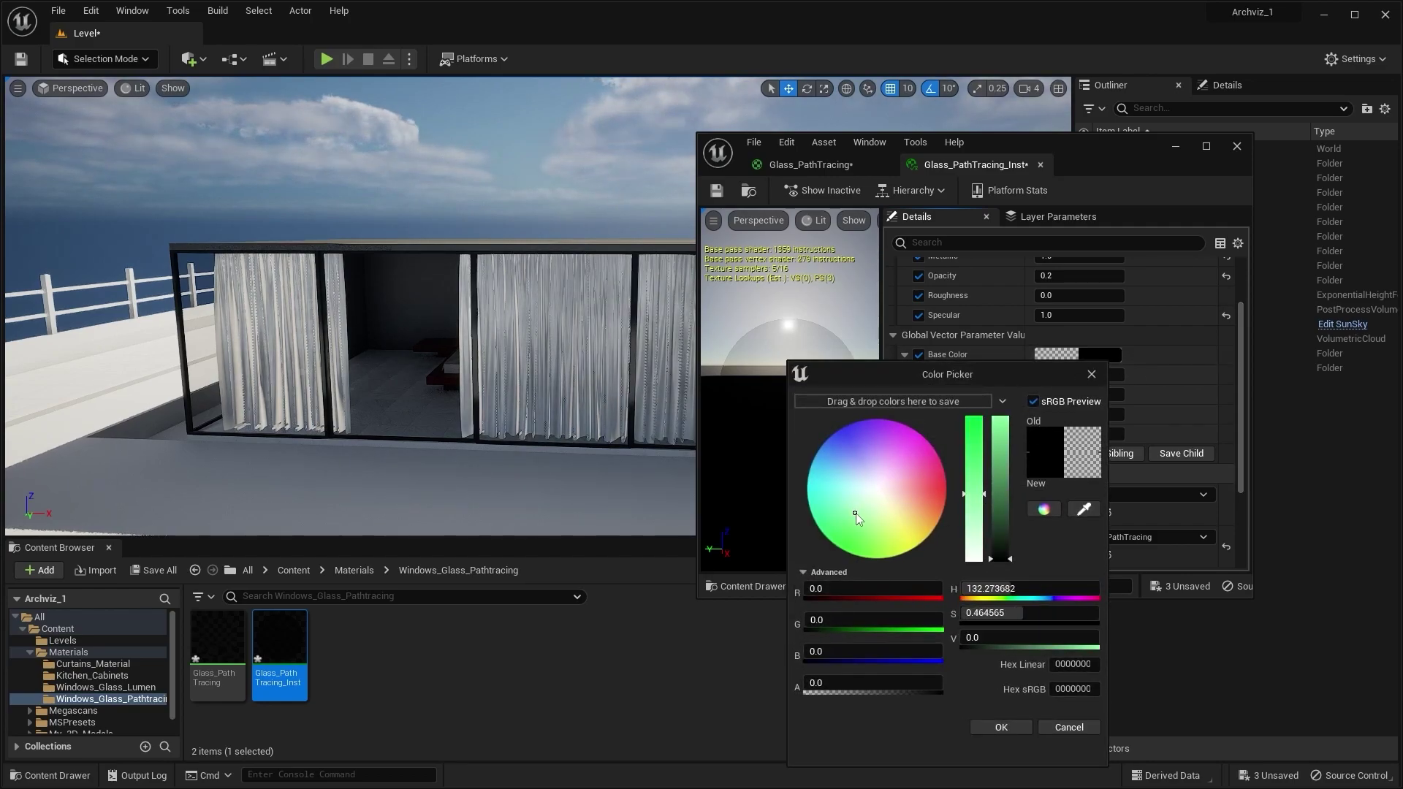
{"action": "left_click", "coordinate": [1000, 500]}
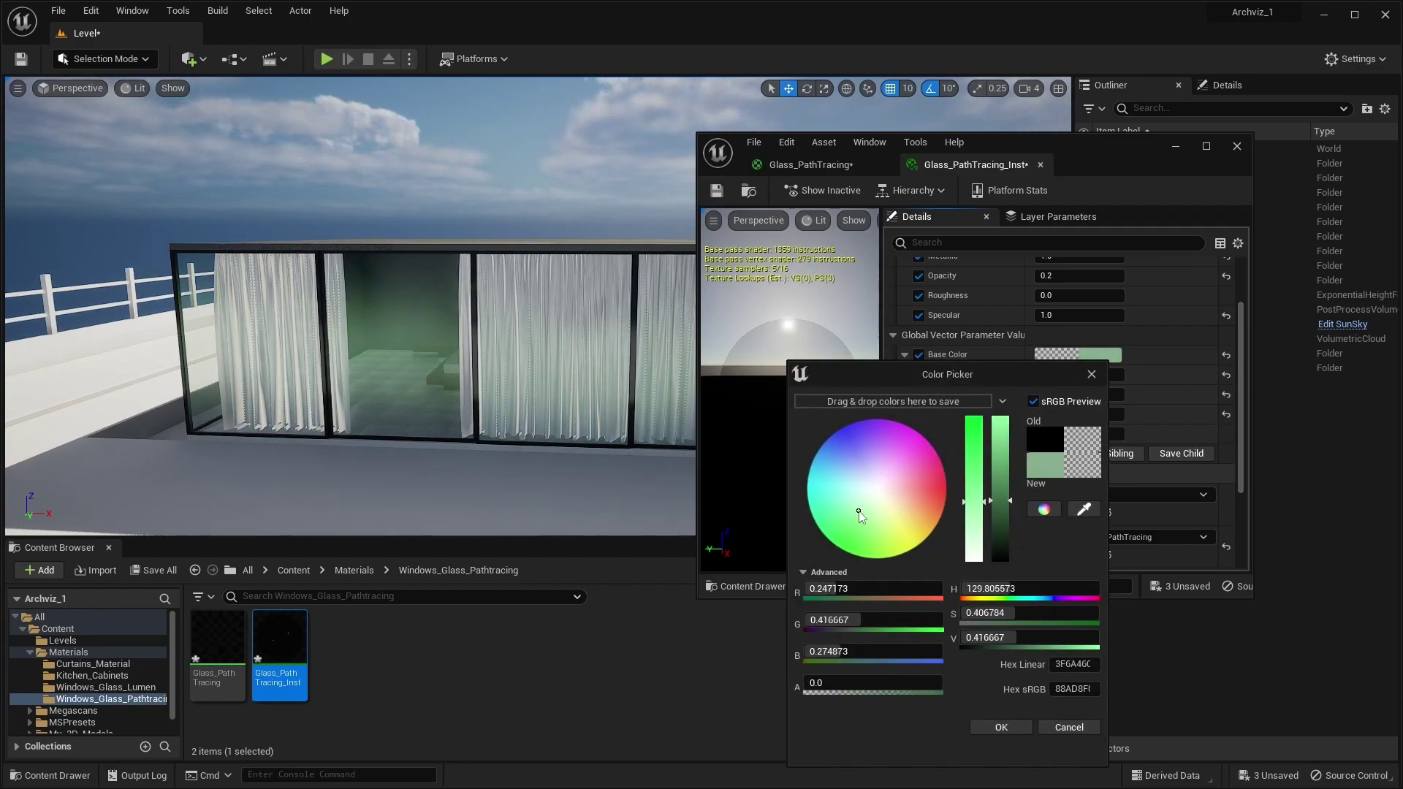
{"action": "left_click", "coordinate": [1000, 488]}
{"action": "left_click", "coordinate": [854, 509]}
{"action": "left_click_drag", "start_coordinate": [854, 509], "coordinate": [847, 504]}
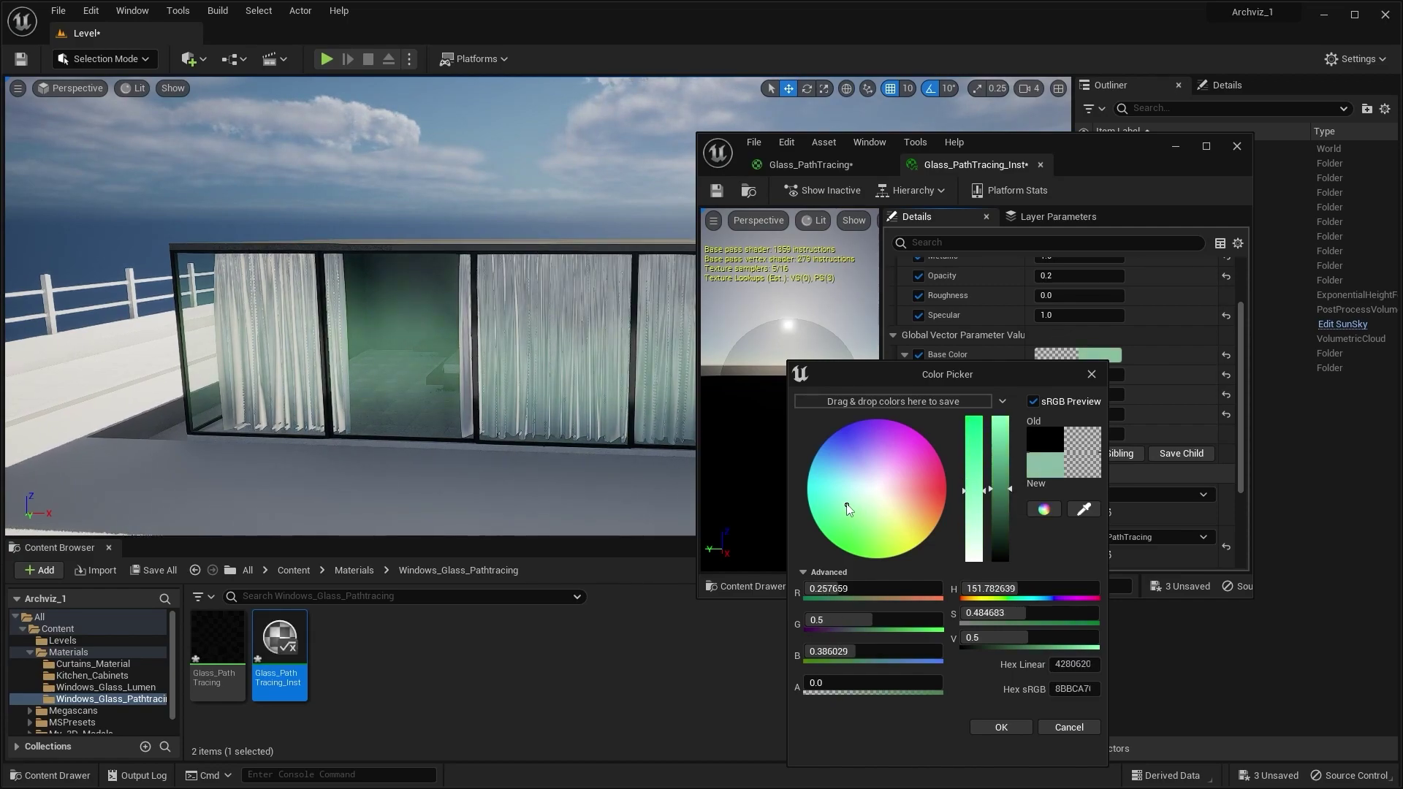
- Refine the Base Color to R 0.232, G 0.406 and B 0.324, accept it and close the material editor window
{"action": "mouse_move", "coordinate": [896, 619]}
{"action": "left_mouse_down"}
{"action": "mouse_move", "coordinate": [860, 620]}
{"action": "mouse_move", "coordinate": [856, 651]}
{"action": "left_mouse_up"}
{"action": "left_click_drag", "start_coordinate": [859, 589], "coordinate": [854, 589]}
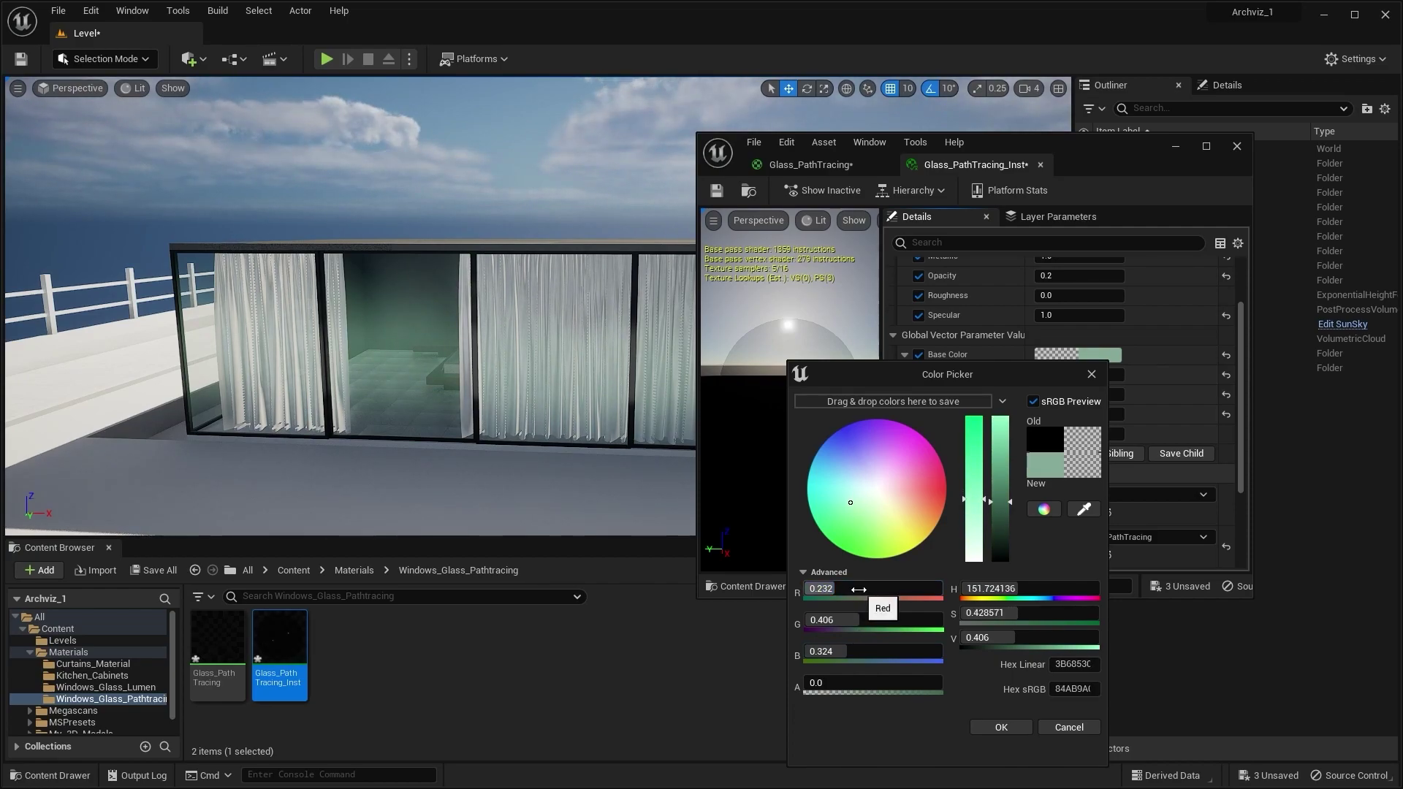
{"action": "left_click", "coordinate": [1000, 727]}
{"action": "left_click_drag", "start_coordinate": [1164, 170], "coordinate": [1077, 217]}
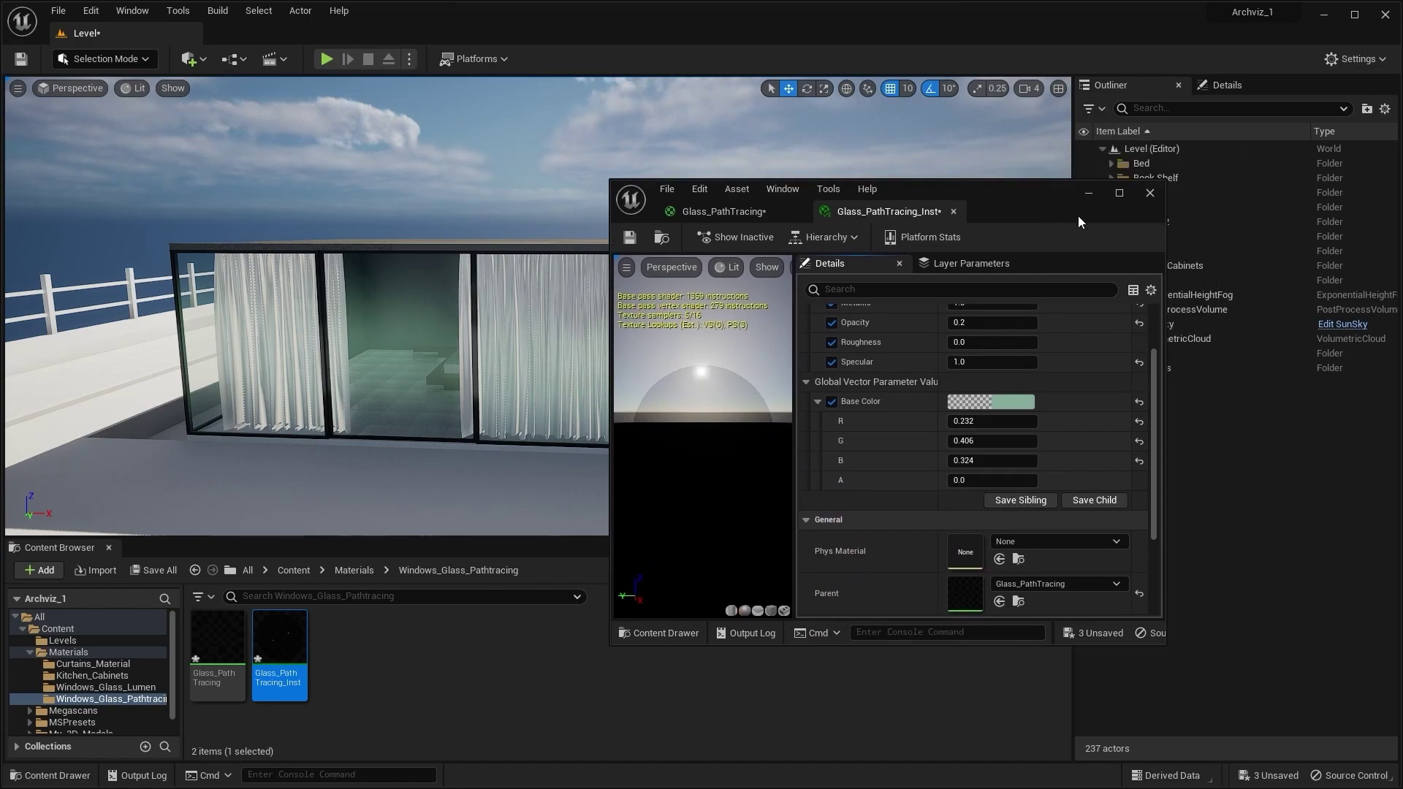
{"action": "left_click", "coordinate": [1150, 192]}
- Frame the house's window front and switch the viewport to the Path Tracing view mode
{"action": "key", "text": "a"}
{"action": "mouse_move", "coordinate": [658, 410]}
{"action": "right_mouse_down"}
{"action": "mouse_move", "coordinate": [657, 377]}
{"action": "mouse_move", "coordinate": [671, 399]}
{"action": "right_mouse_up"}
{"action": "key", "text": "s"}
{"action": "key", "text": "w"}
{"action": "key", "text": "d"}
{"action": "key", "text": "a"}
{"action": "key", "text": "e"}
{"action": "right_click_drag", "start_coordinate": [527, 162], "coordinate": [527, 162]}
{"action": "key", "text": "w"}
{"action": "left_click", "coordinate": [136, 87]}
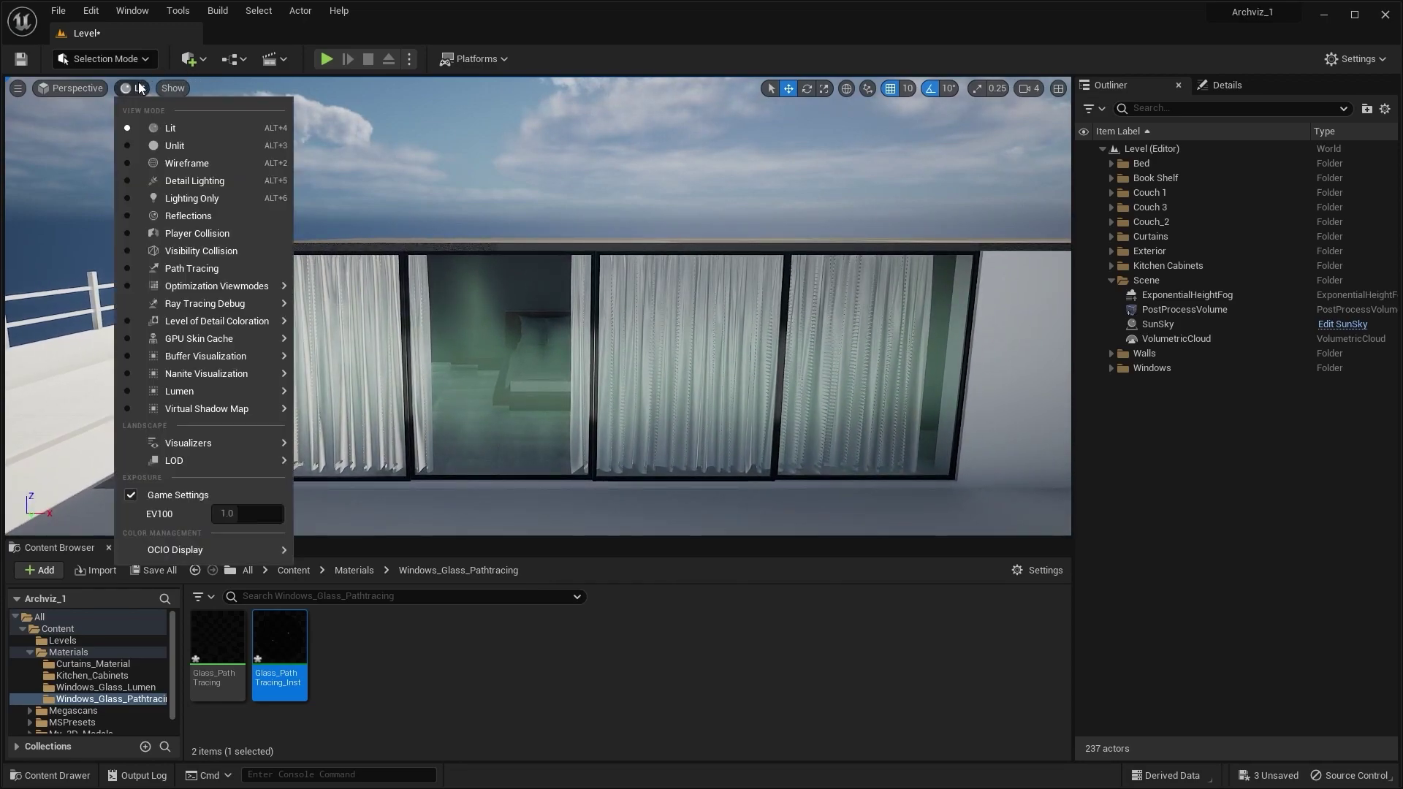
{"action": "left_click", "coordinate": [226, 268]}
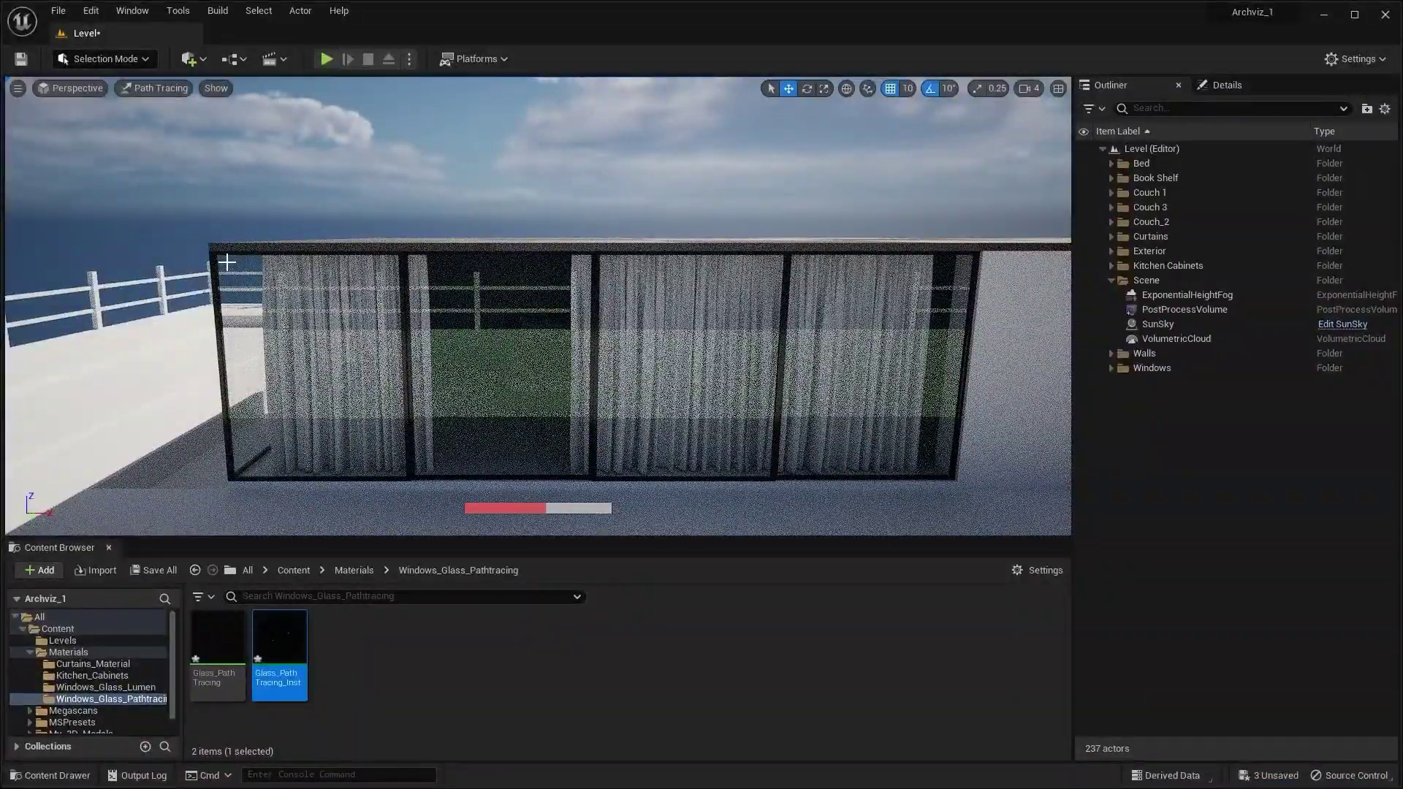
- Hide the Curtains folder so the path-traced glass front can be viewed without curtains
{"action": "left_click", "coordinate": [1084, 236]}
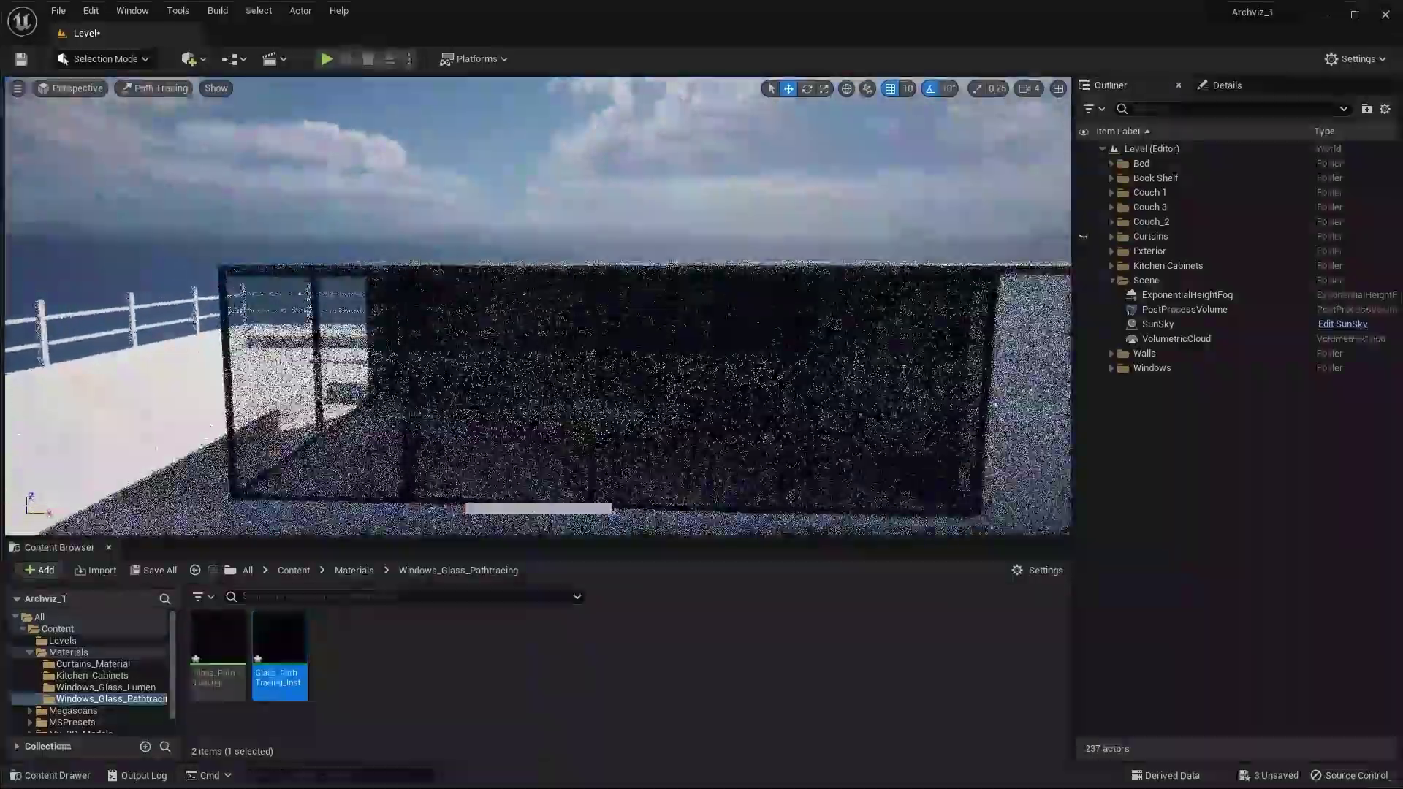
{"action": "mouse_move", "coordinate": [538, 307]}
{"action": "right_mouse_down"}
{"action": "mouse_move", "coordinate": [621, 307]}
{"action": "mouse_move", "coordinate": [567, 307]}
{"action": "mouse_move", "coordinate": [566, 358]}
{"action": "right_mouse_up"}
{"action": "key", "text": "w"}
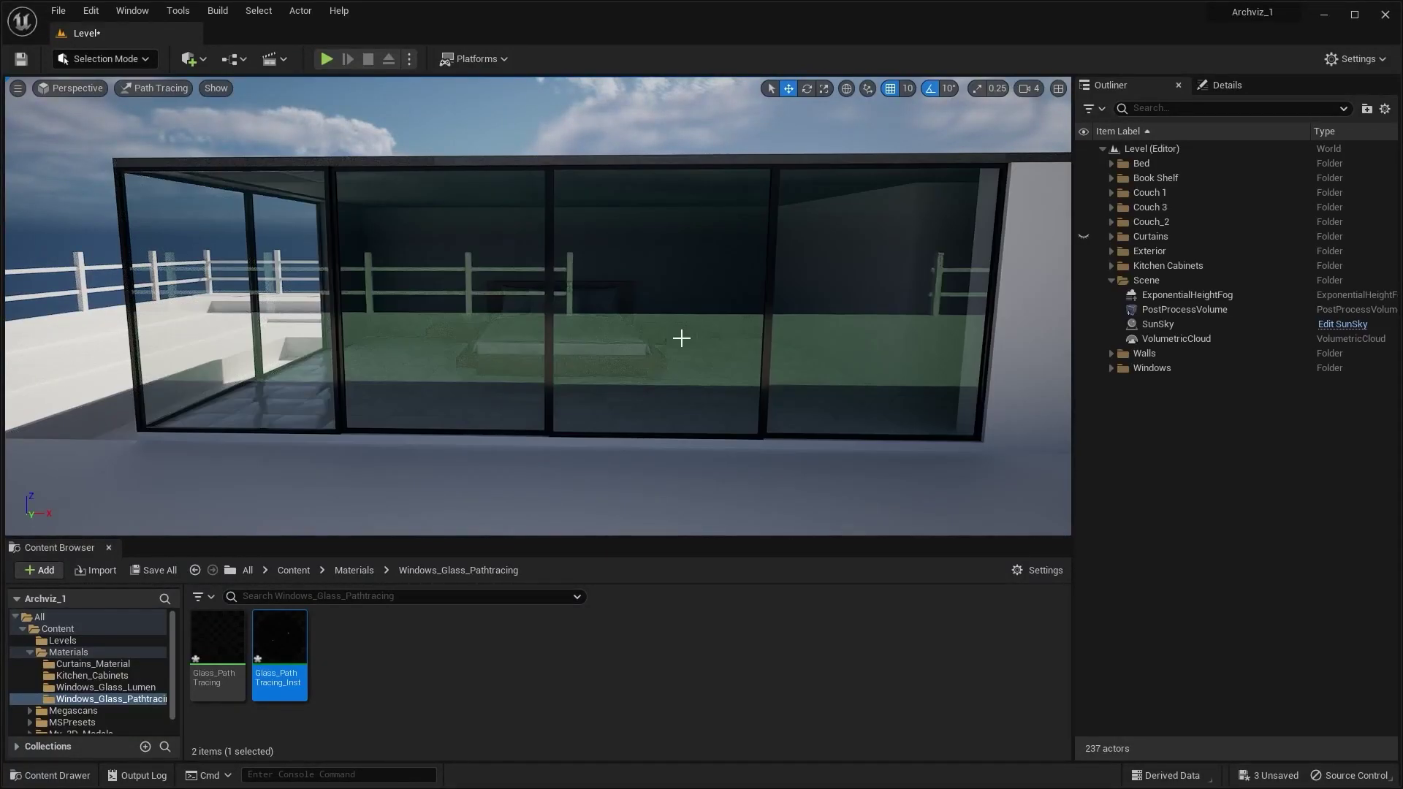
- Find the PostProcessVolume's path tracing settings and set Samples Per Pixel to 512
{"action": "left_click", "coordinate": [1191, 307]}
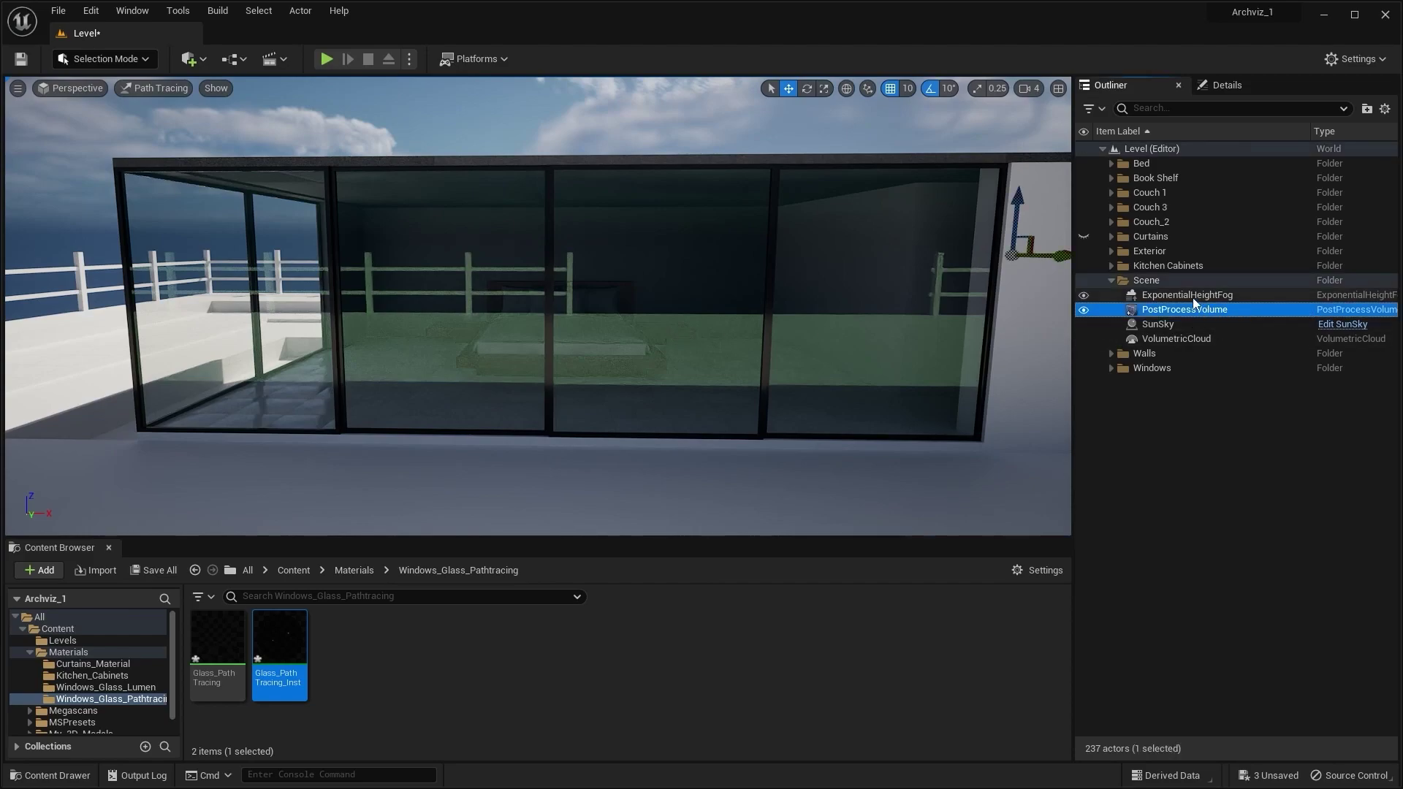
{"action": "left_click", "coordinate": [1226, 88]}
{"action": "left_click", "coordinate": [1199, 238]}
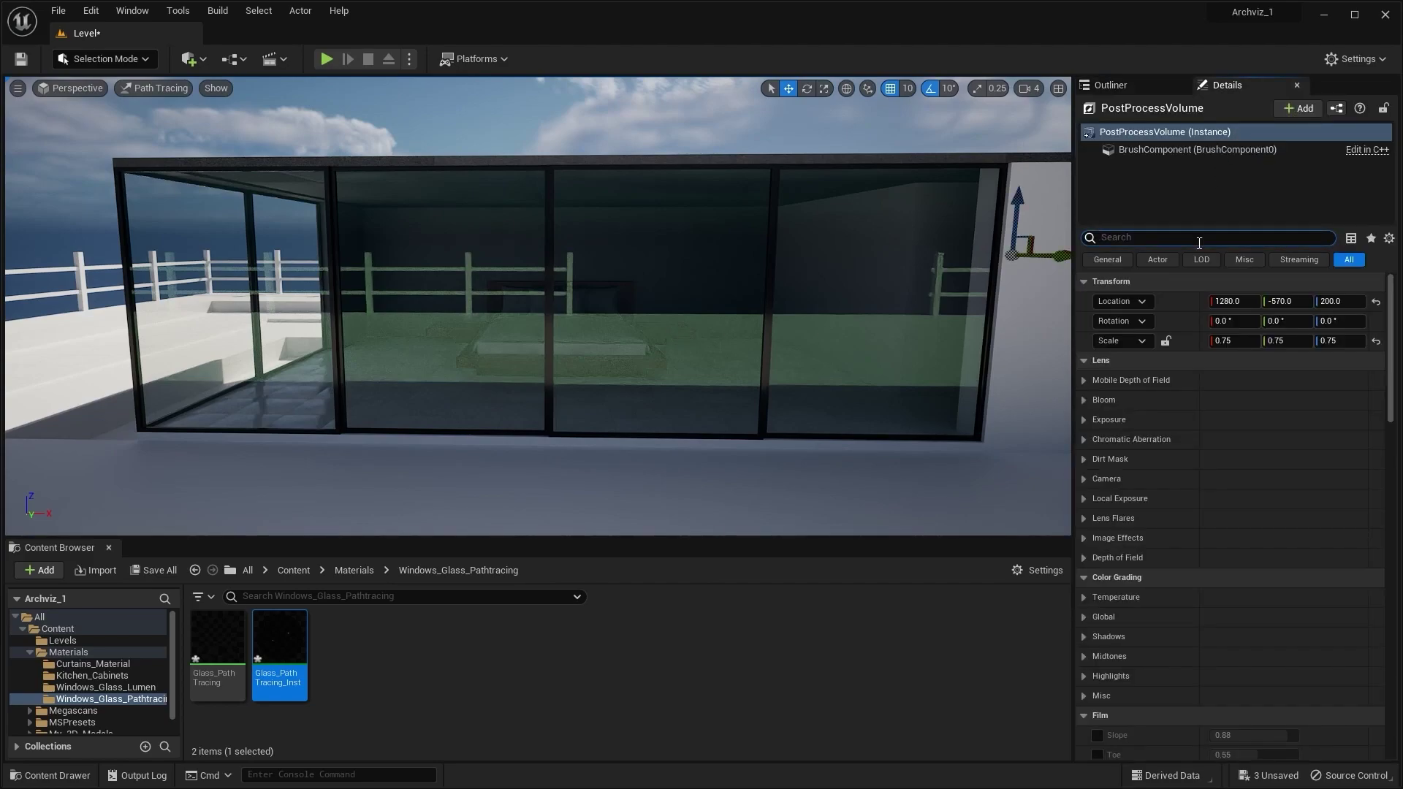
{"action": "type", "text": "pathra"}
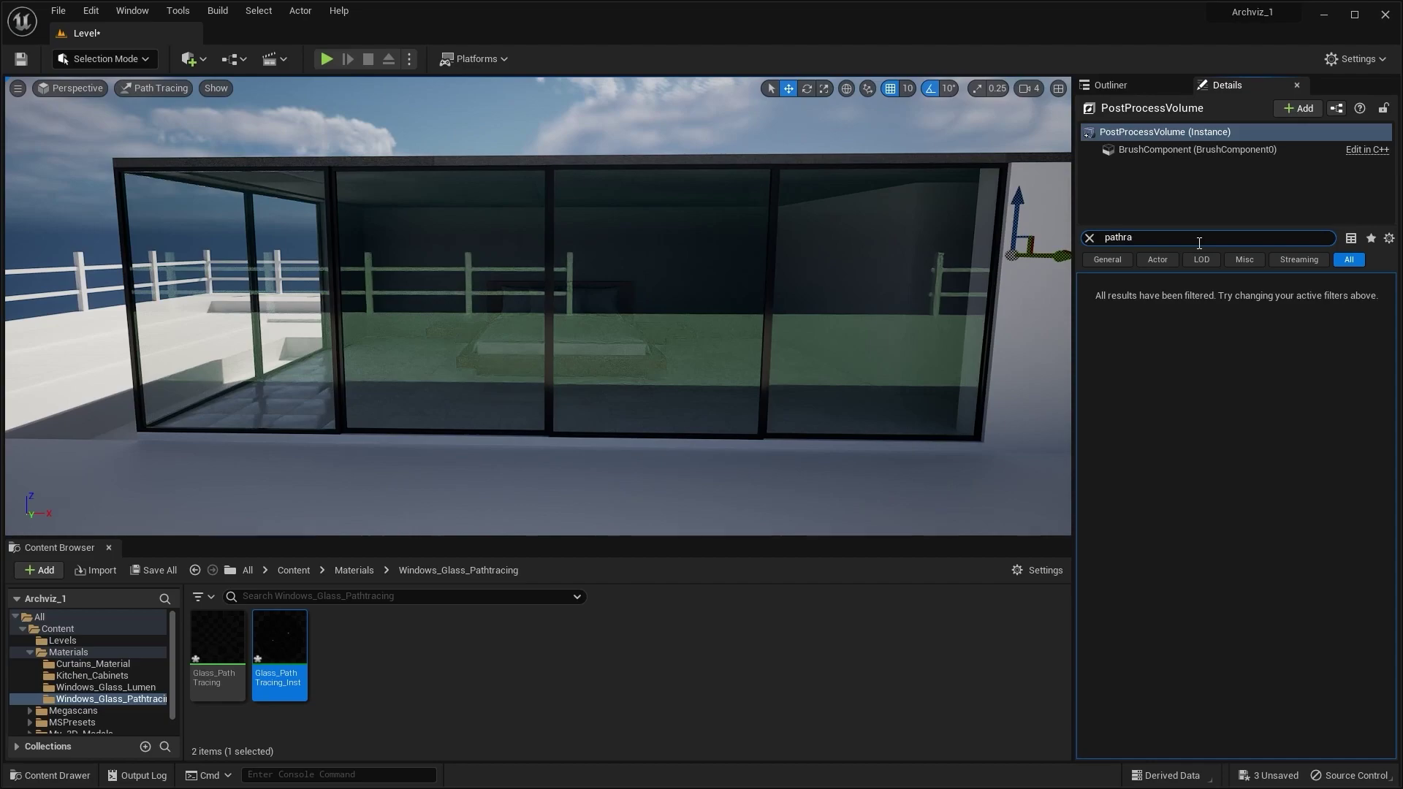
{"action": "key", "text": "BackSpace"}
{"action": "type", "text": "r"}
{"action": "key", "text": "BackSpace"}
{"action": "left_click", "coordinate": [1233, 340]}
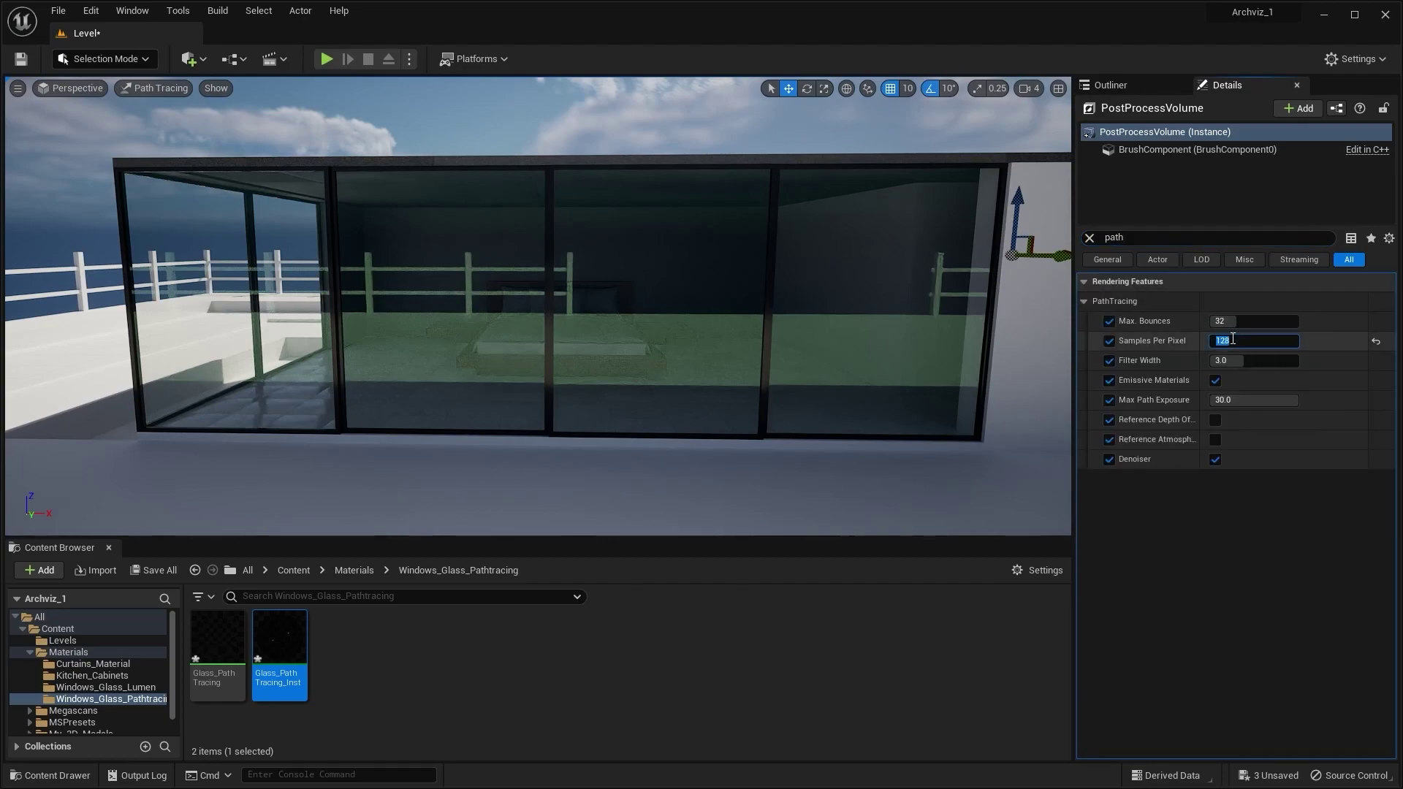
{"action": "type", "text": "512"}
{"action": "key", "text": "Return"}
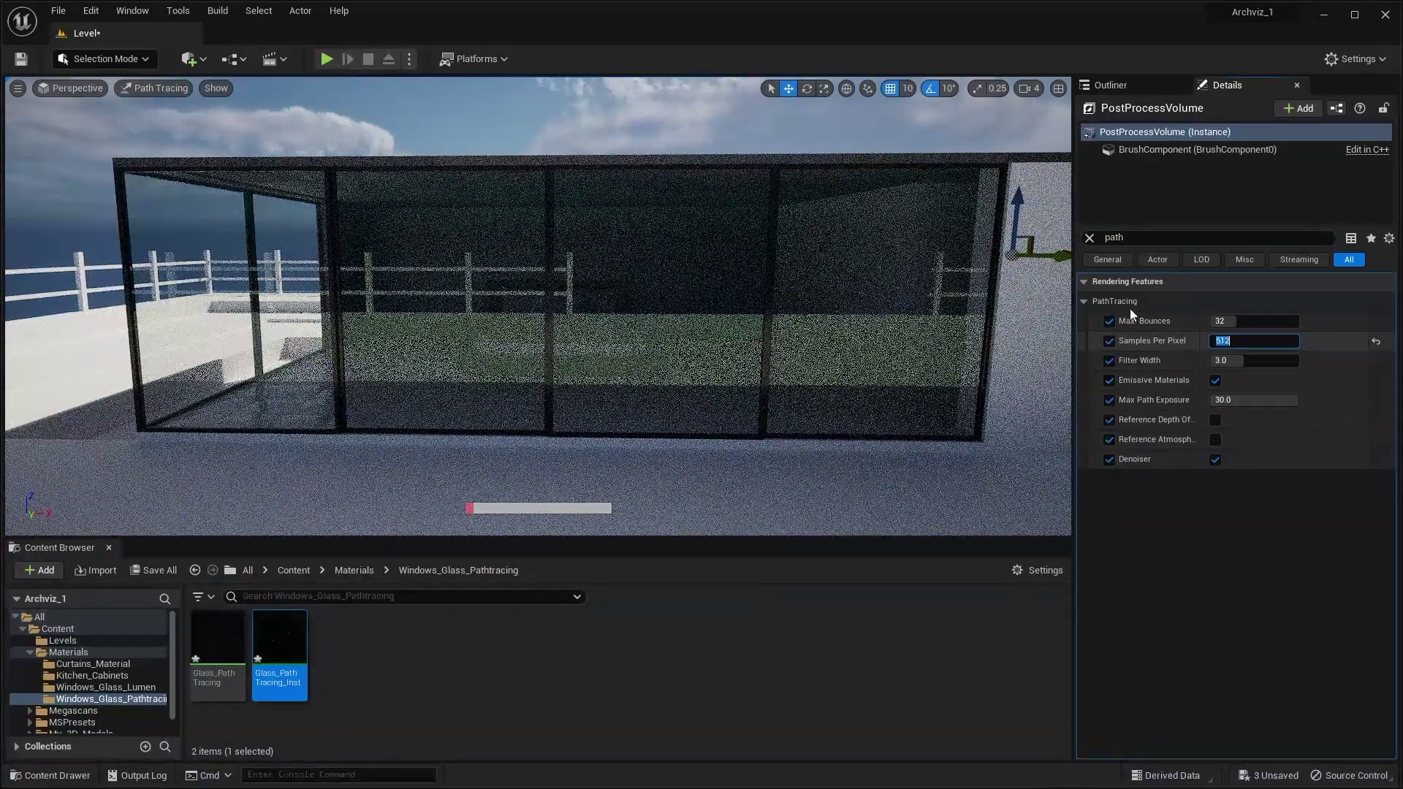
- Clear the property filter, raise the PostProcessVolume's Exposure Compensation to about -2.36 and deselect the volume
{"action": "left_click", "coordinate": [1090, 239]}
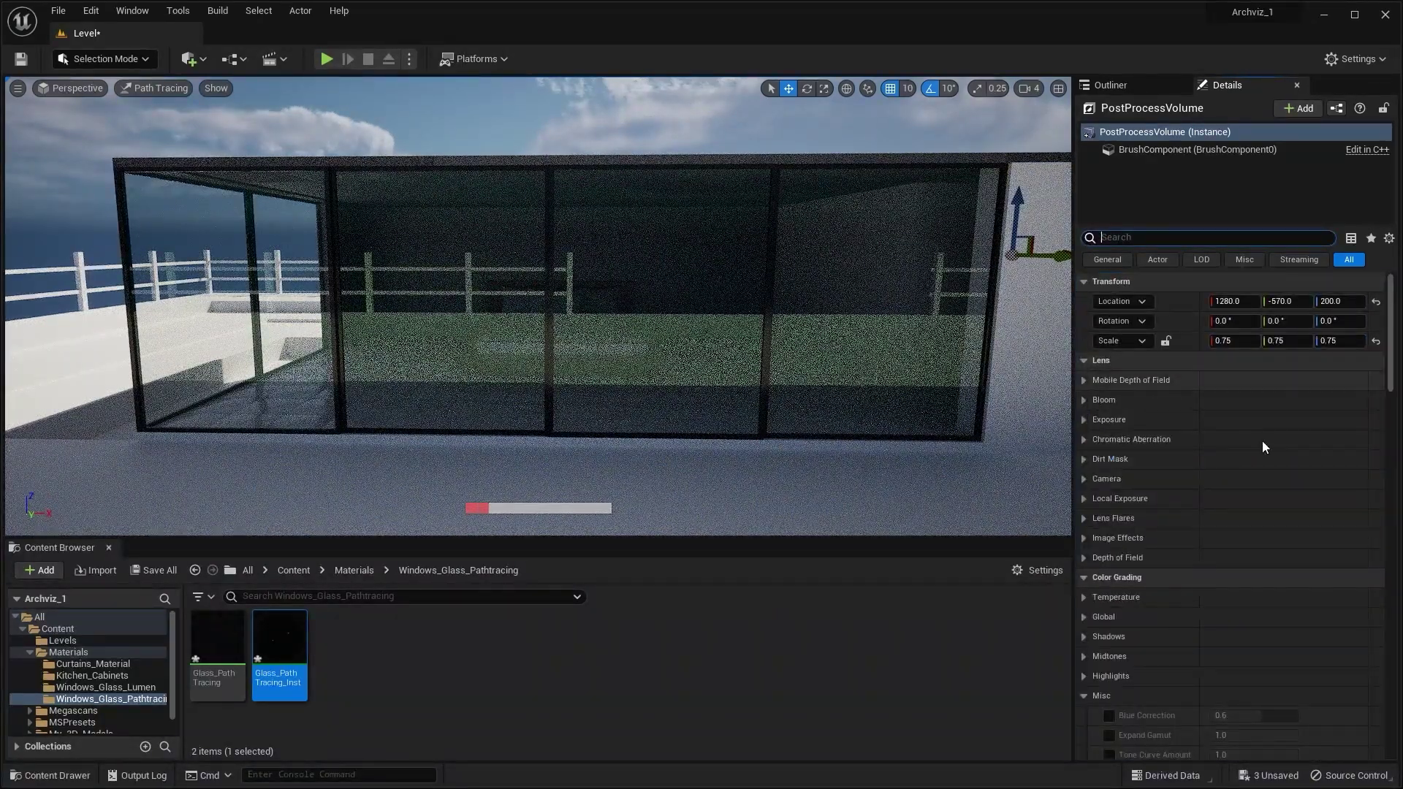
{"action": "left_click", "coordinate": [1089, 422]}
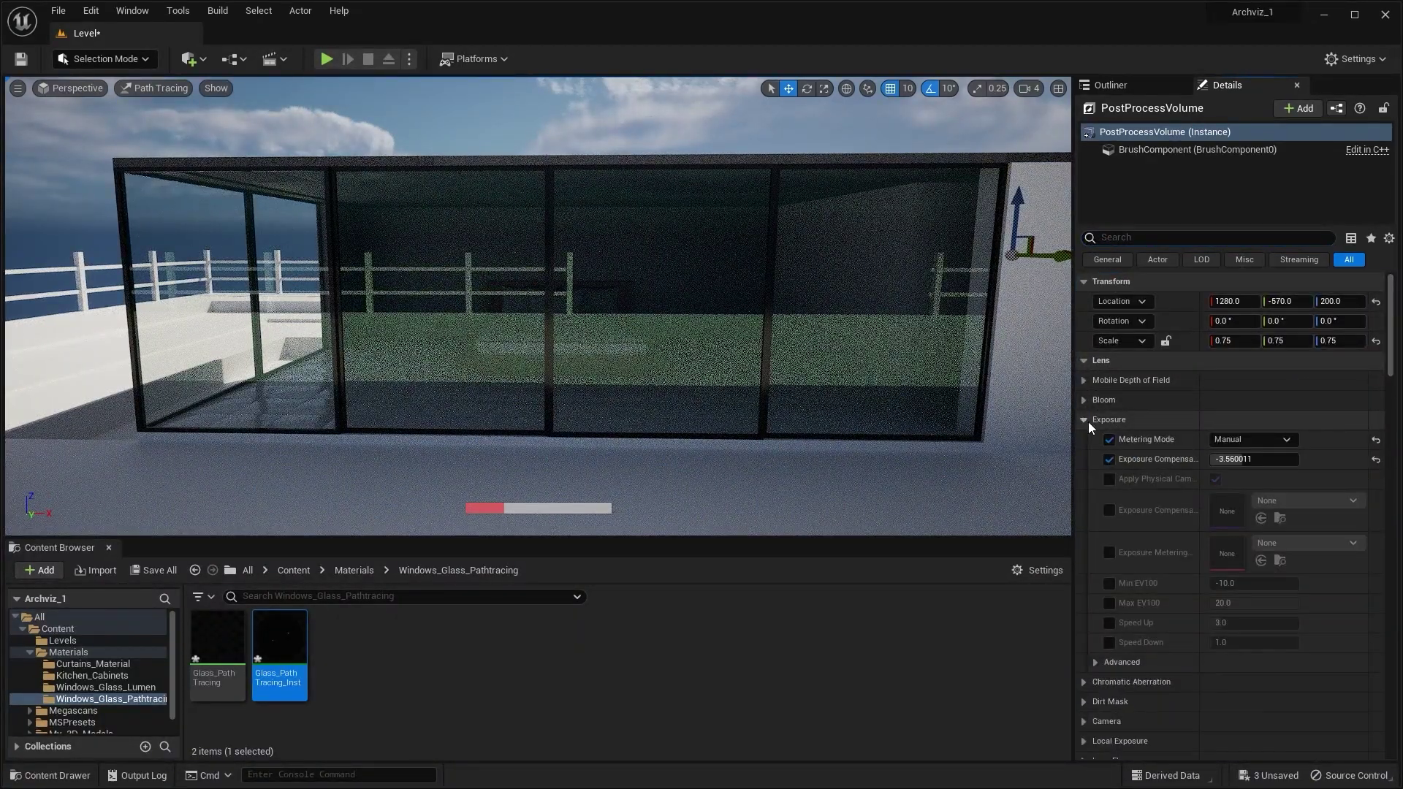
{"action": "left_click_drag", "start_coordinate": [1243, 459], "coordinate": [1290, 460]}
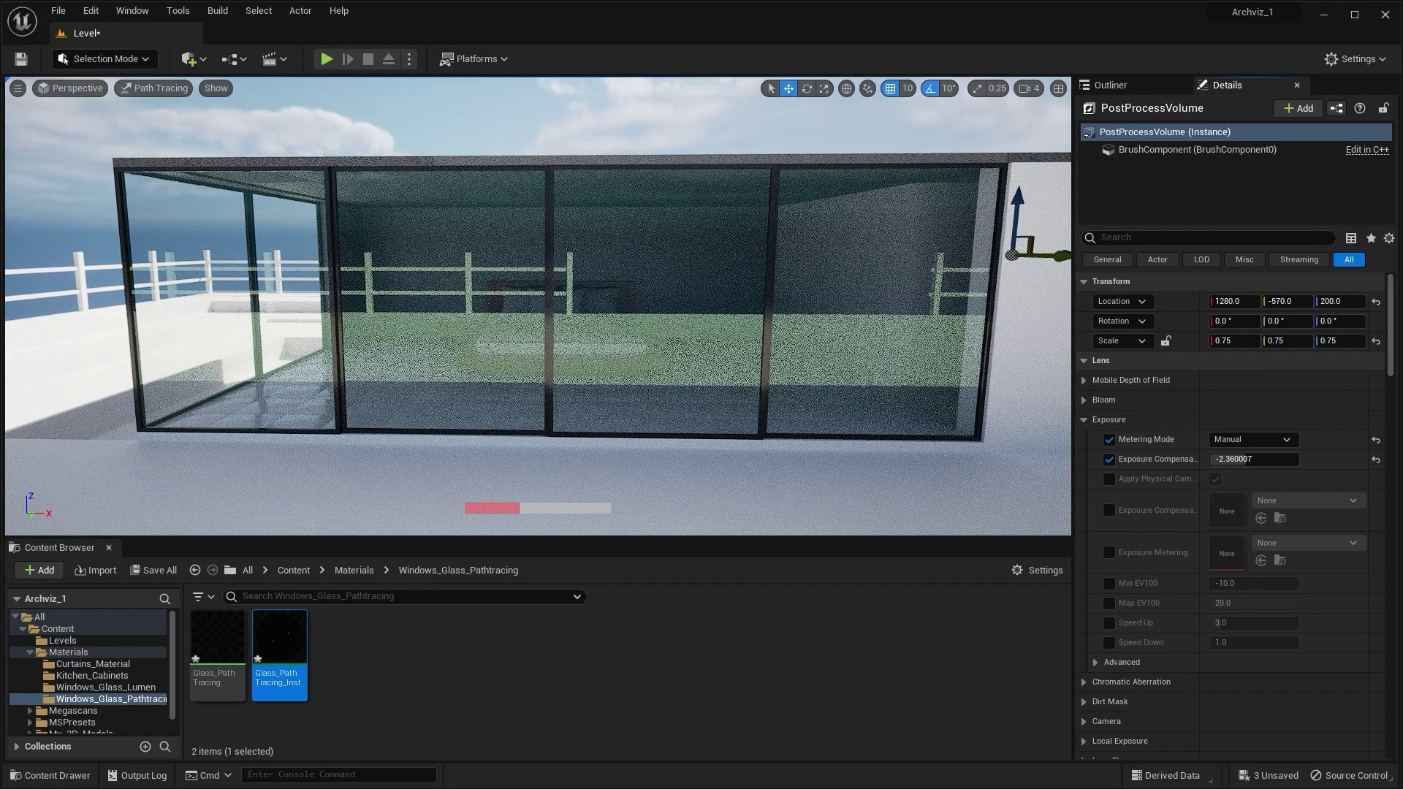
{"action": "mouse_move", "coordinate": [538, 305]}
{"action": "right_mouse_down"}
{"action": "mouse_move", "coordinate": [577, 288]}
{"action": "mouse_move", "coordinate": [581, 242]}
{"action": "mouse_move", "coordinate": [520, 291]}
{"action": "mouse_move", "coordinate": [545, 285]}
{"action": "right_mouse_up"}
{"action": "key", "text": "Escape"}
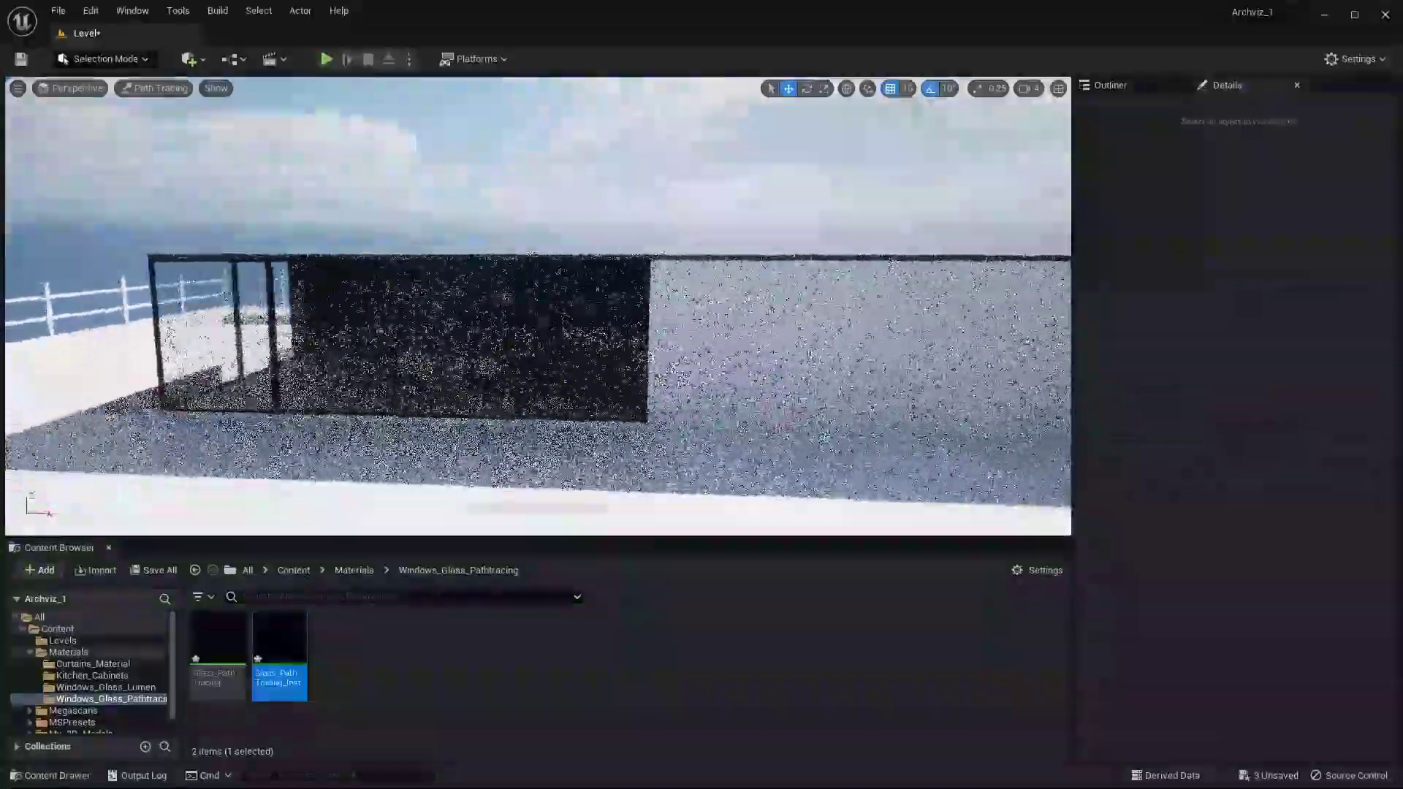
- Examine the tint, transparency and reflections of the path-traced glass front from a raised viewpoint
{"action": "key", "text": "w"}
{"action": "key", "text": "e"}
{"action": "key", "text": "w"}
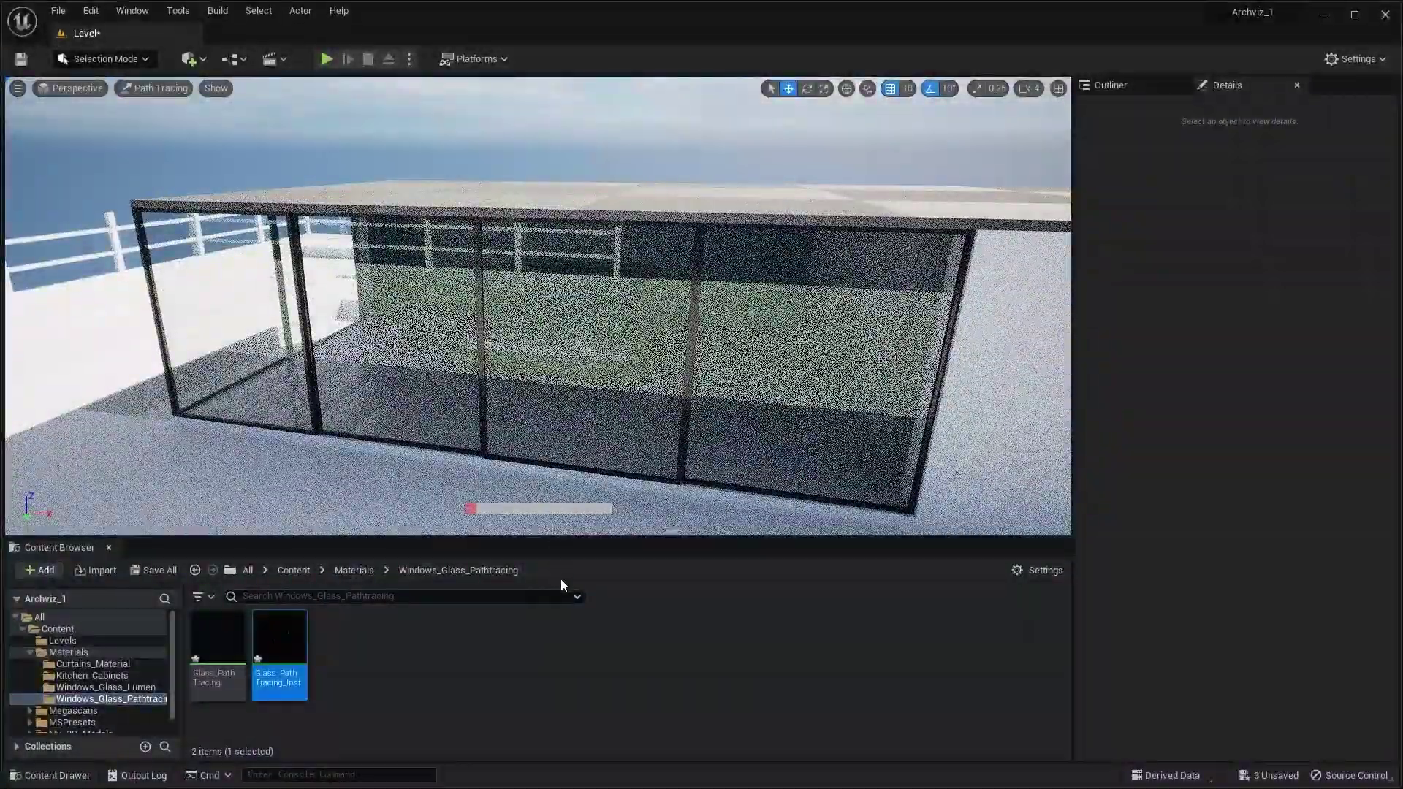
{"action": "left_click", "coordinate": [641, 626]}
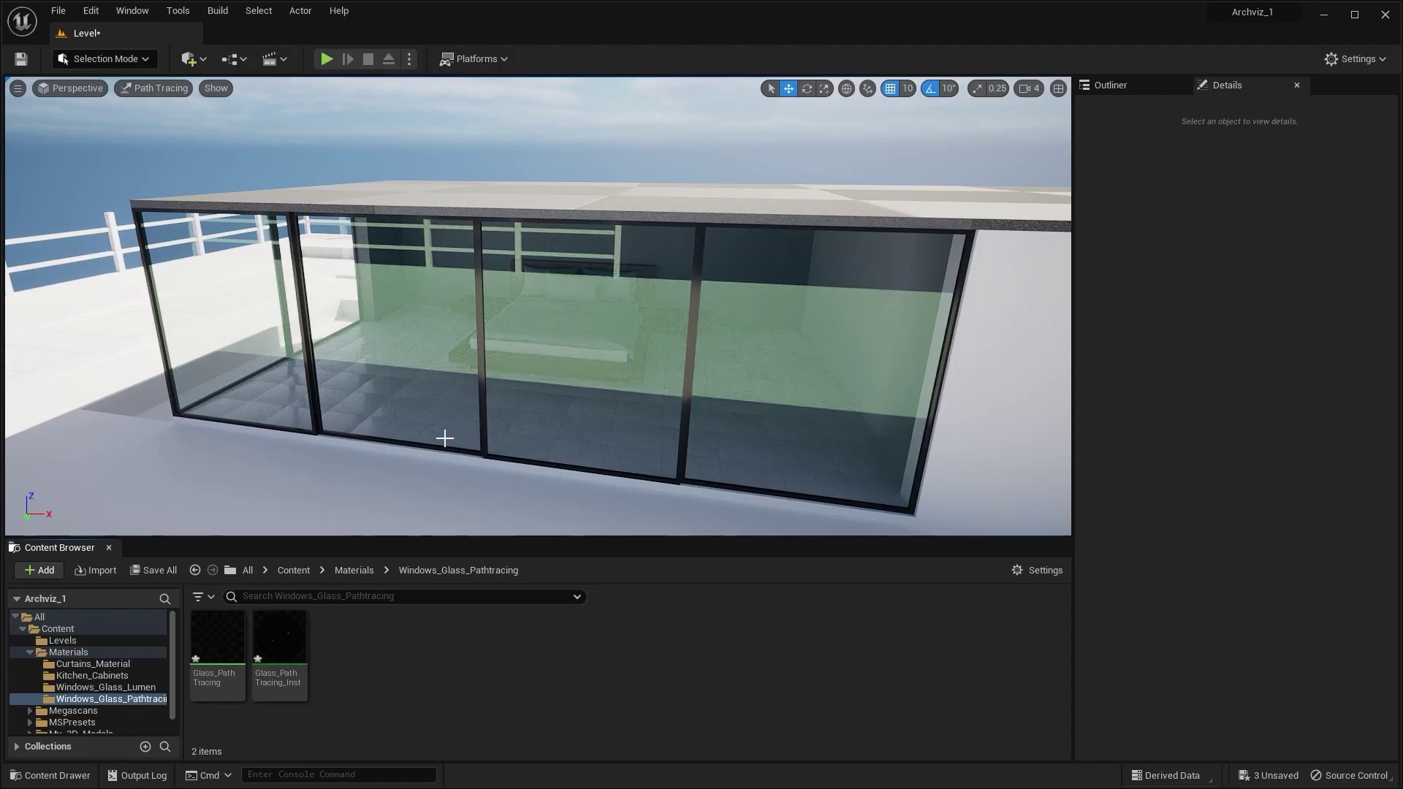
{"action": "key", "text": "w"}
{"action": "mouse_move", "coordinate": [537, 305]}
{"action": "right_mouse_down"}
{"action": "mouse_move", "coordinate": [538, 256]}
{"action": "mouse_move", "coordinate": [538, 274]}
{"action": "right_mouse_up"}
{"action": "key", "text": "s"}
{"action": "key", "text": "s"}
- Switch the viewport back to the Lit view mode and bring the whole house and its terrace into view
{"action": "mouse_move", "coordinate": [164, 127]}
{"action": "right_mouse_down"}
{"action": "mouse_move", "coordinate": [208, 124]}
{"action": "mouse_move", "coordinate": [186, 139]}
{"action": "mouse_move", "coordinate": [164, 127]}
{"action": "right_mouse_up"}
{"action": "key", "text": "w"}
{"action": "left_click", "coordinate": [155, 88]}
{"action": "left_click", "coordinate": [188, 126]}
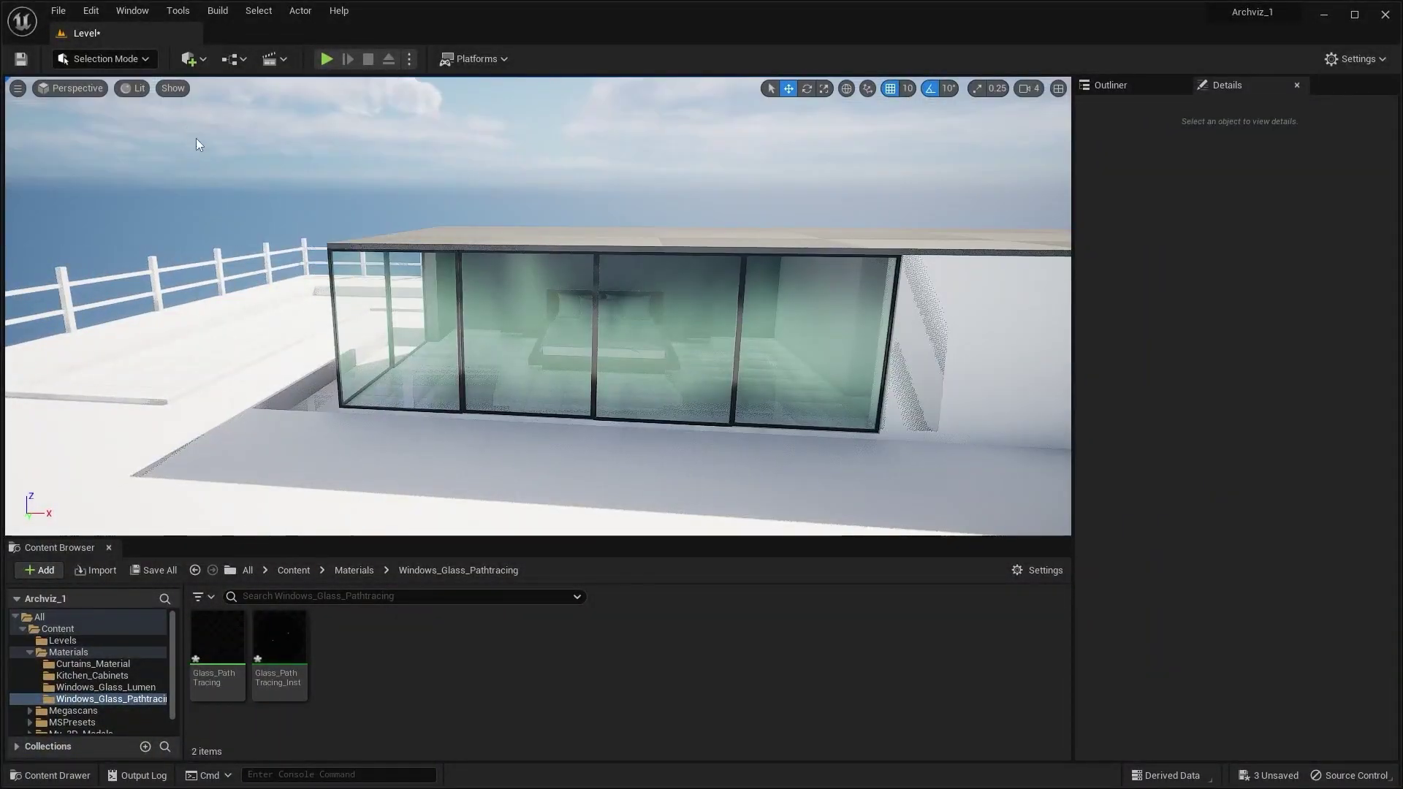
{"action": "key", "text": "w"}
{"action": "right_click_drag", "start_coordinate": [538, 305], "coordinate": [567, 339]}
{"action": "key", "text": "s"}
{"action": "key", "text": "s"}
{"action": "key", "text": "q"}
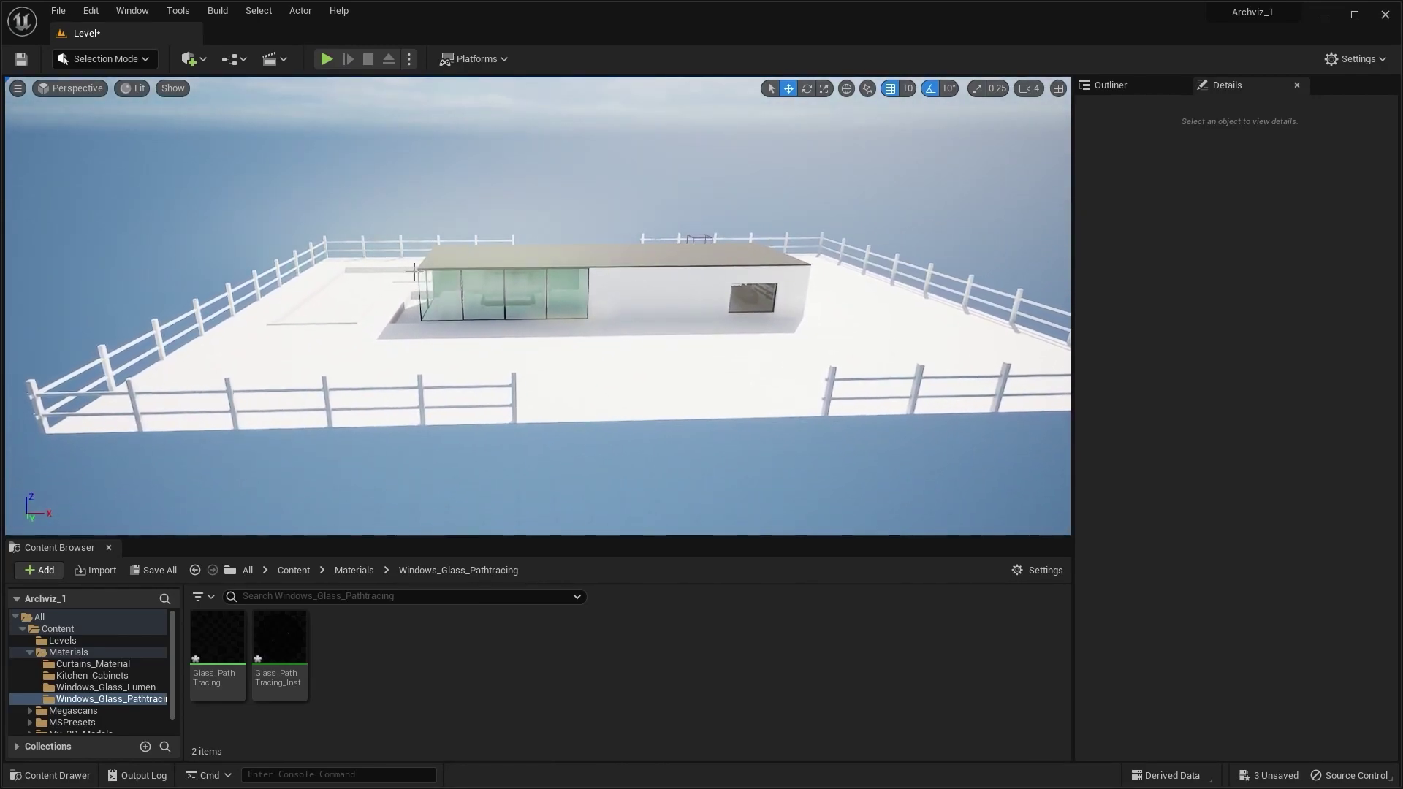